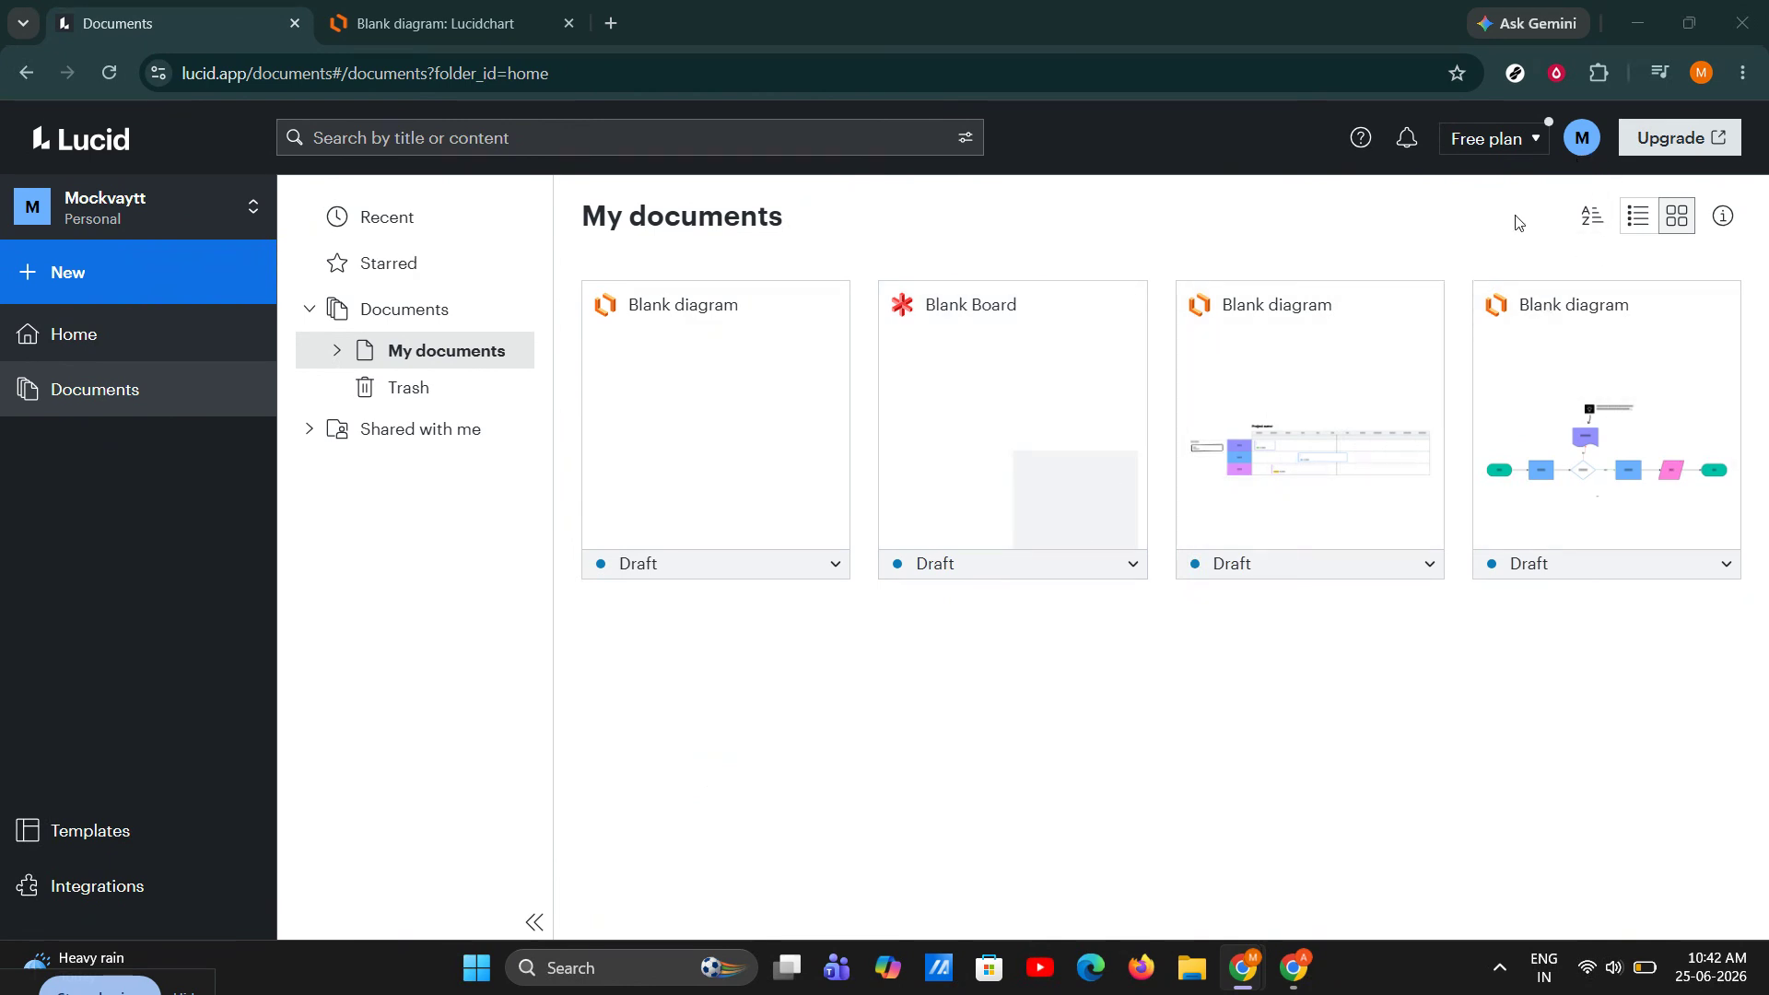
Create a new blank Lucidspark board and dismiss the template picker to leave an empty canvas.
{"action": "left_click", "coordinate": [166, 293]}
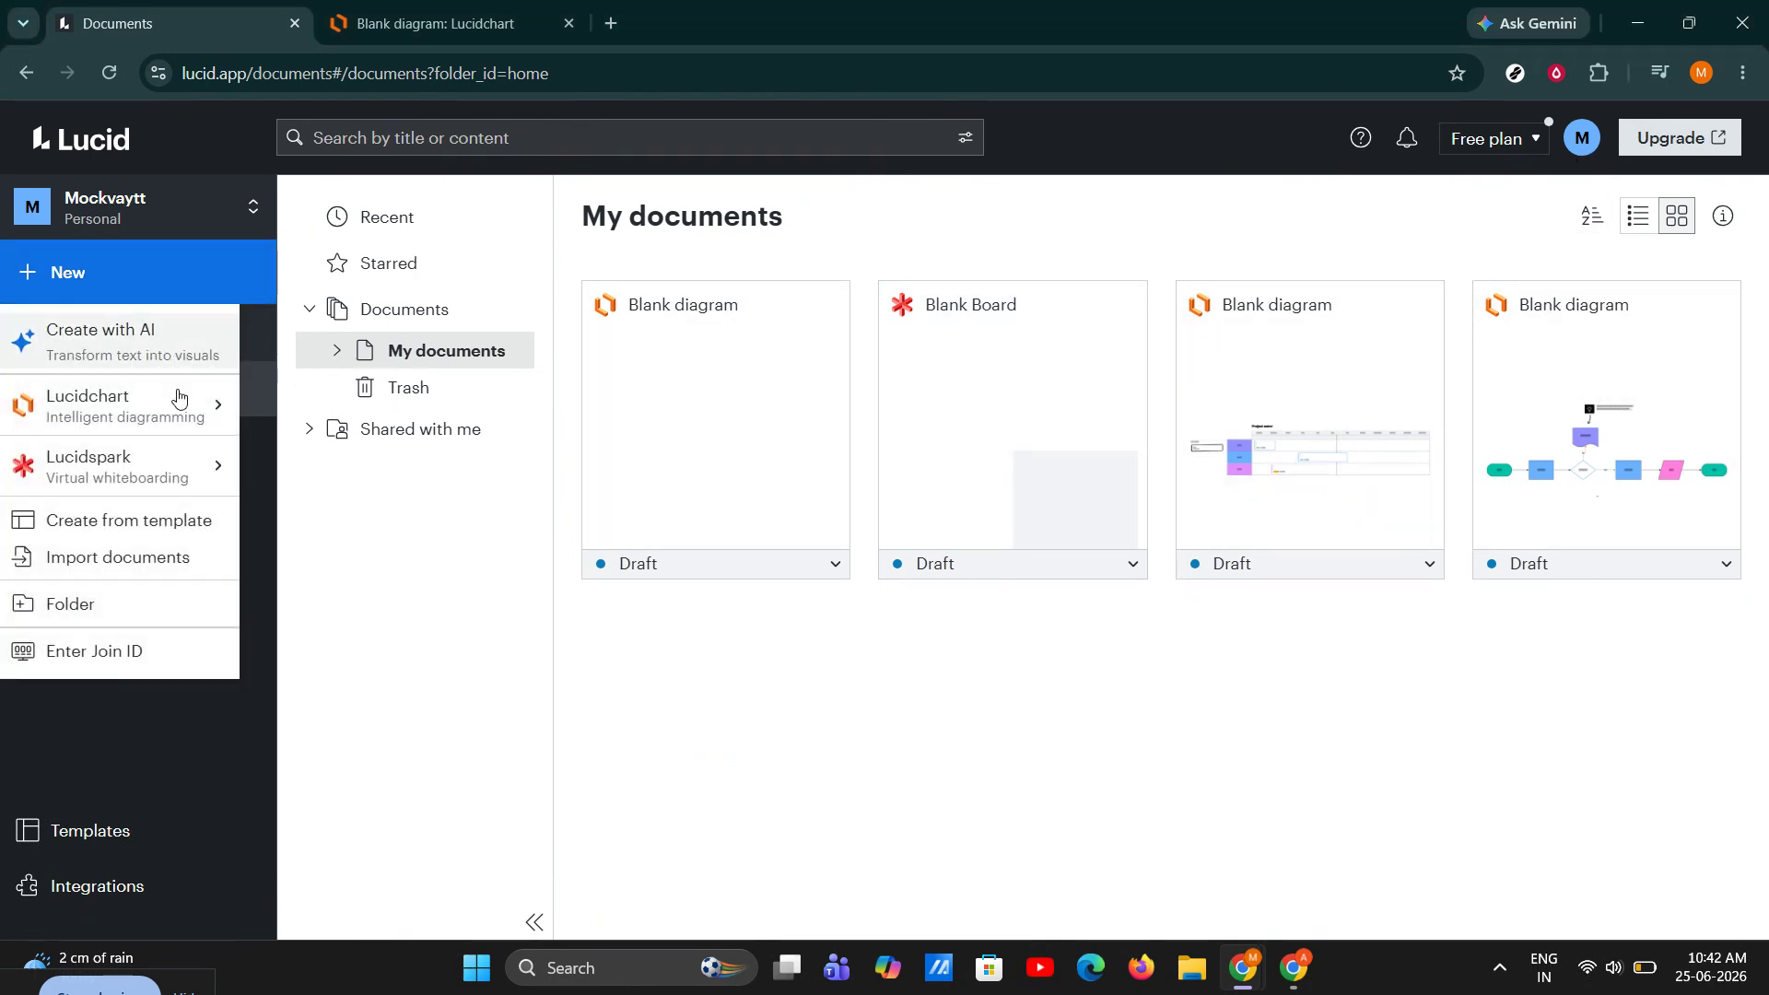
{"action": "mouse_move", "coordinate": [178, 466]}
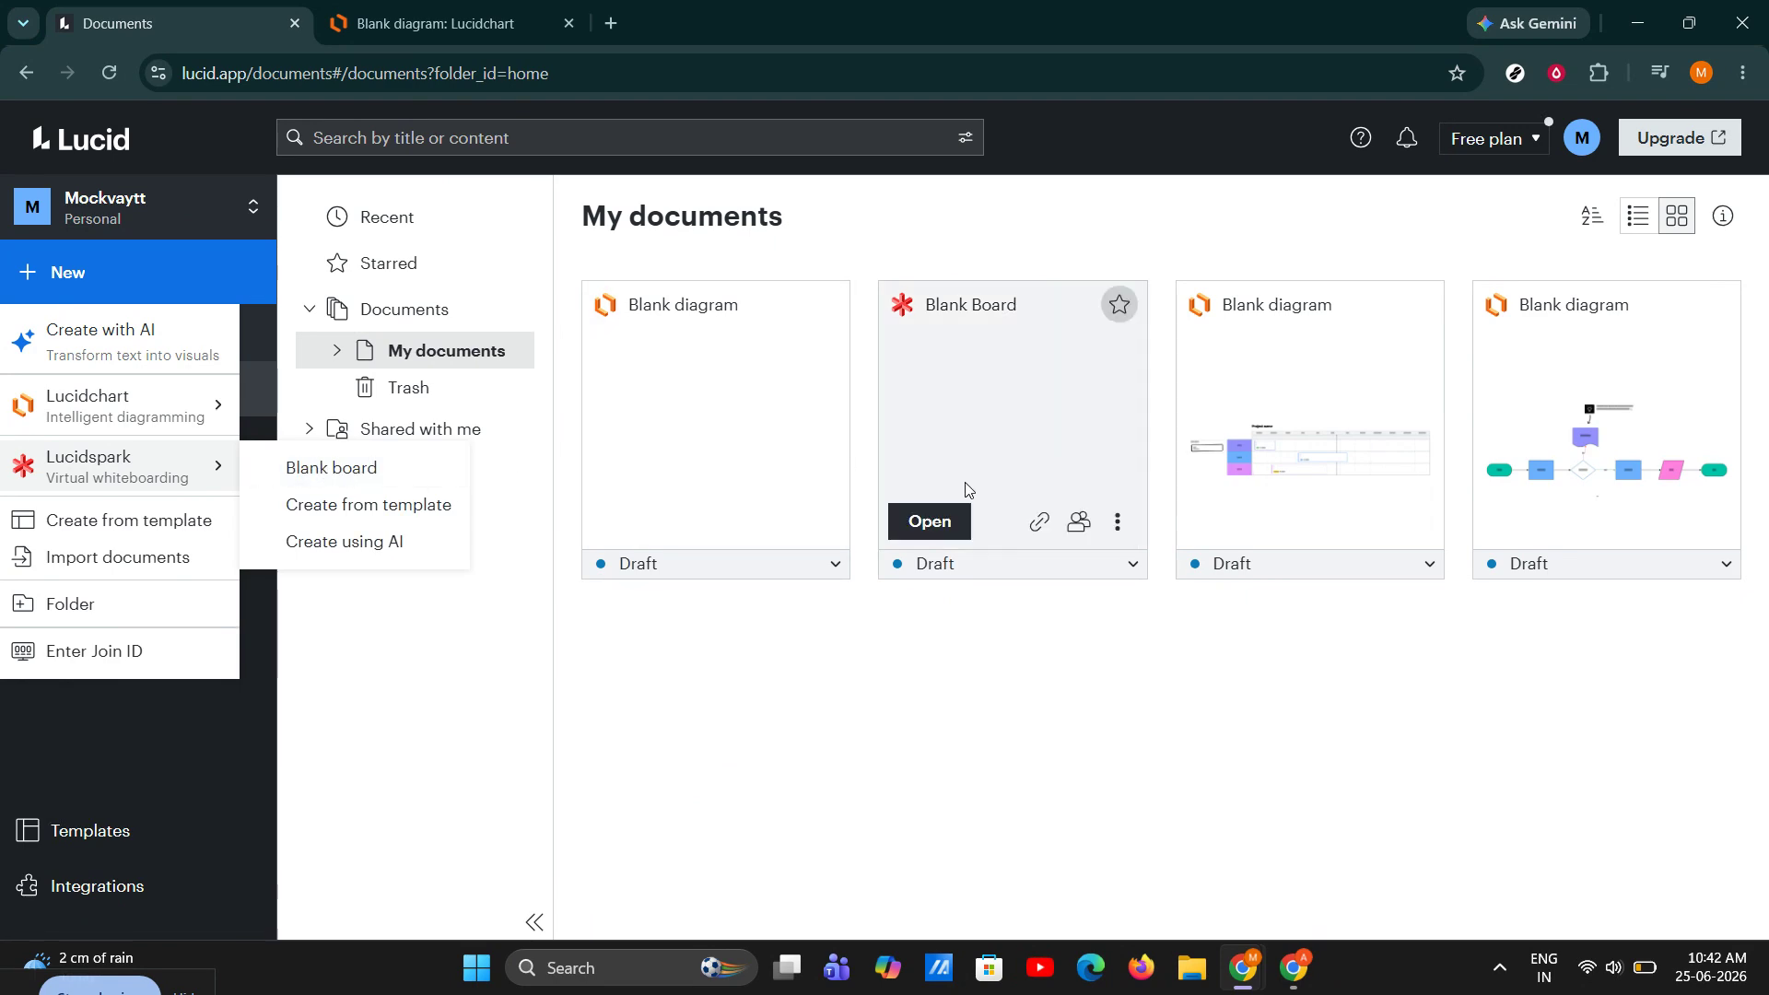
{"action": "left_click", "coordinate": [329, 488]}
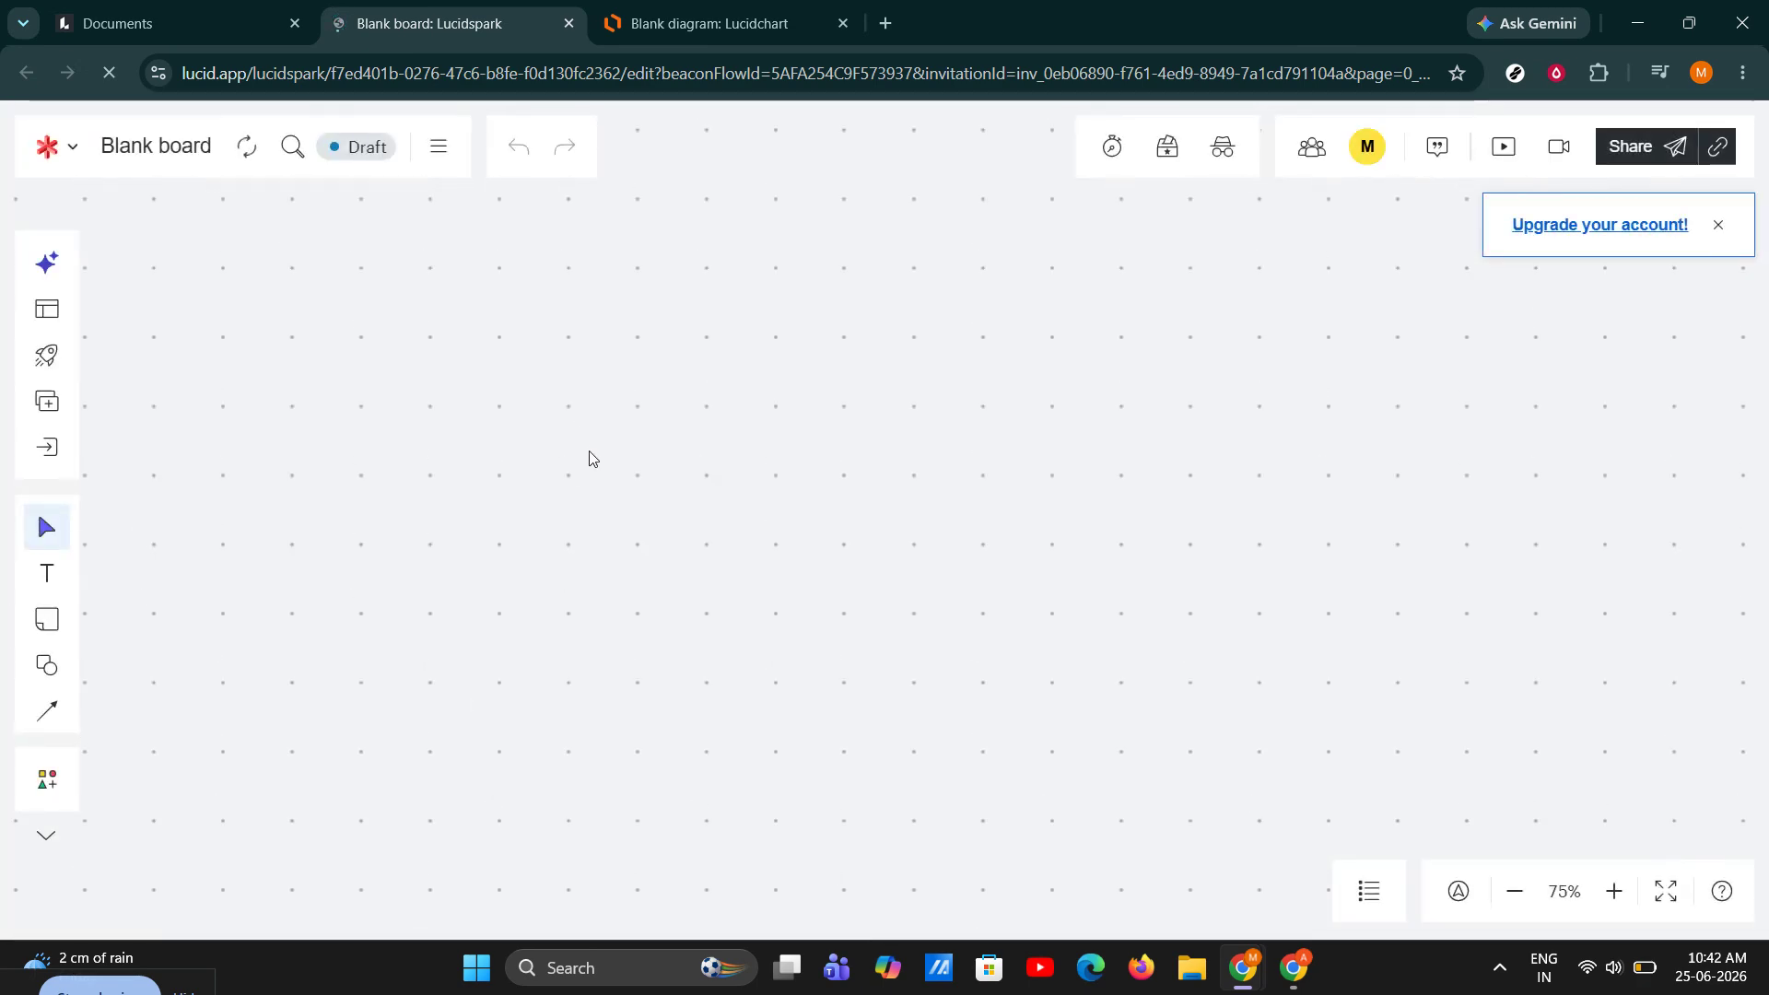
{"action": "right_click", "coordinate": [691, 517]}
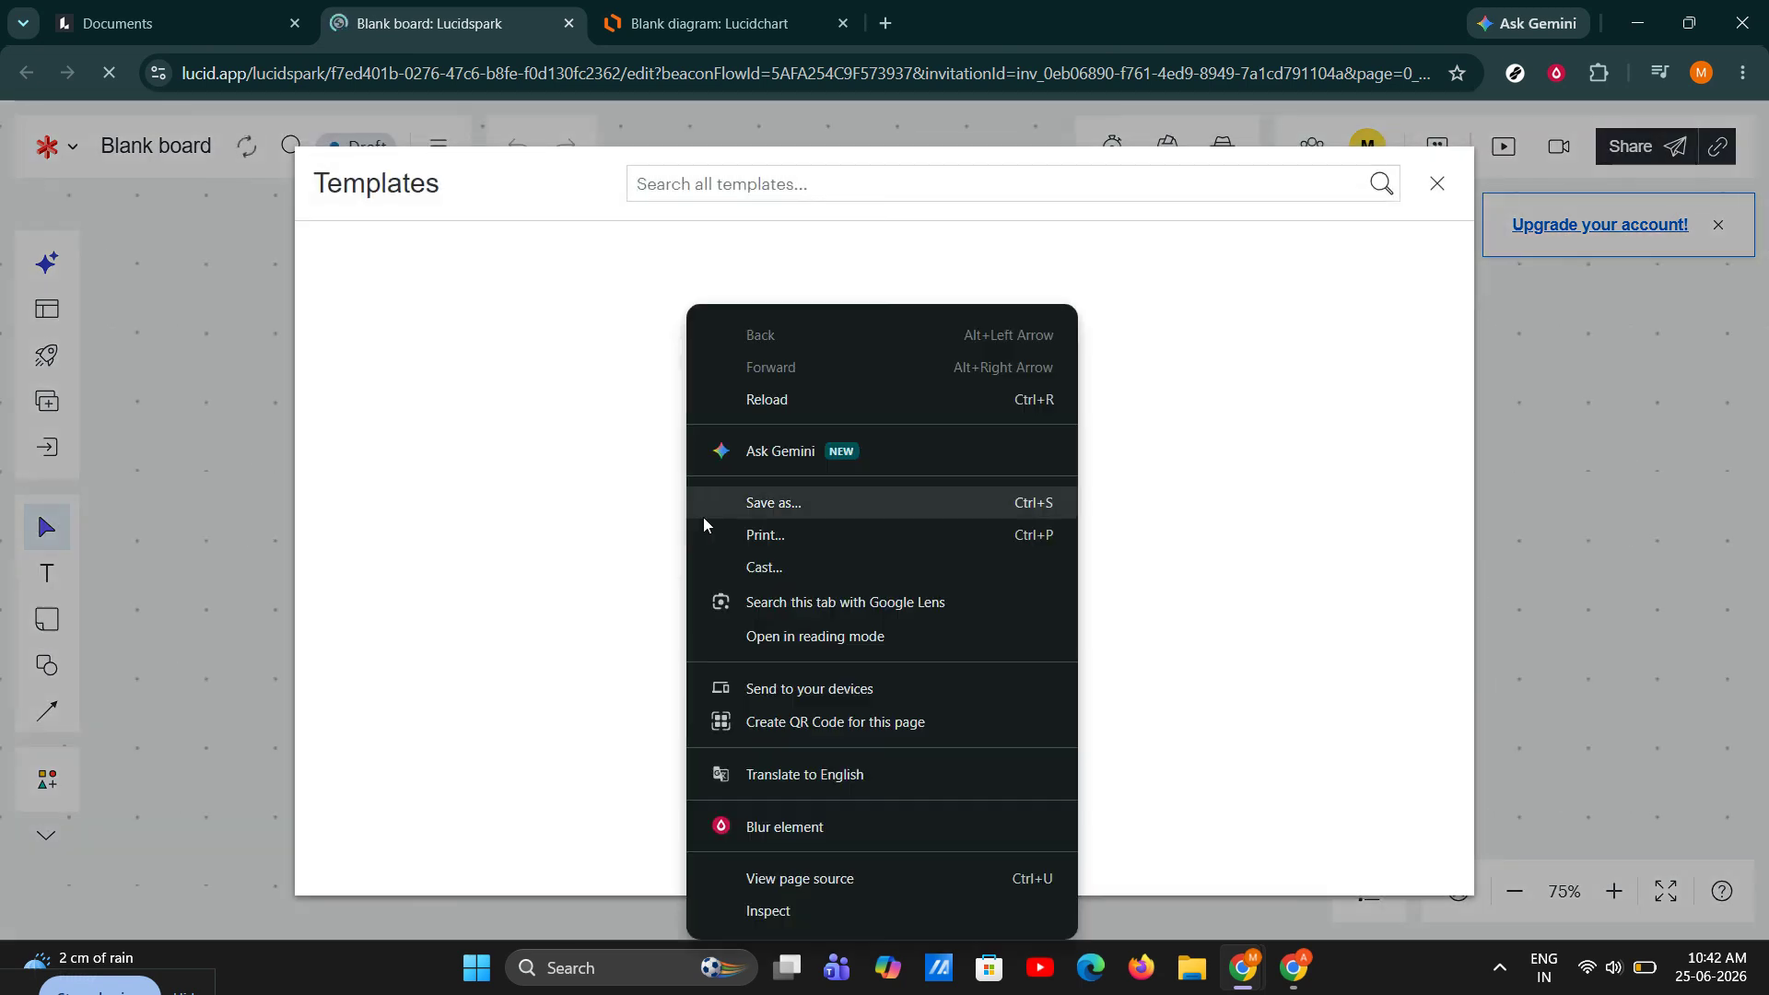
{"action": "left_click", "coordinate": [1437, 184]}
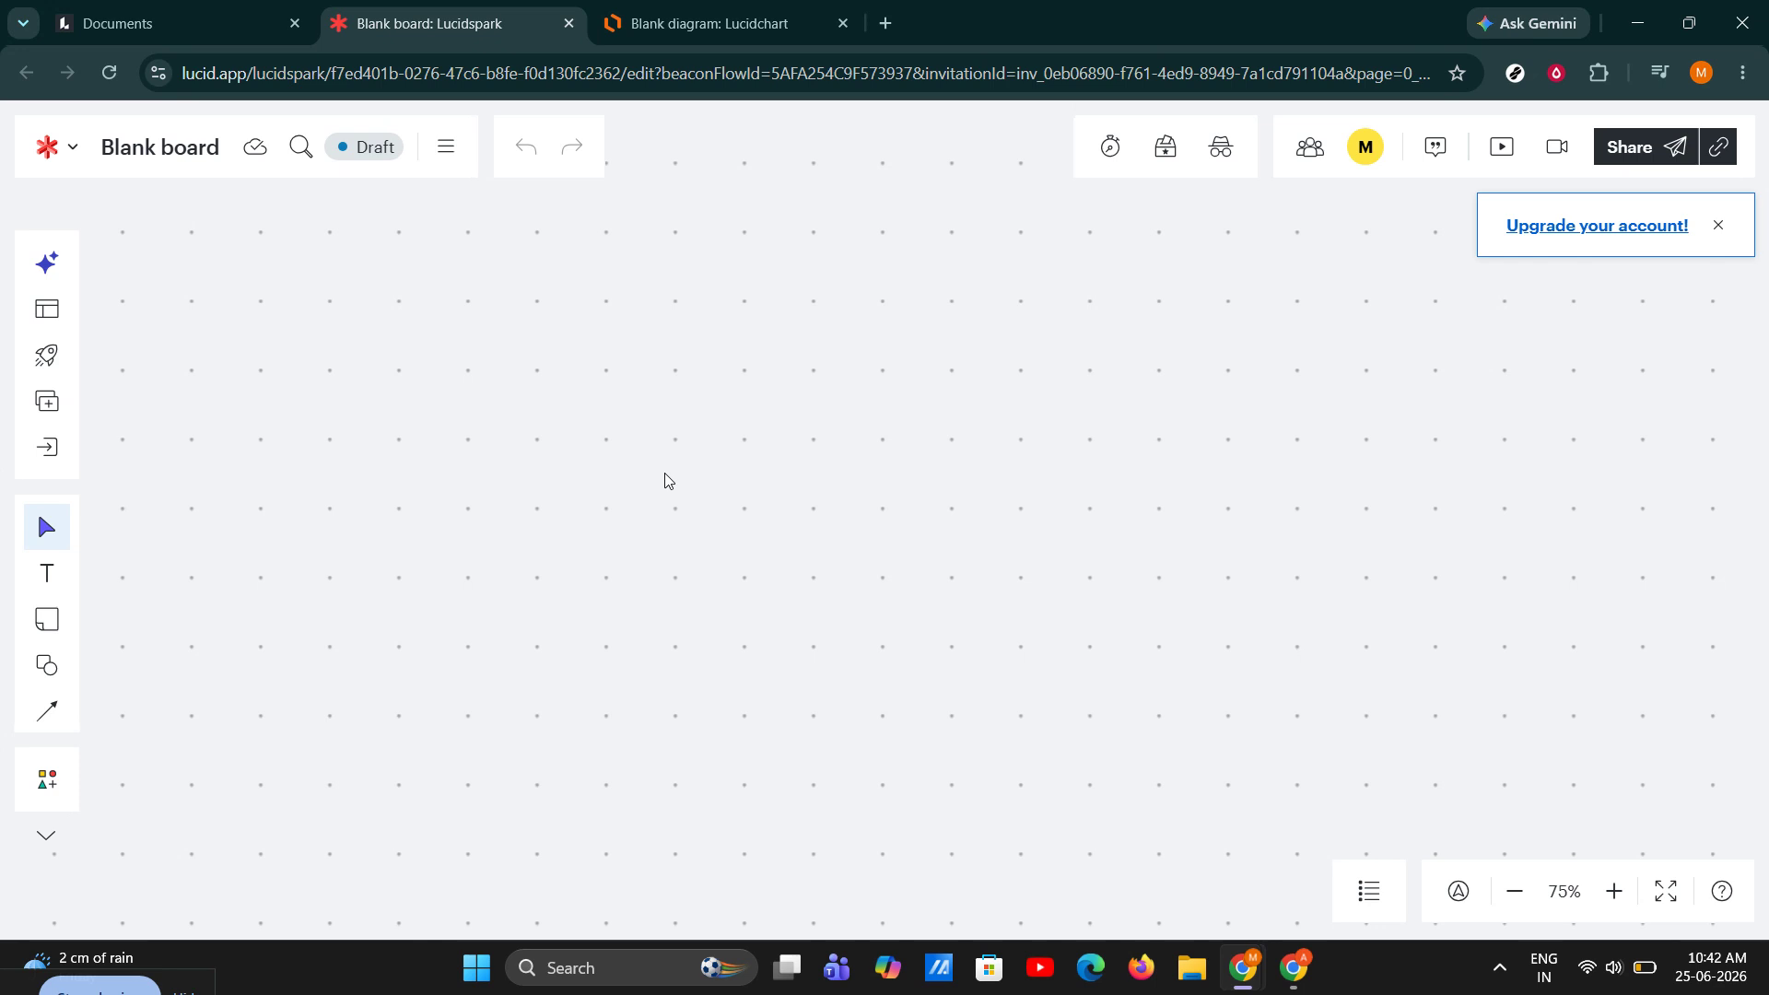
{"action": "scroll", "coordinate": [665, 479], "scroll_direction": "up", "scroll_amount": 3}
{"action": "left_click_drag", "start_coordinate": [427, 466], "coordinate": [593, 499]}
{"action": "scroll", "coordinate": [593, 505], "scroll_direction": "up", "scroll_amount": 2}
{"action": "key", "text": "super"}
{"action": "left_click", "coordinate": [268, 422]}
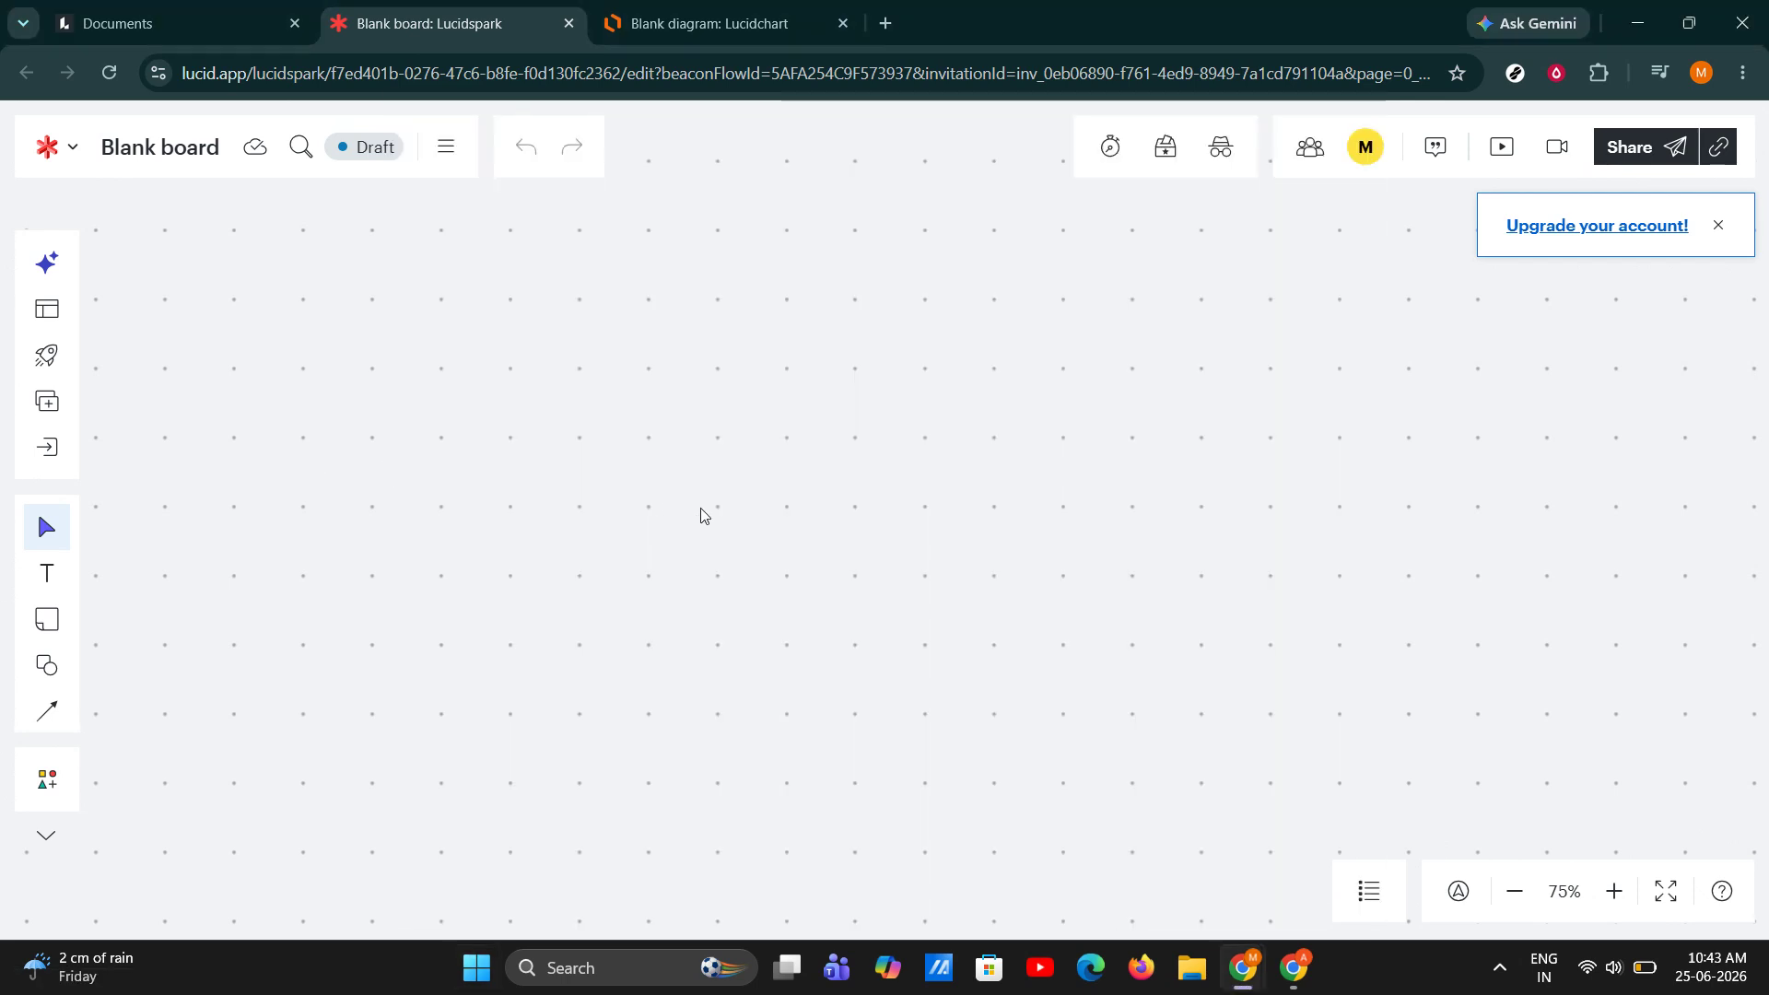
{"action": "left_click", "coordinate": [1563, 892]}
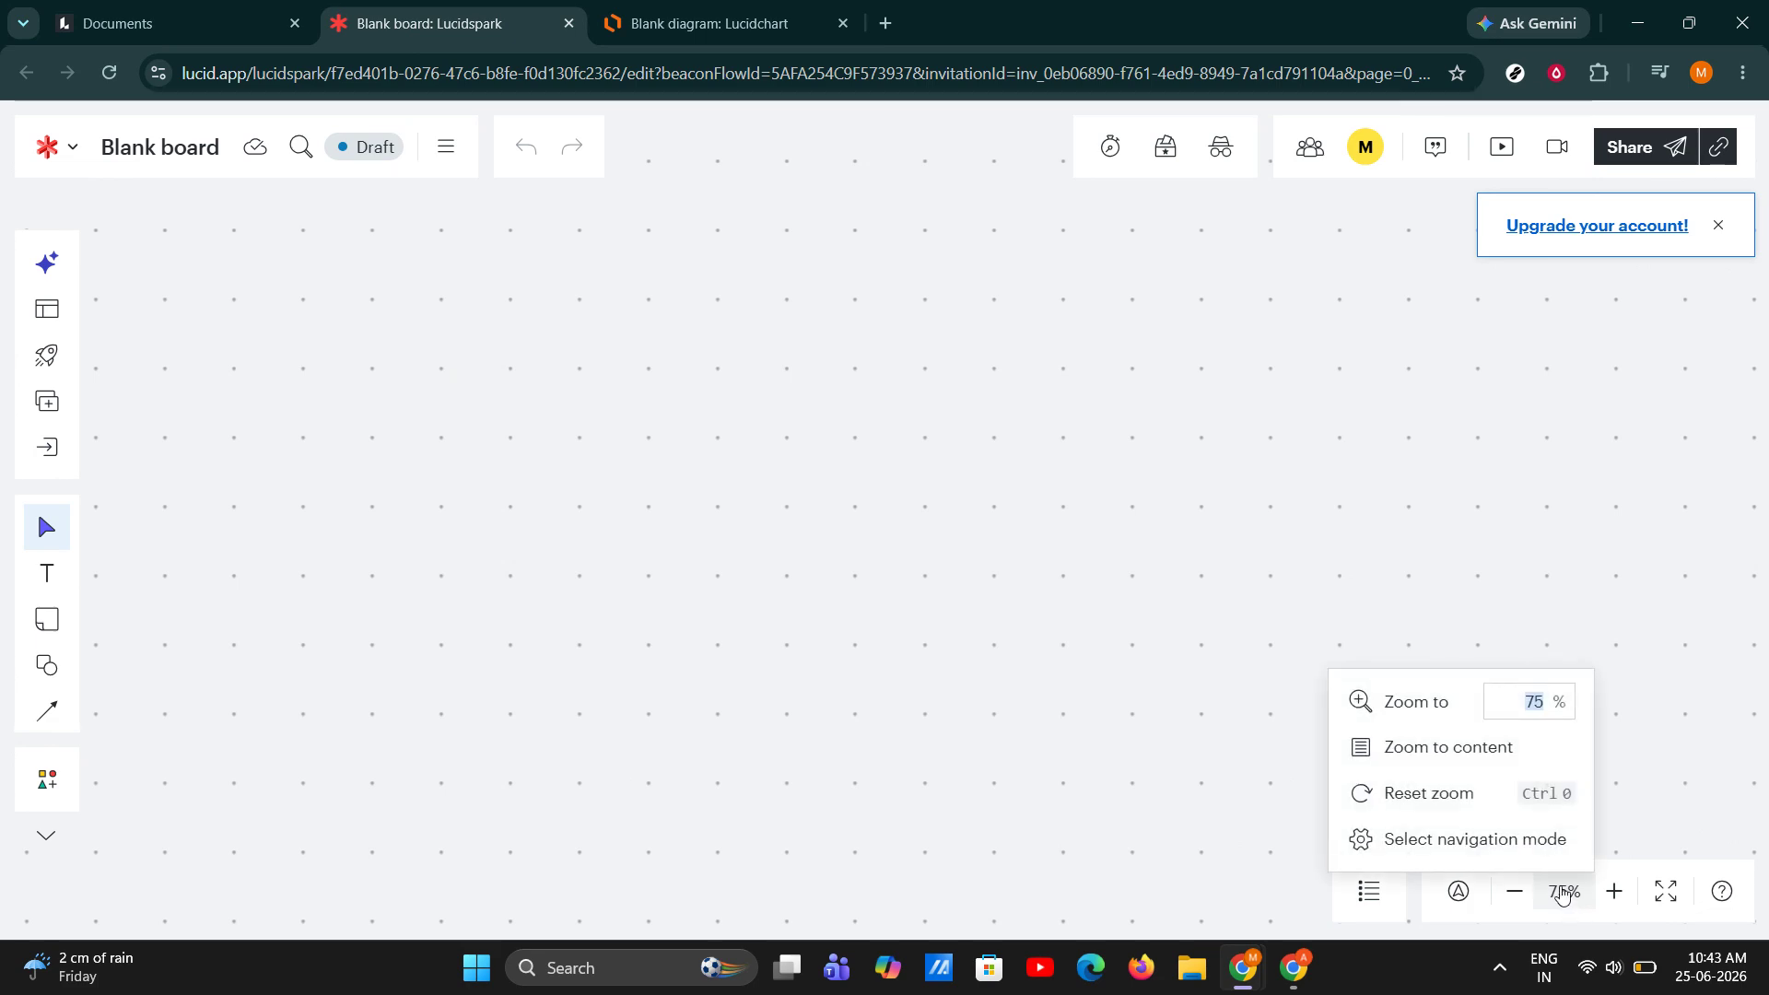
{"action": "left_click", "coordinate": [1472, 763]}
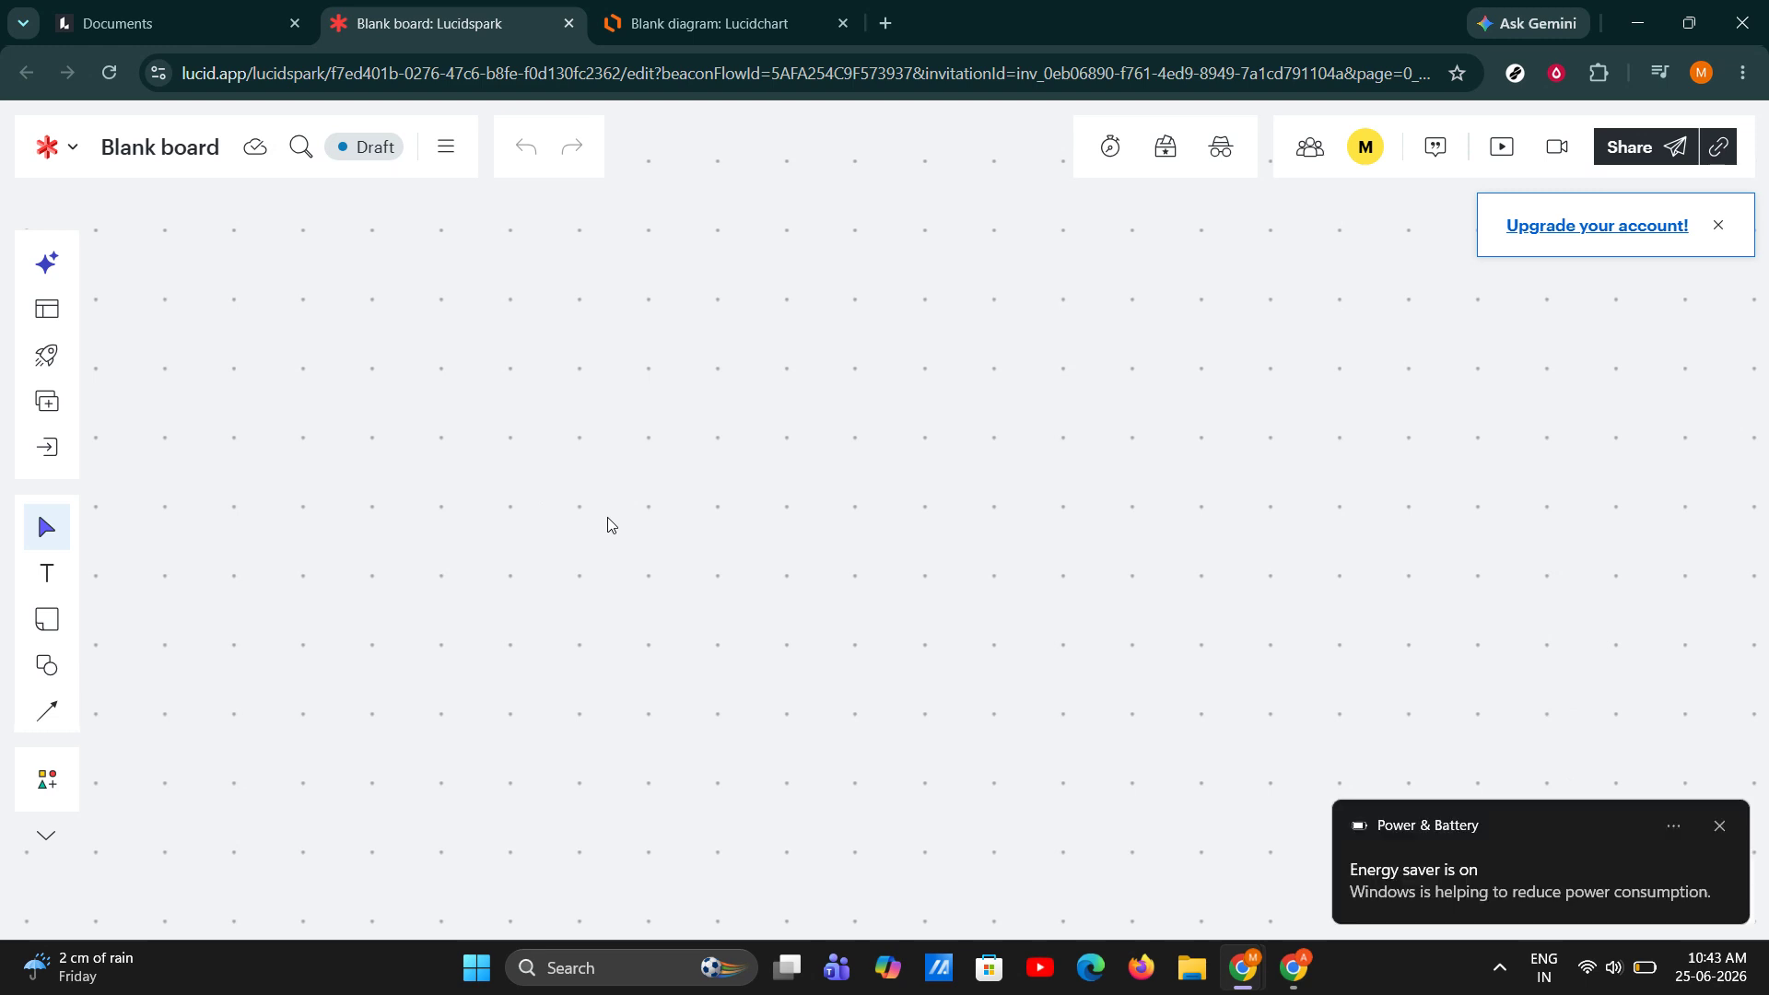
{"action": "left_click", "coordinate": [1720, 826]}
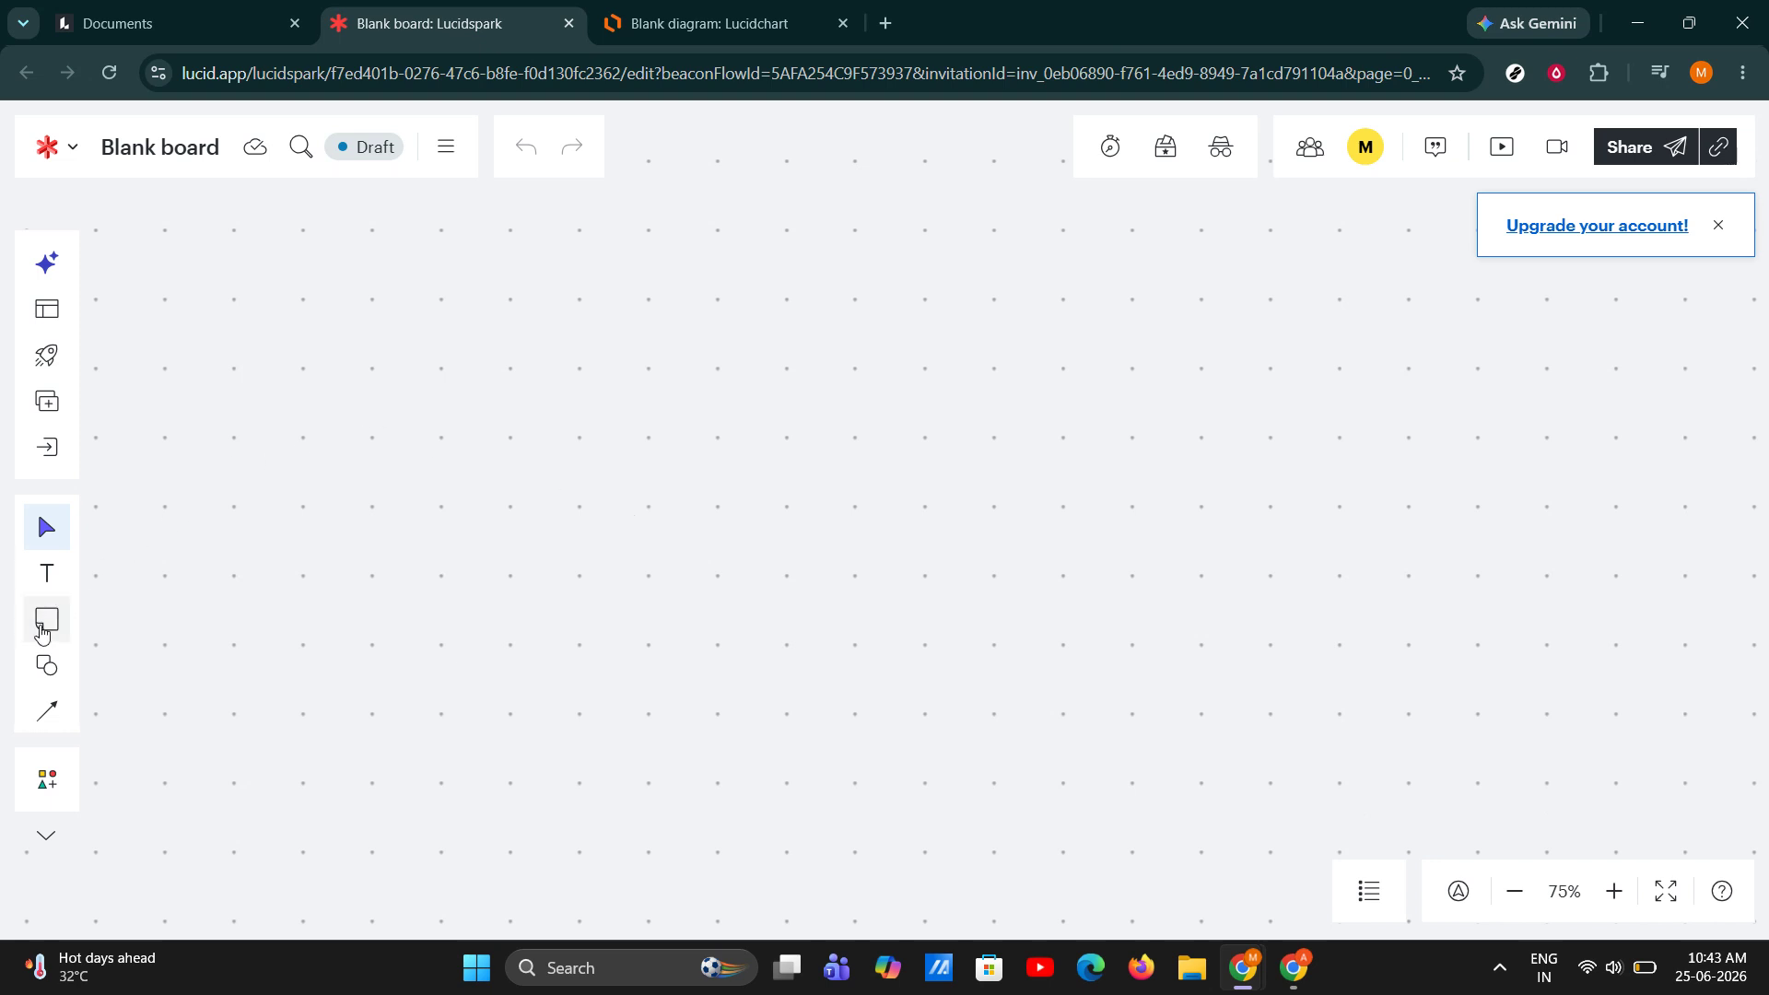
Draw a black square sticky note in the upper-left area of the empty canvas.
{"action": "left_click", "coordinate": [43, 627]}
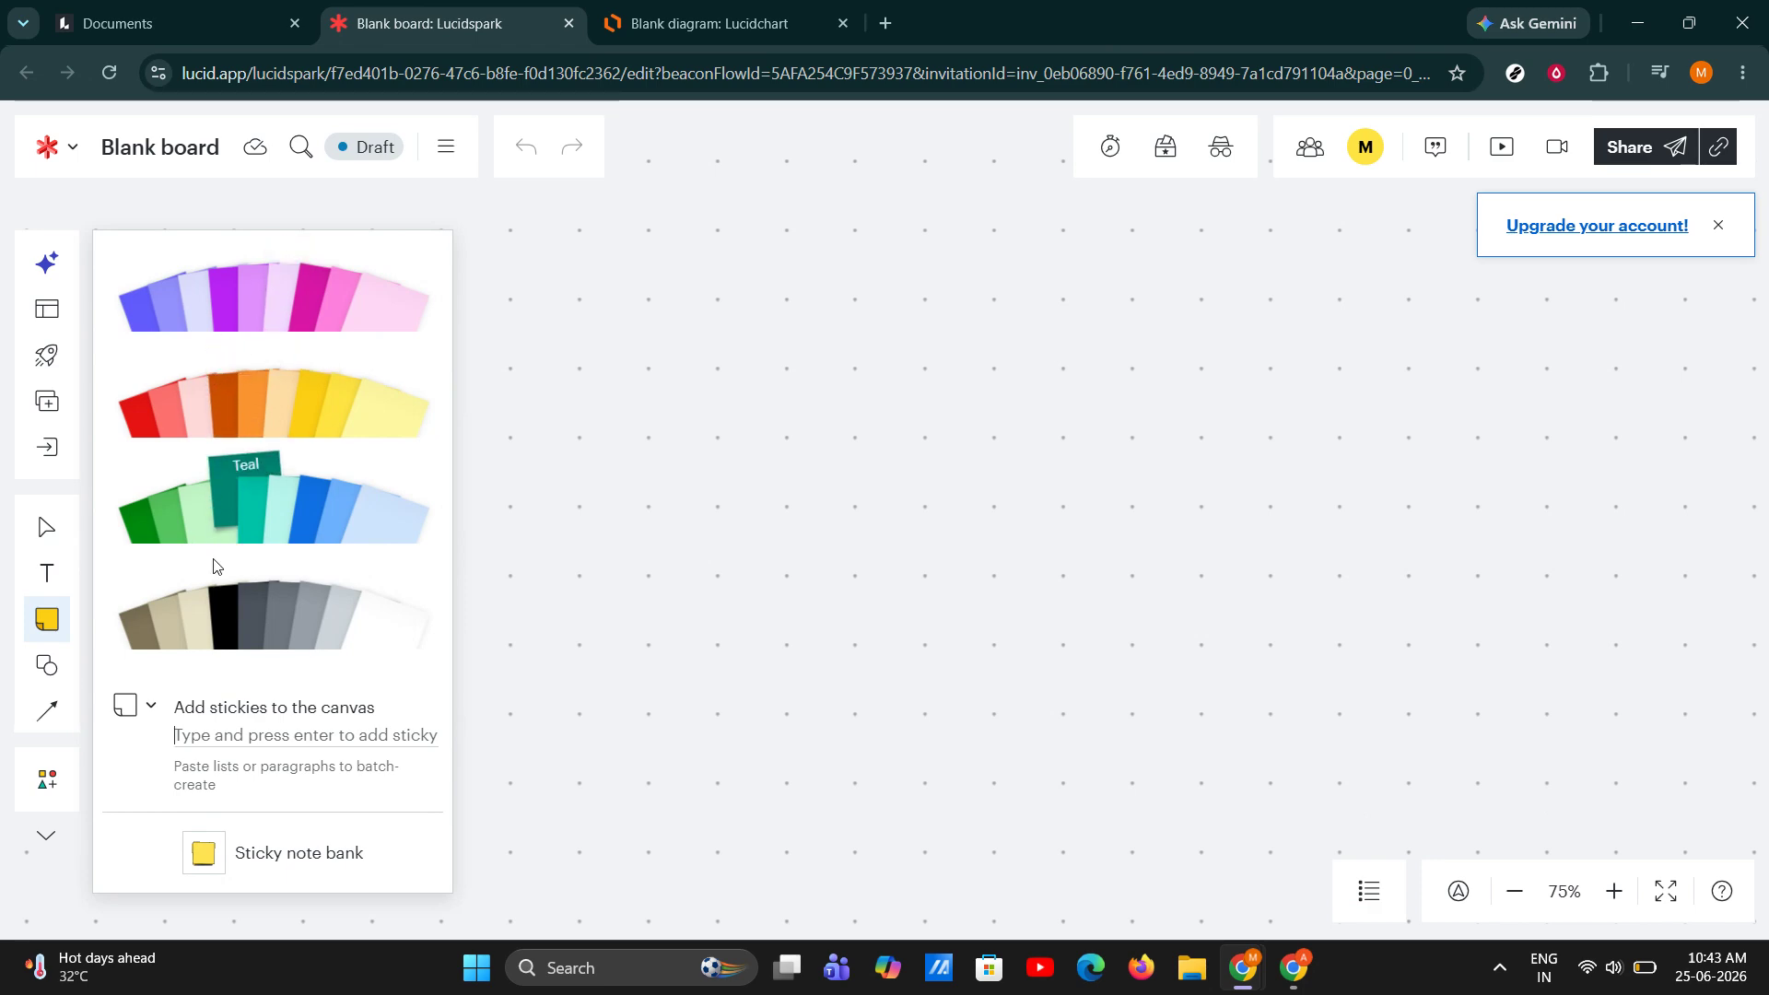
{"action": "left_click", "coordinate": [221, 591]}
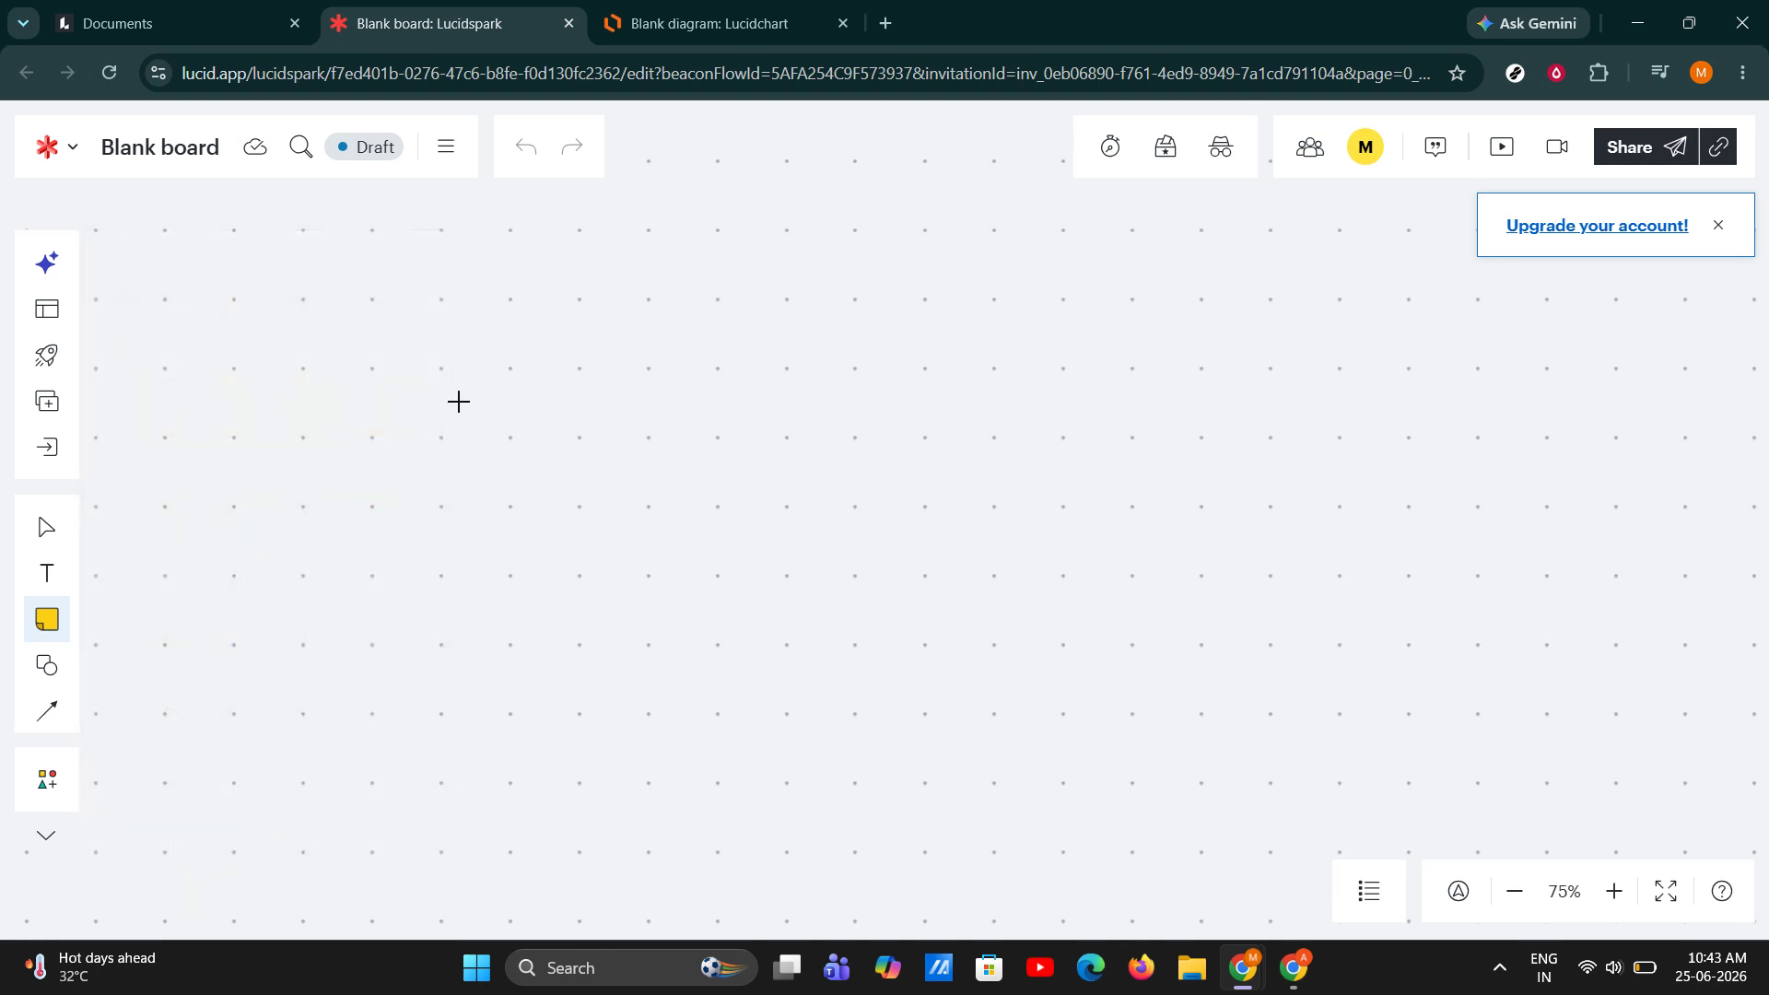
{"action": "left_click_drag", "start_coordinate": [326, 285], "coordinate": [486, 443]}
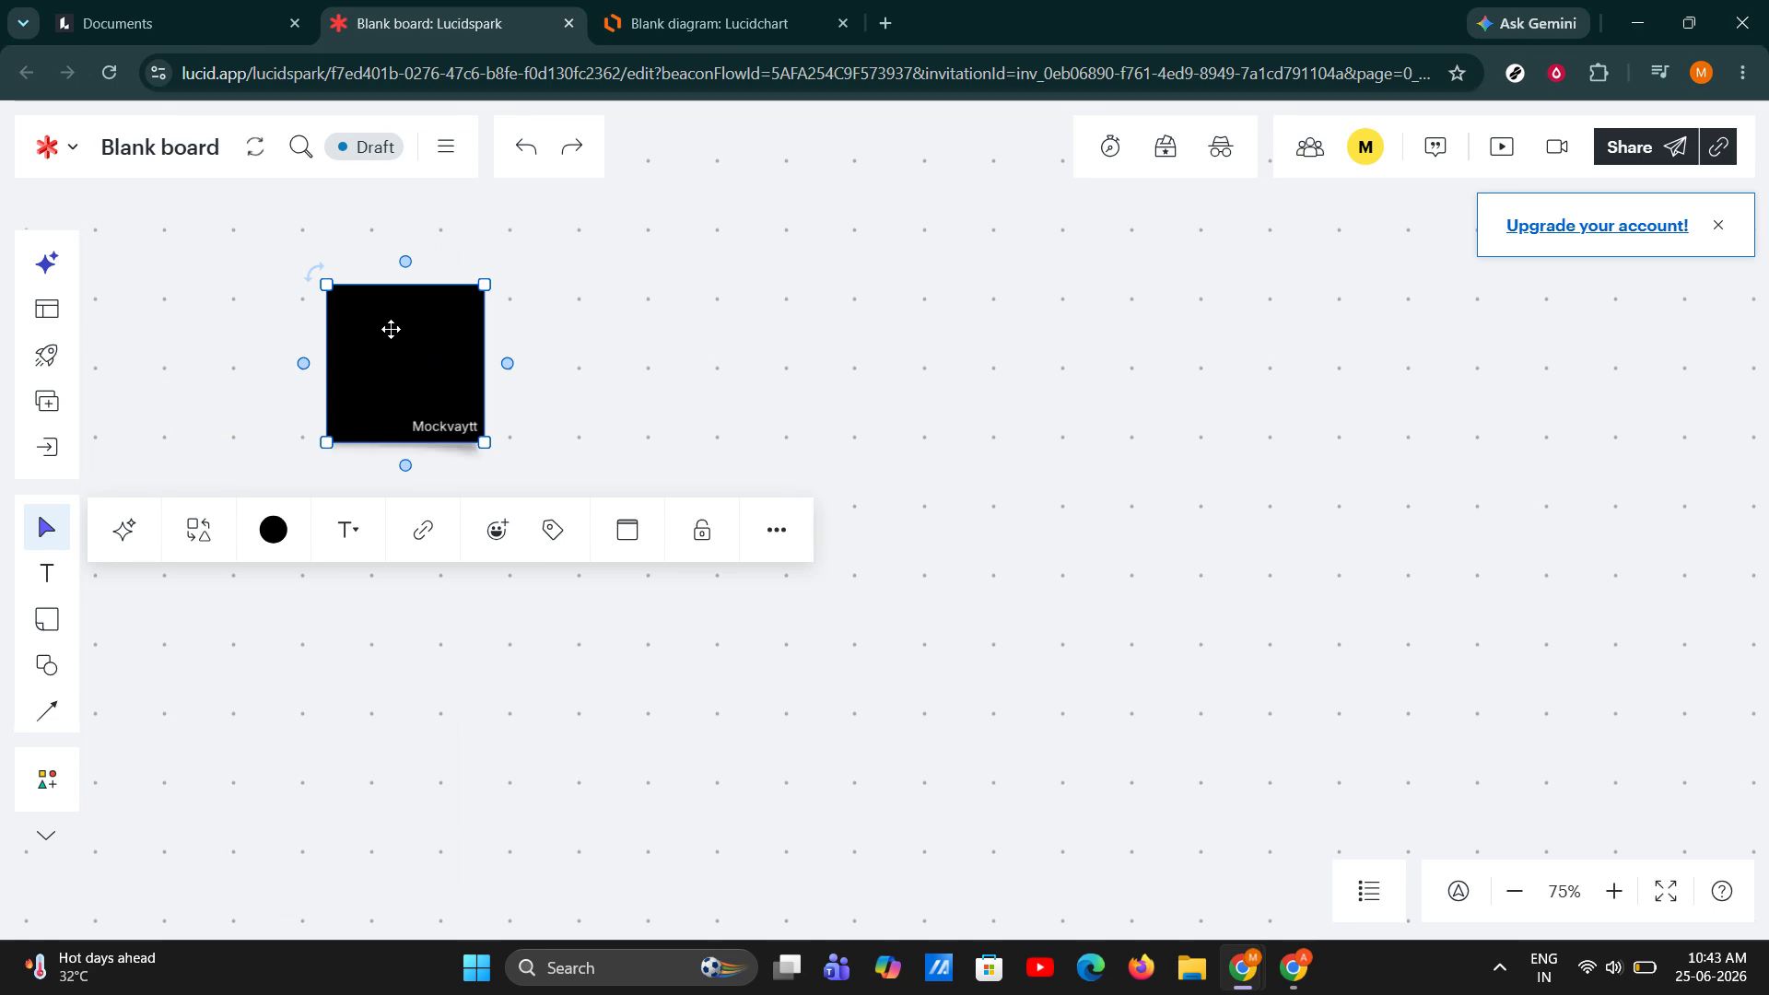
Change the black sticky note's fill color to yellow and deselect it.
{"action": "left_click", "coordinate": [384, 317]}
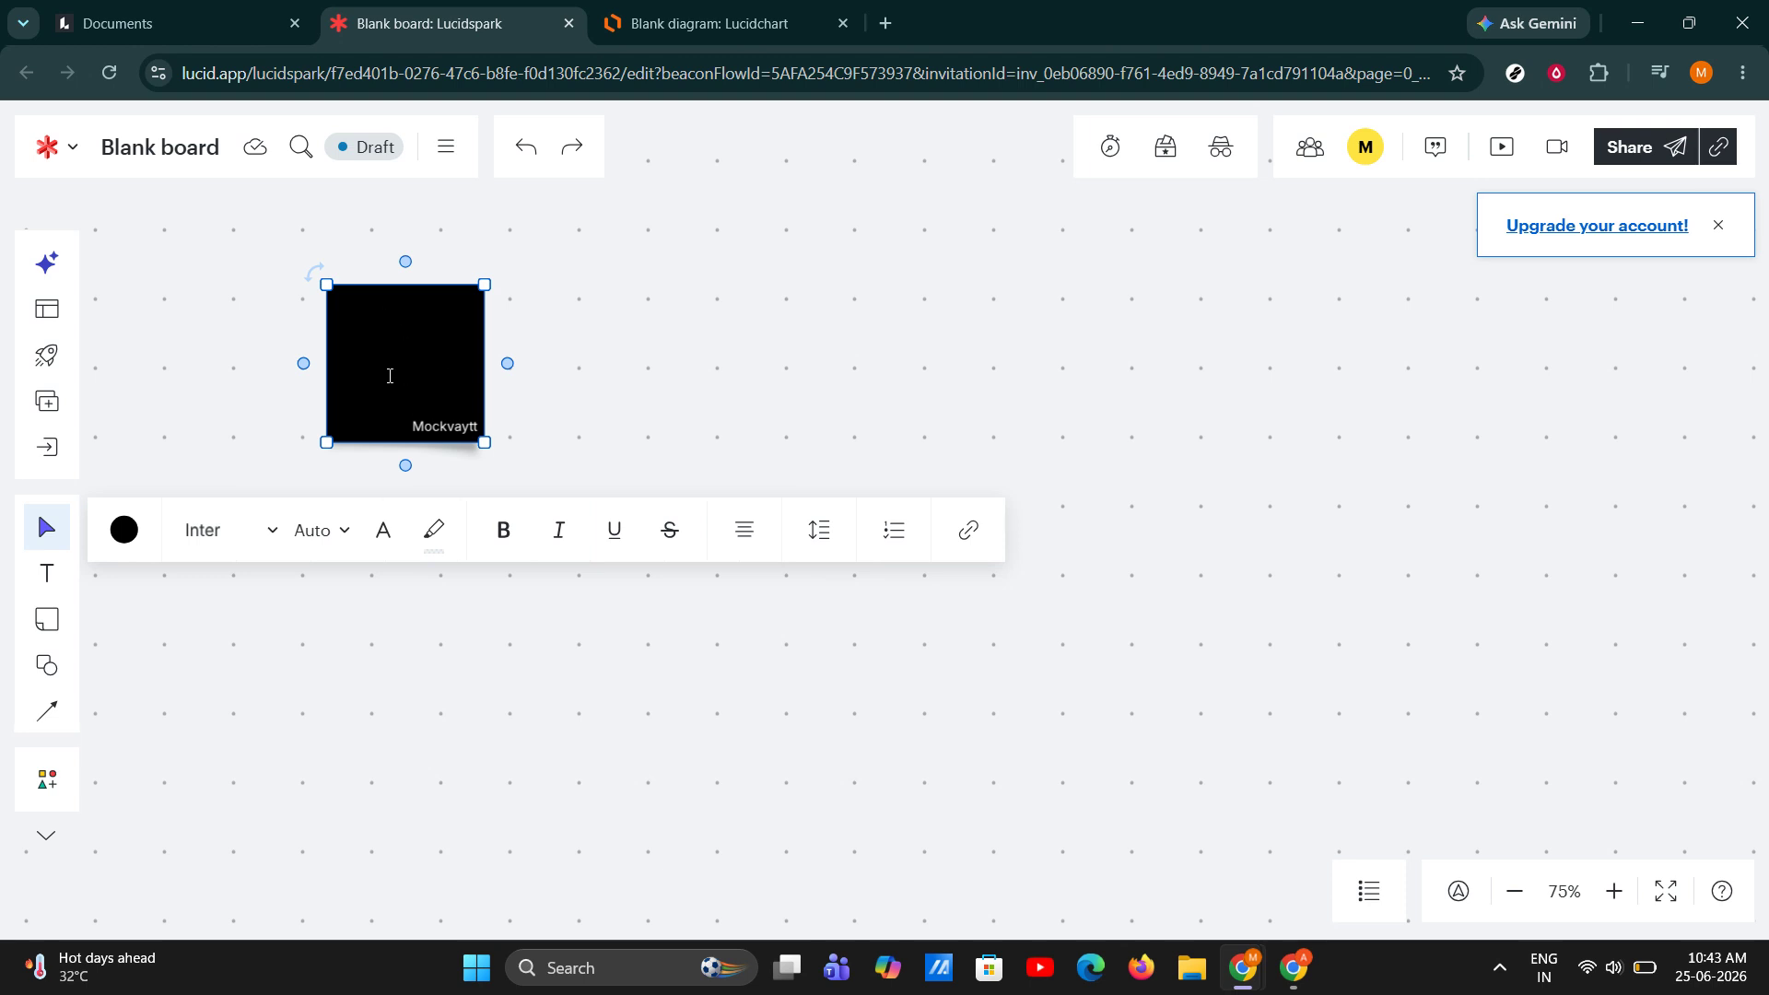
{"action": "left_click", "coordinate": [122, 532]}
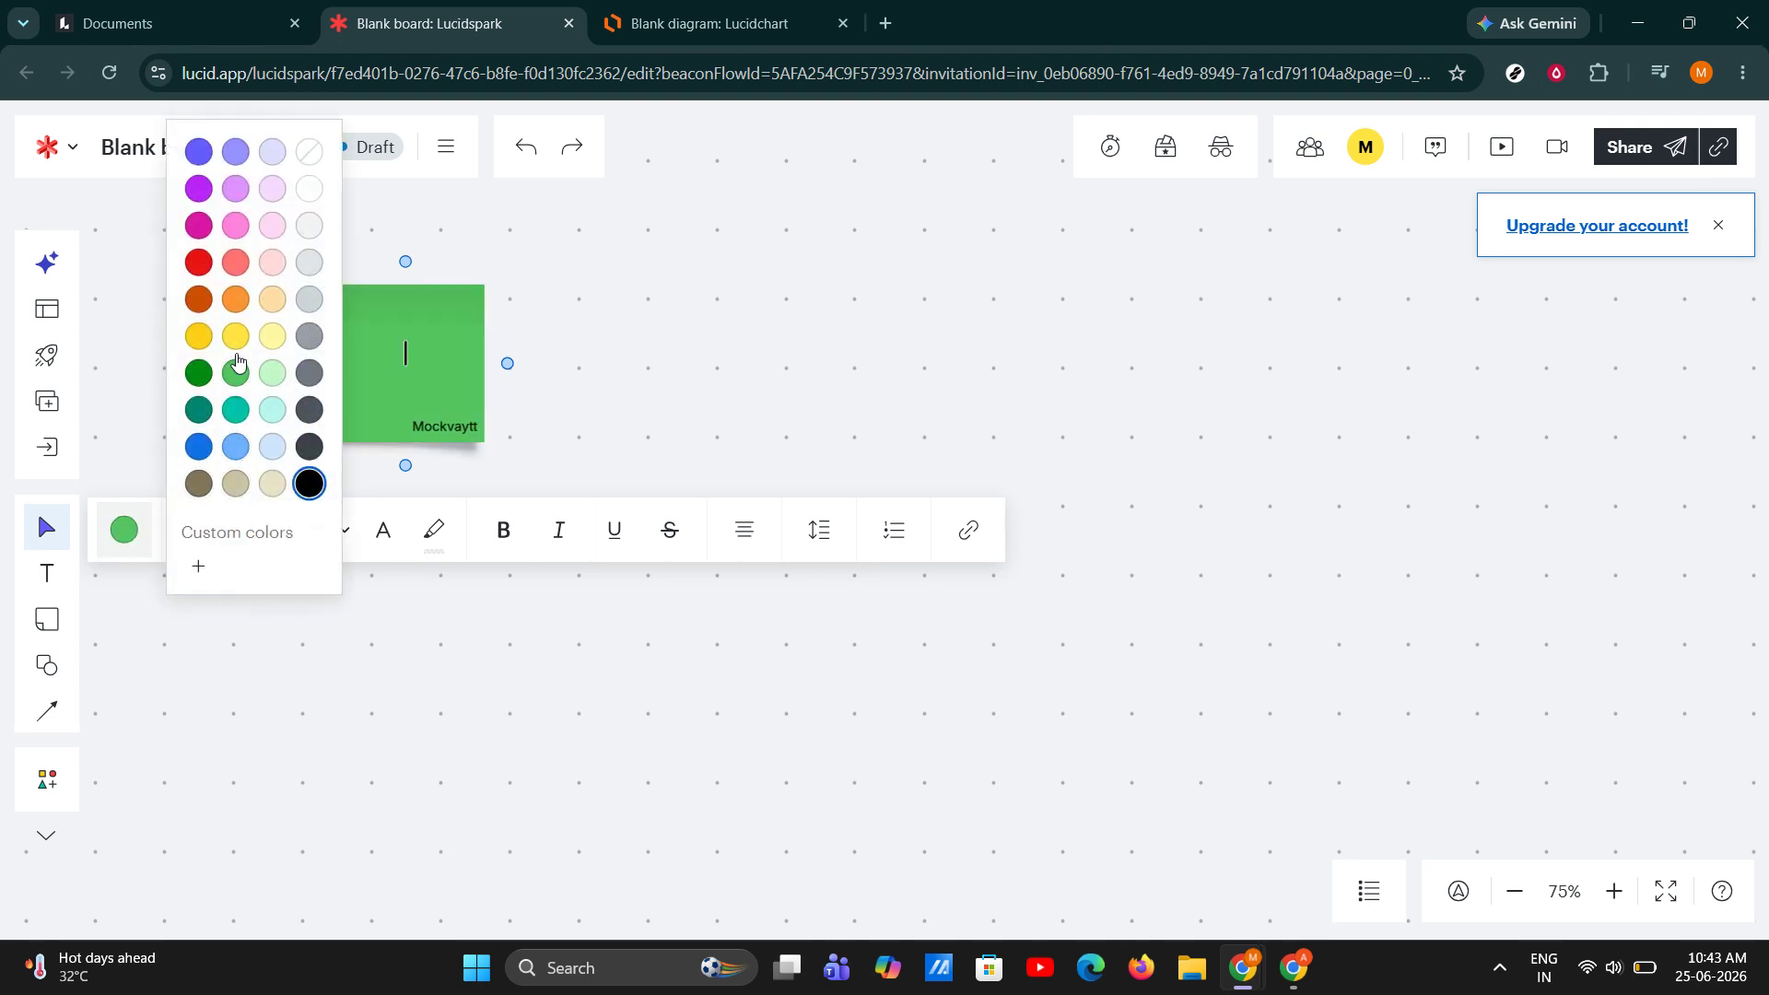
{"action": "left_click", "coordinate": [236, 337]}
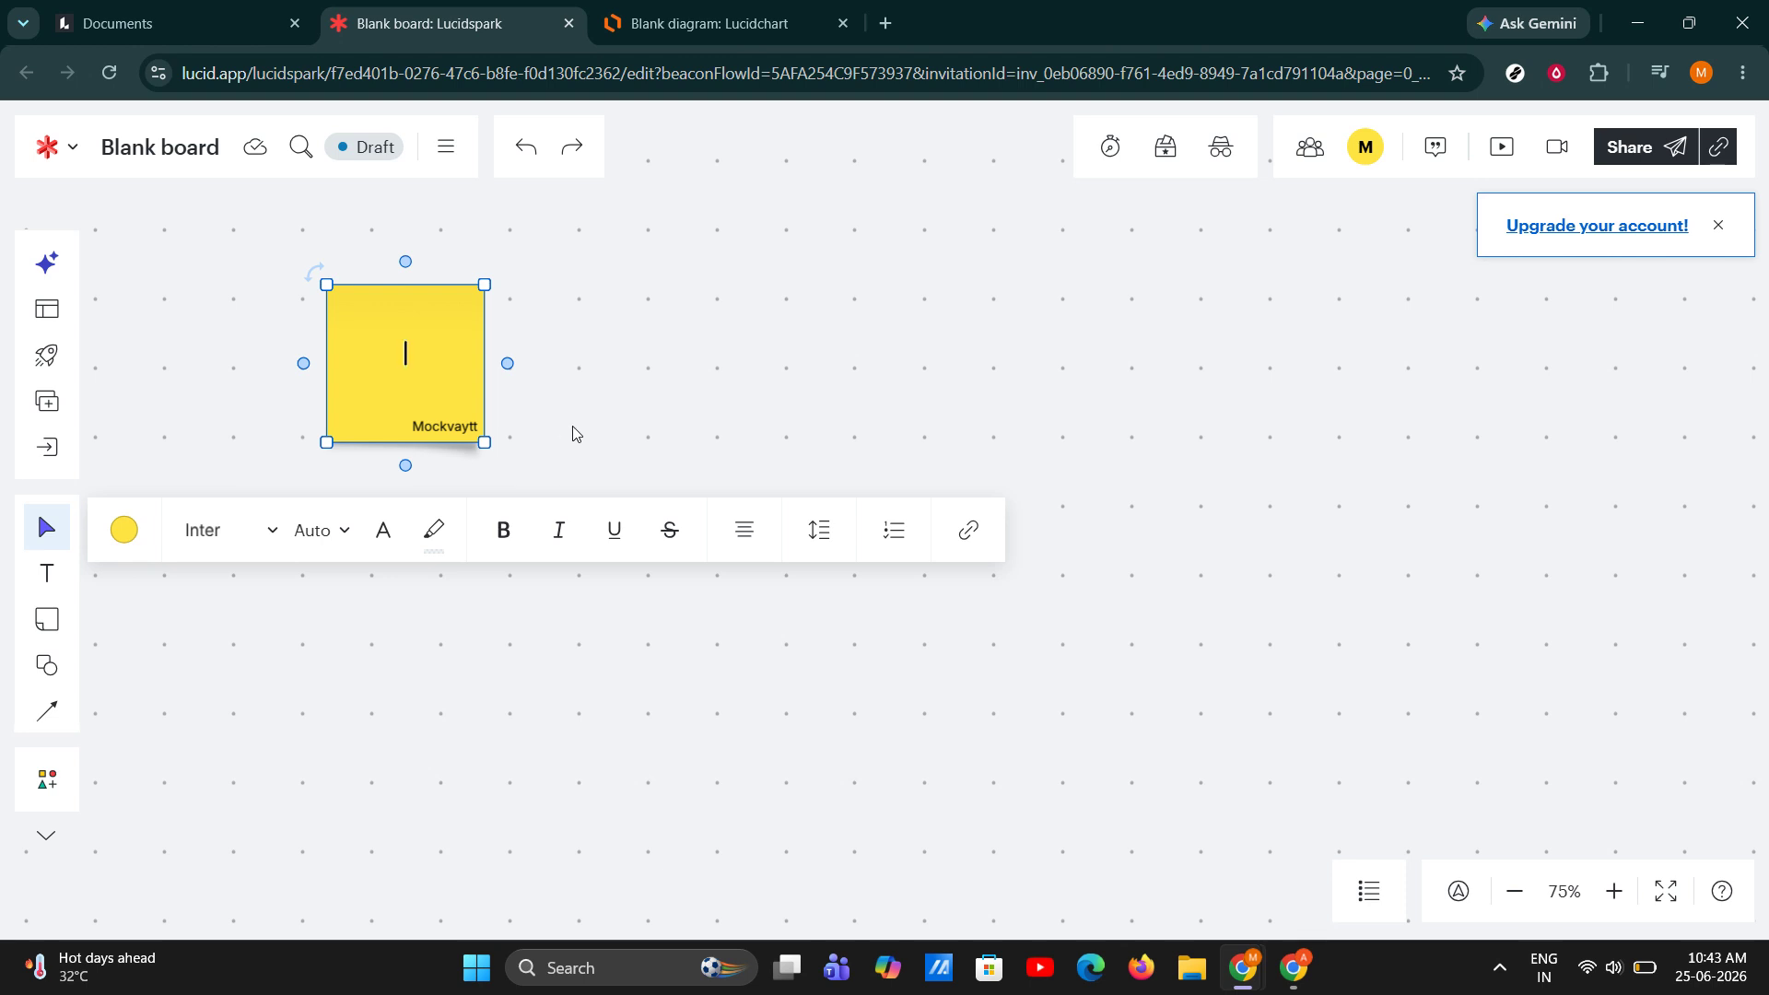
{"action": "left_click", "coordinate": [846, 391]}
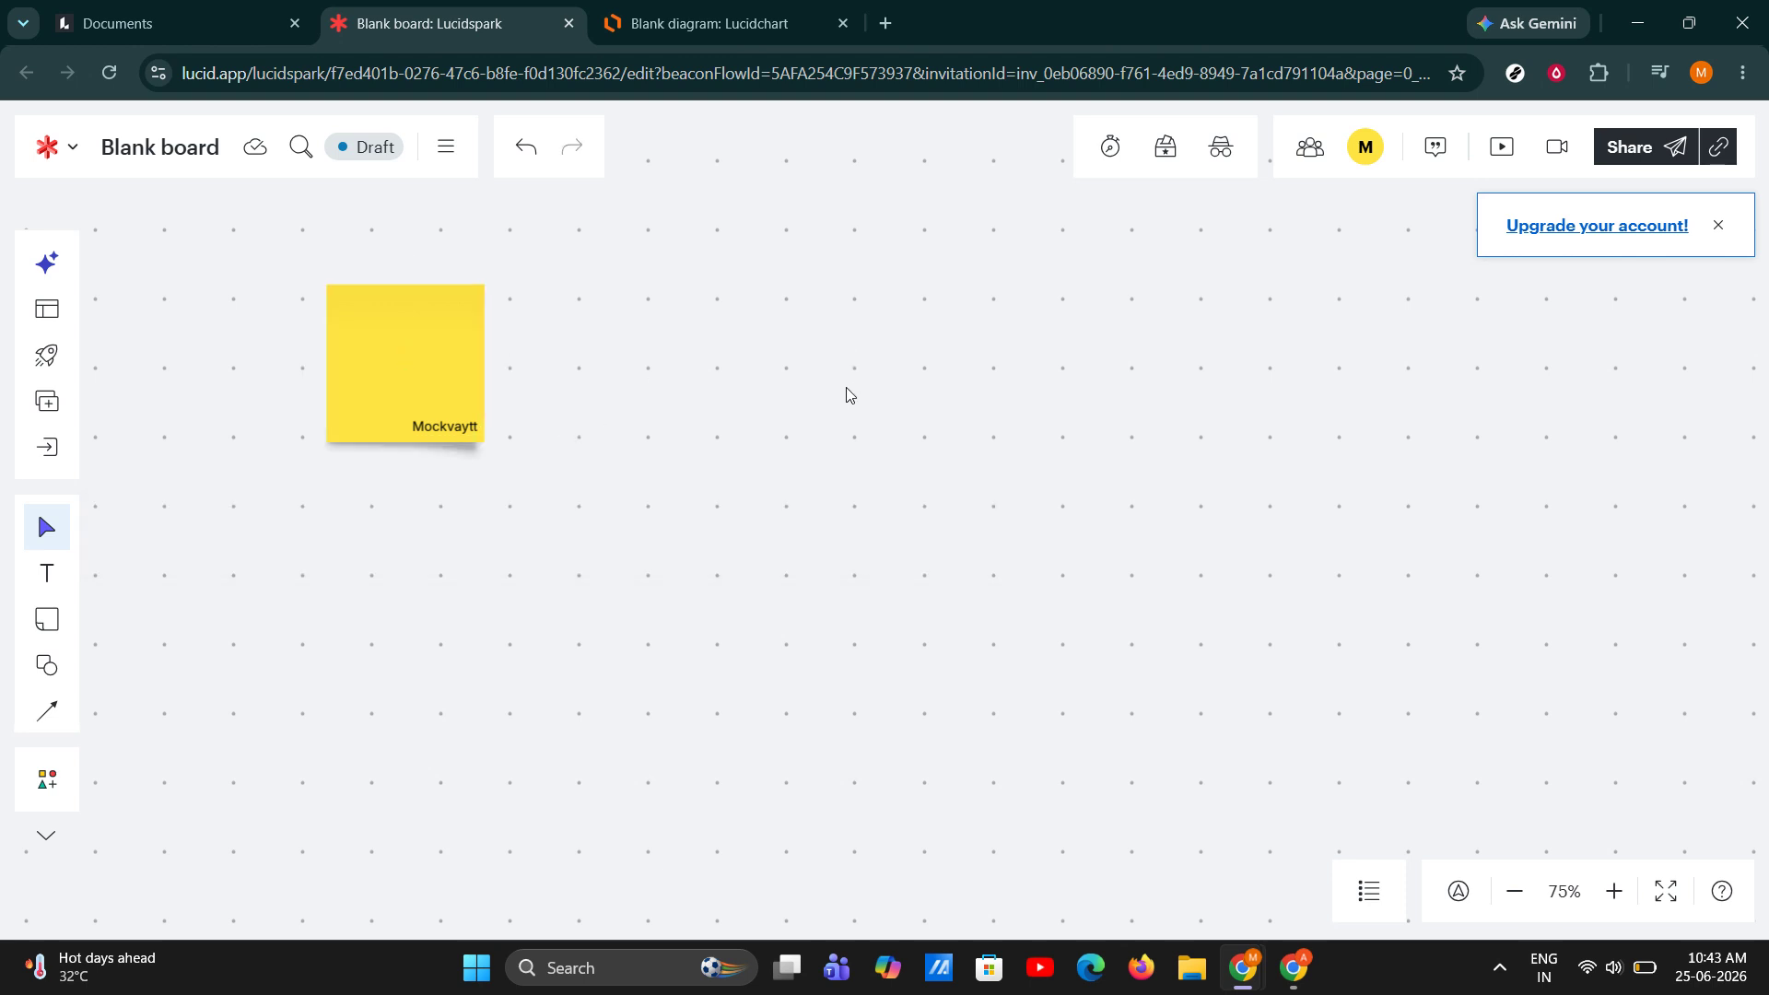
Draw a second, smaller sticky note to the right of the yellow one, and delete it.
{"action": "key", "text": "s"}
{"action": "left_click_drag", "start_coordinate": [675, 323], "coordinate": [793, 442]}
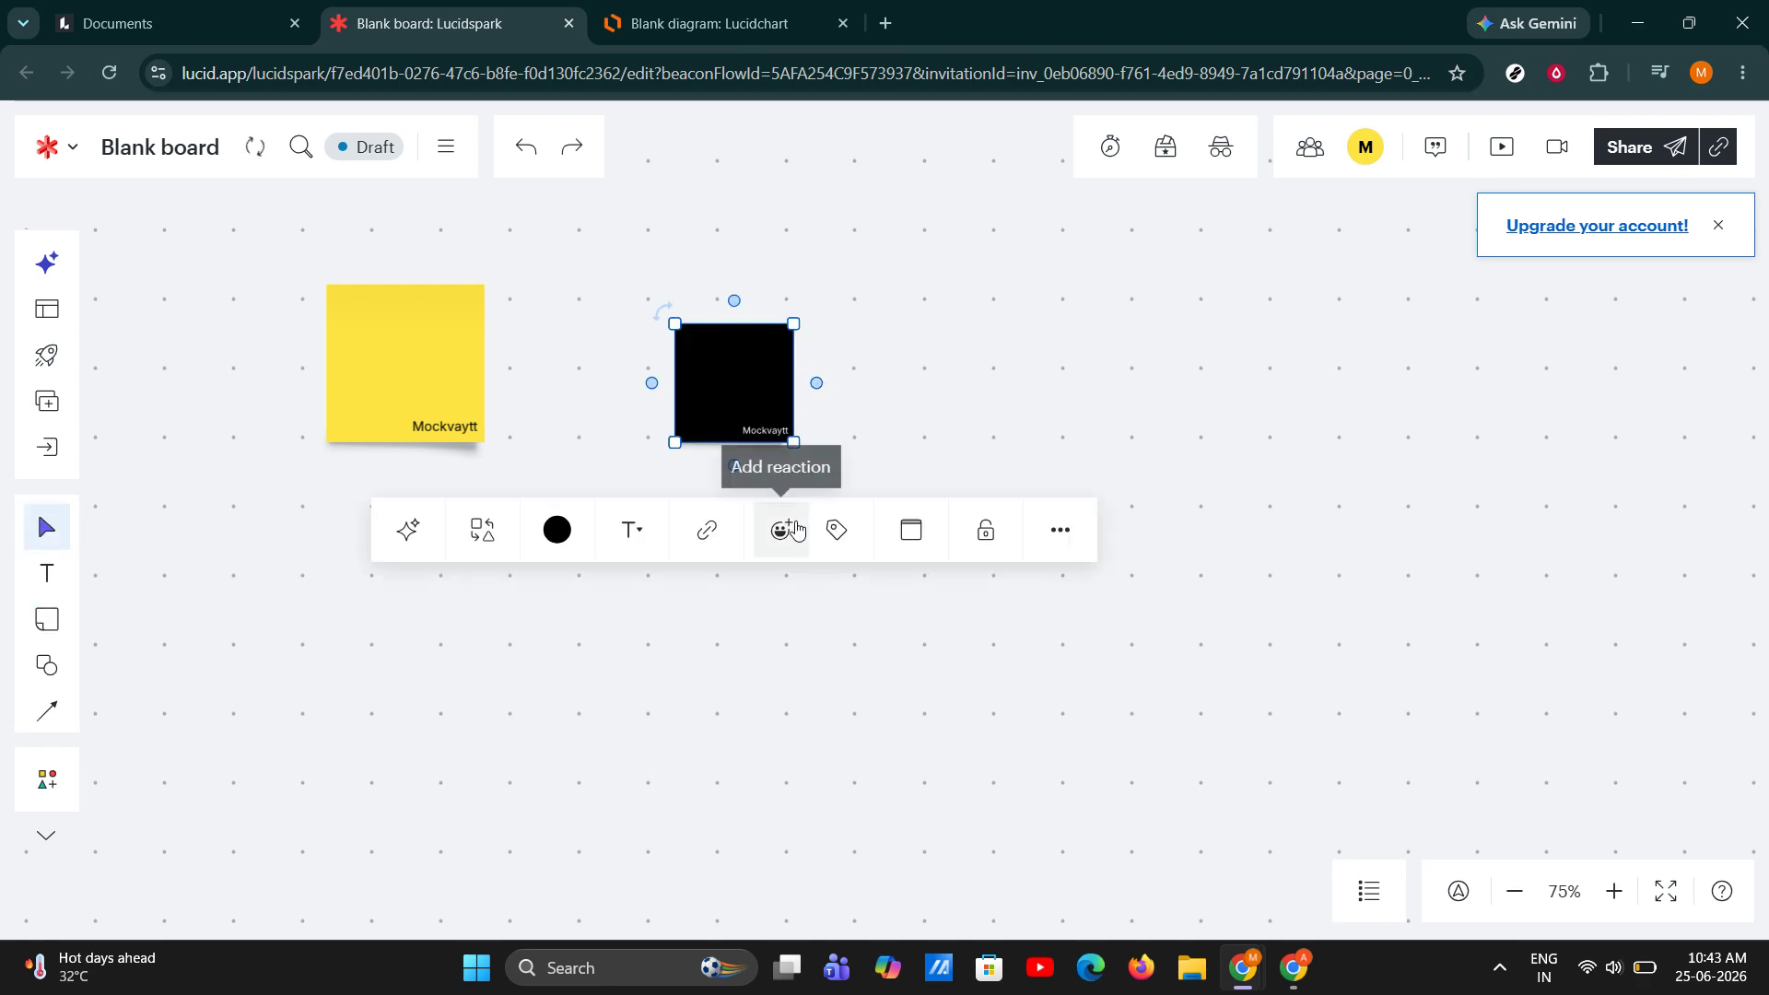
{"action": "key", "text": "Delete"}
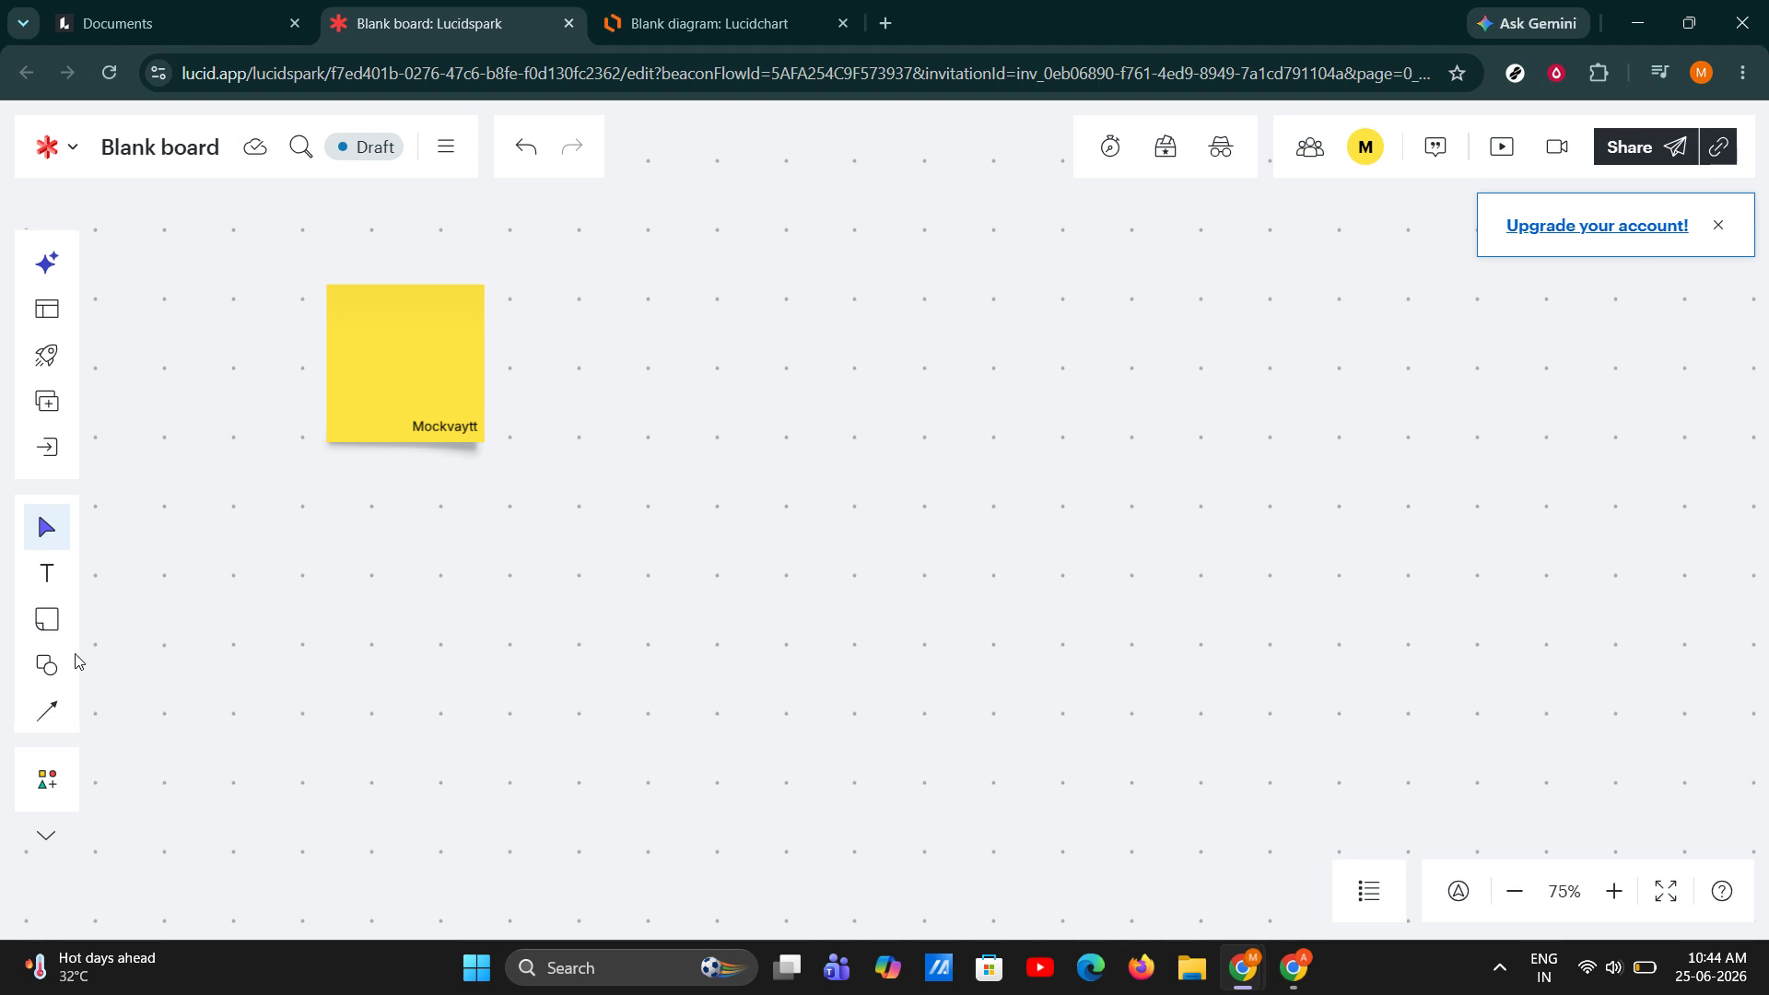
Place a diamond shape on the canvas to the right of the yellow sticky note, level with it.
{"action": "left_click", "coordinate": [47, 665]}
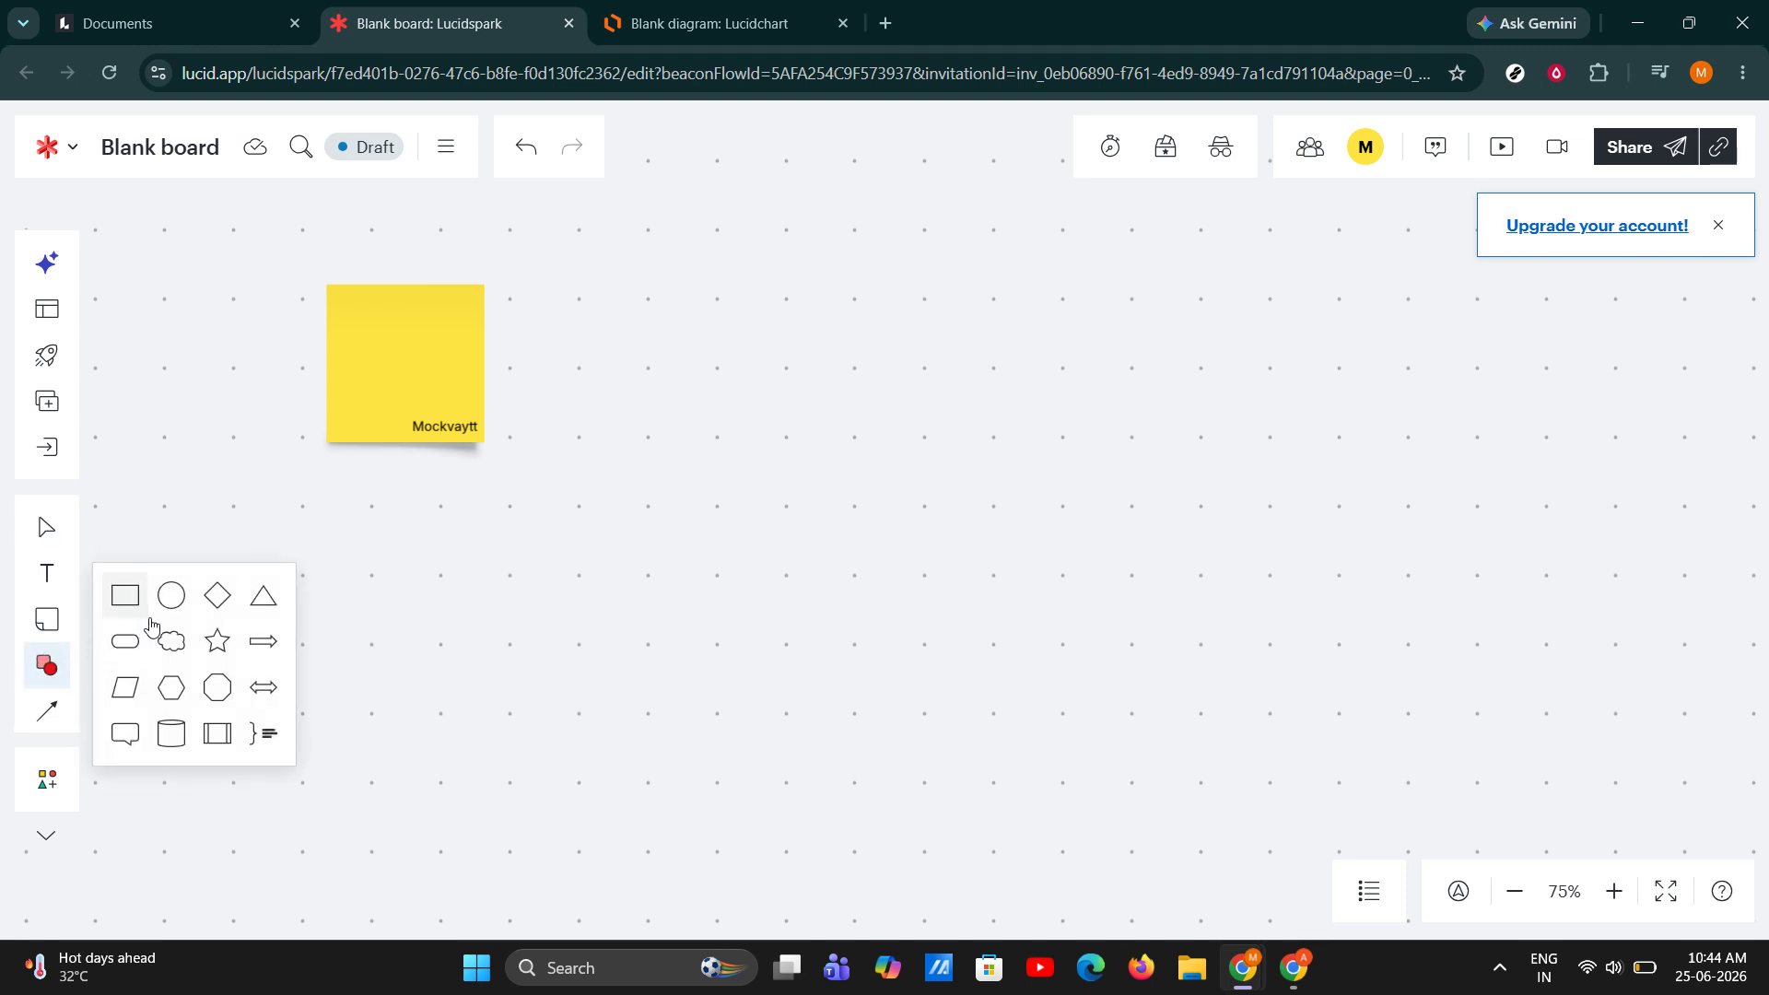
{"action": "left_click_drag", "start_coordinate": [225, 608], "coordinate": [733, 369]}
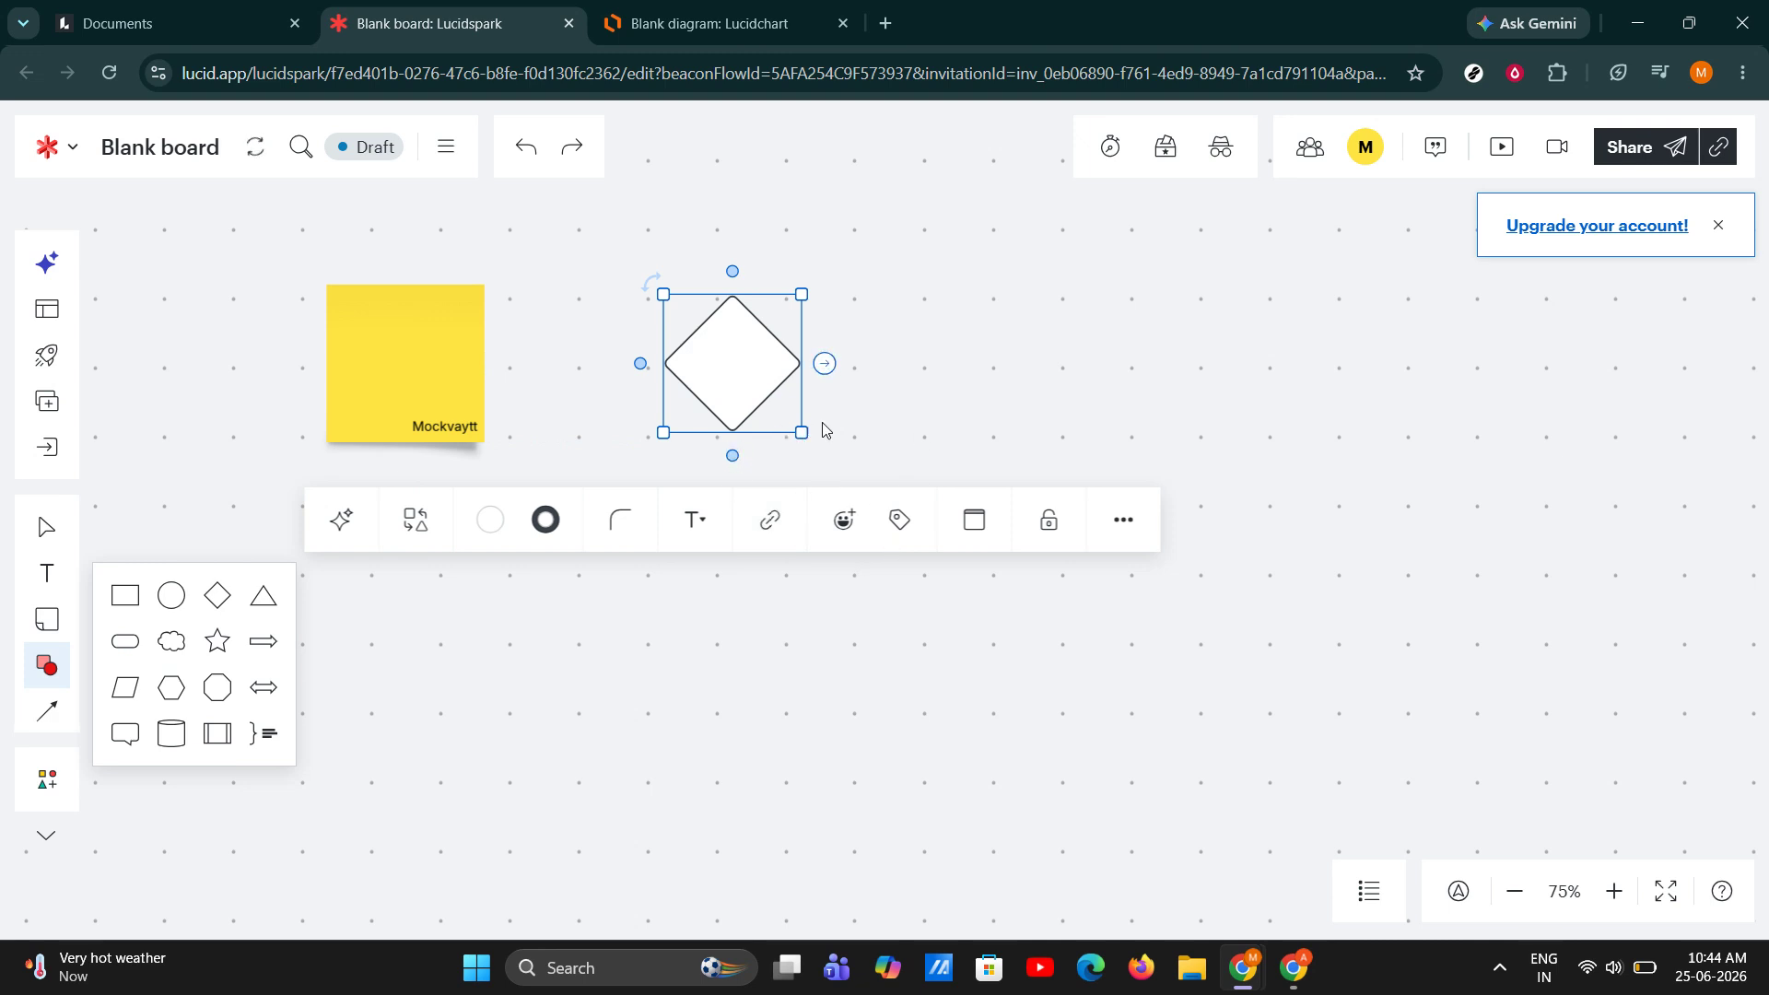
{"action": "left_click", "coordinate": [450, 660]}
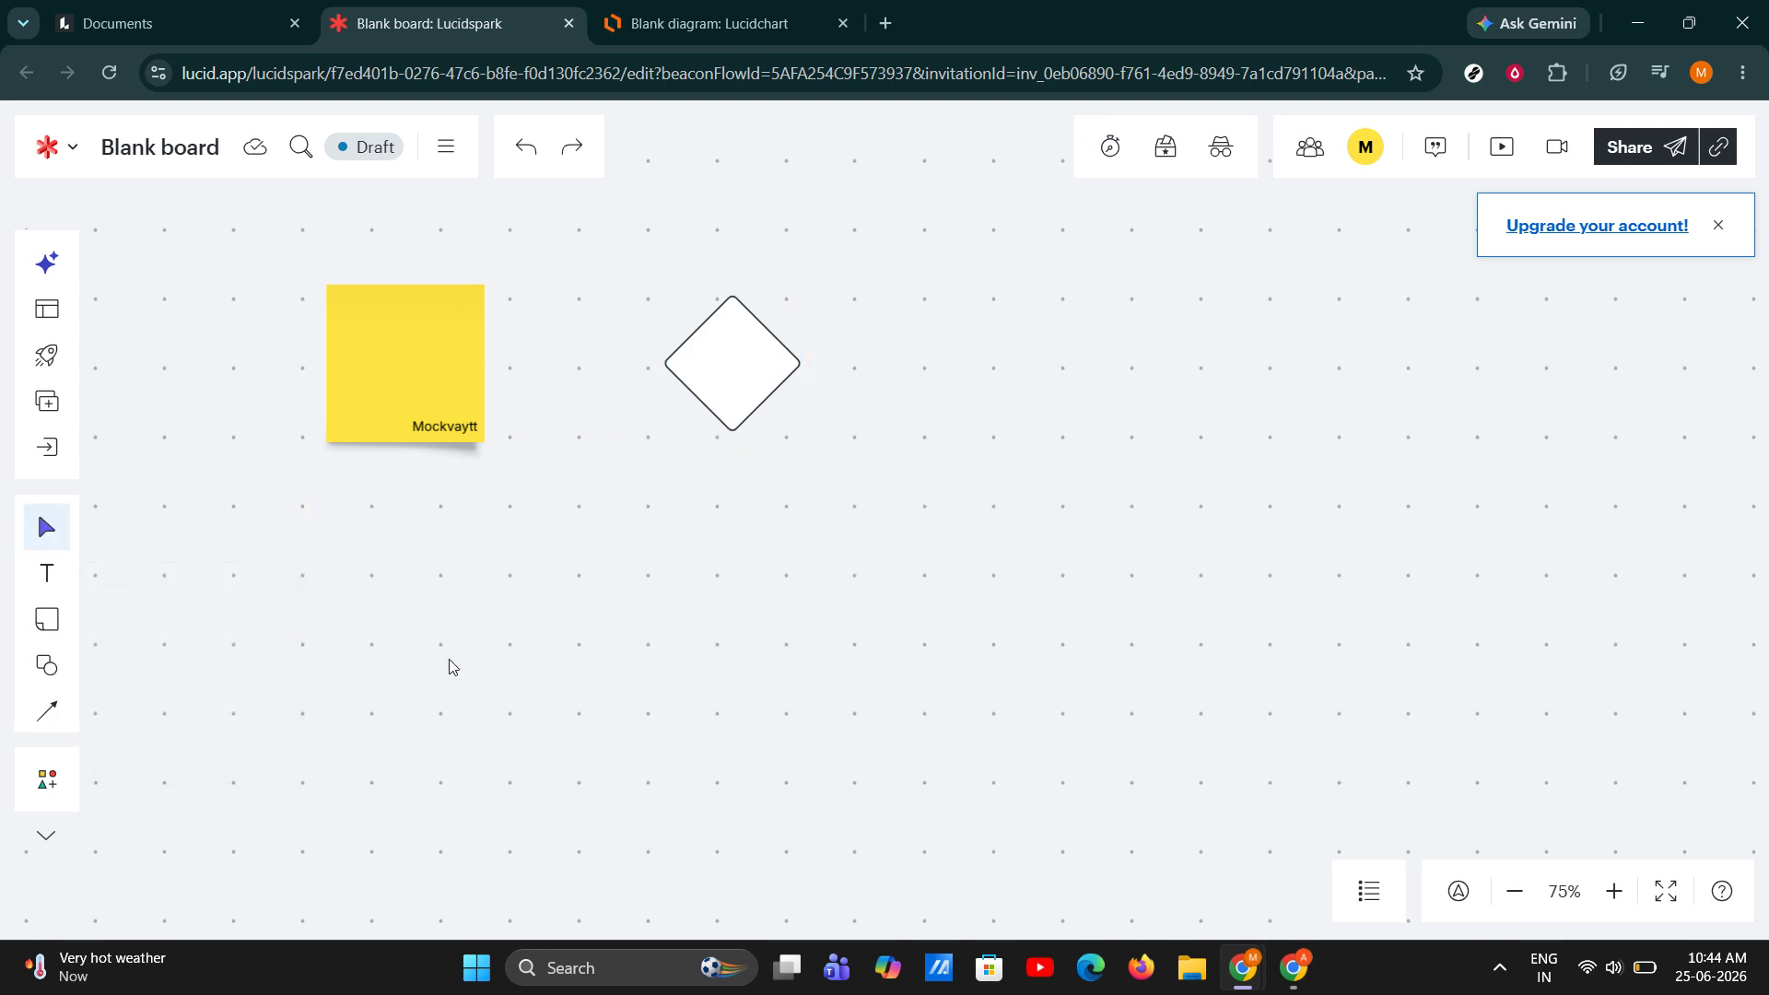
Add a text box reading "Type" below and between the sticky note and the diamond.
{"action": "left_click", "coordinate": [43, 577]}
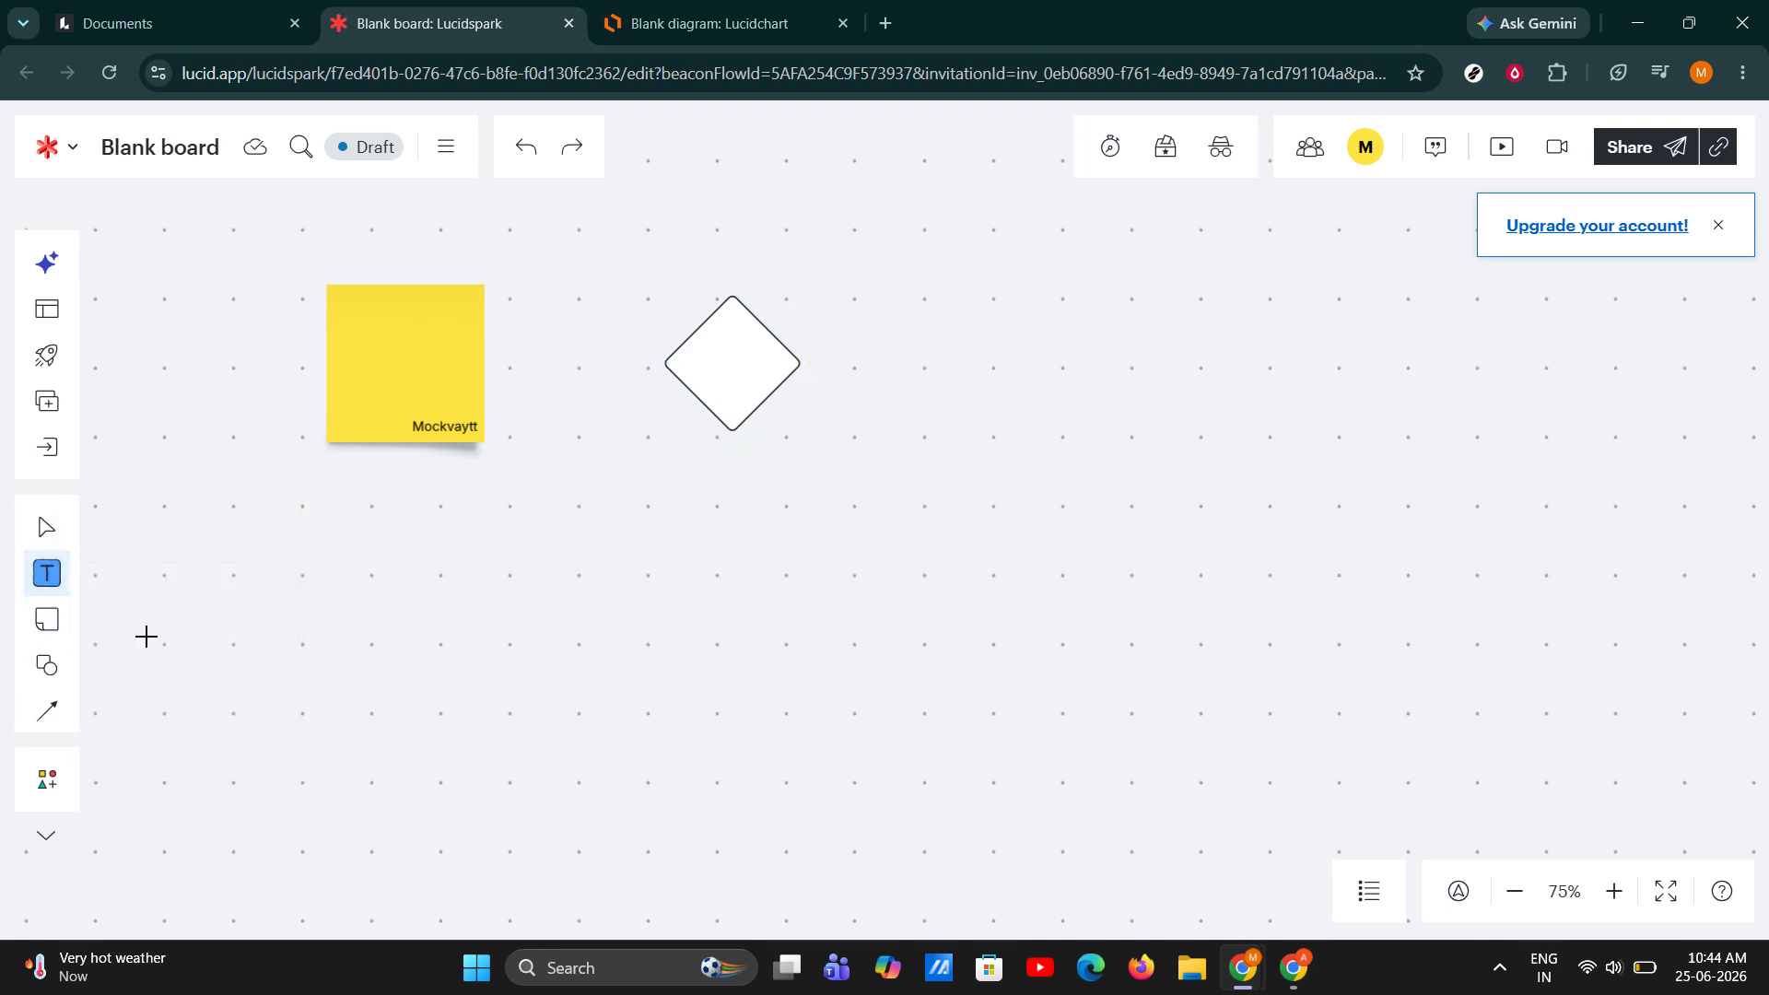
{"action": "left_click_drag", "start_coordinate": [514, 514], "coordinate": [754, 599]}
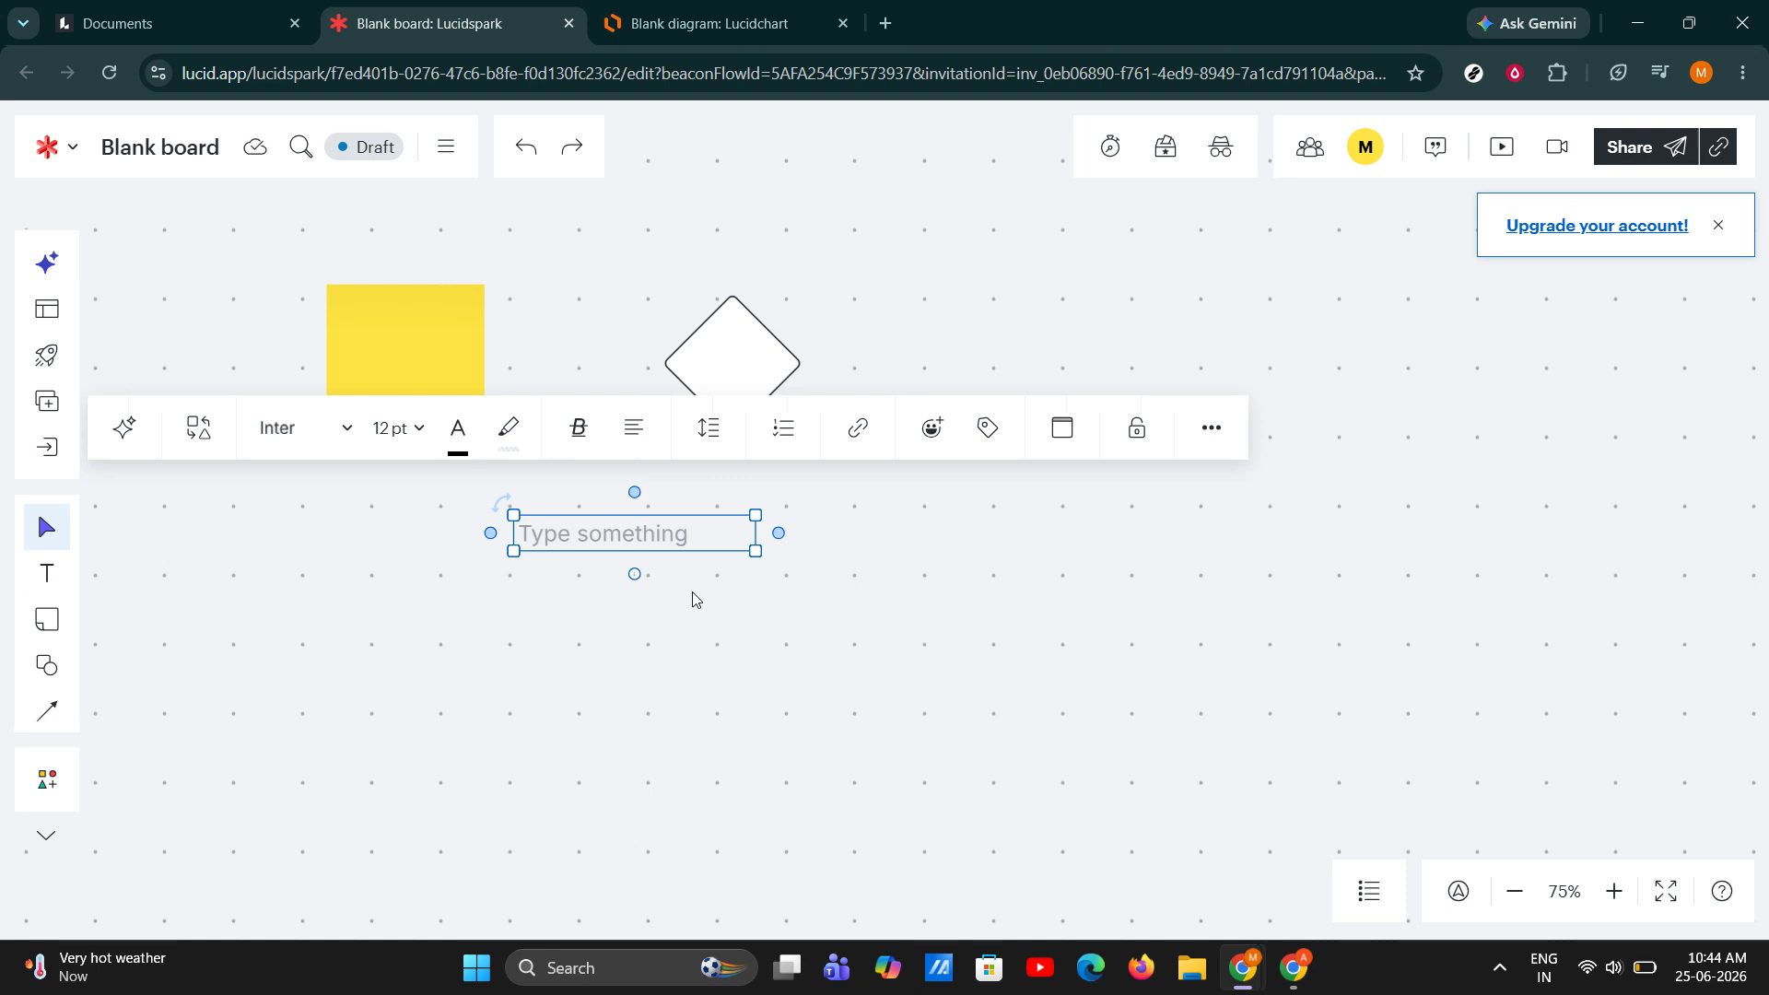
{"action": "type", "text": "Type"}
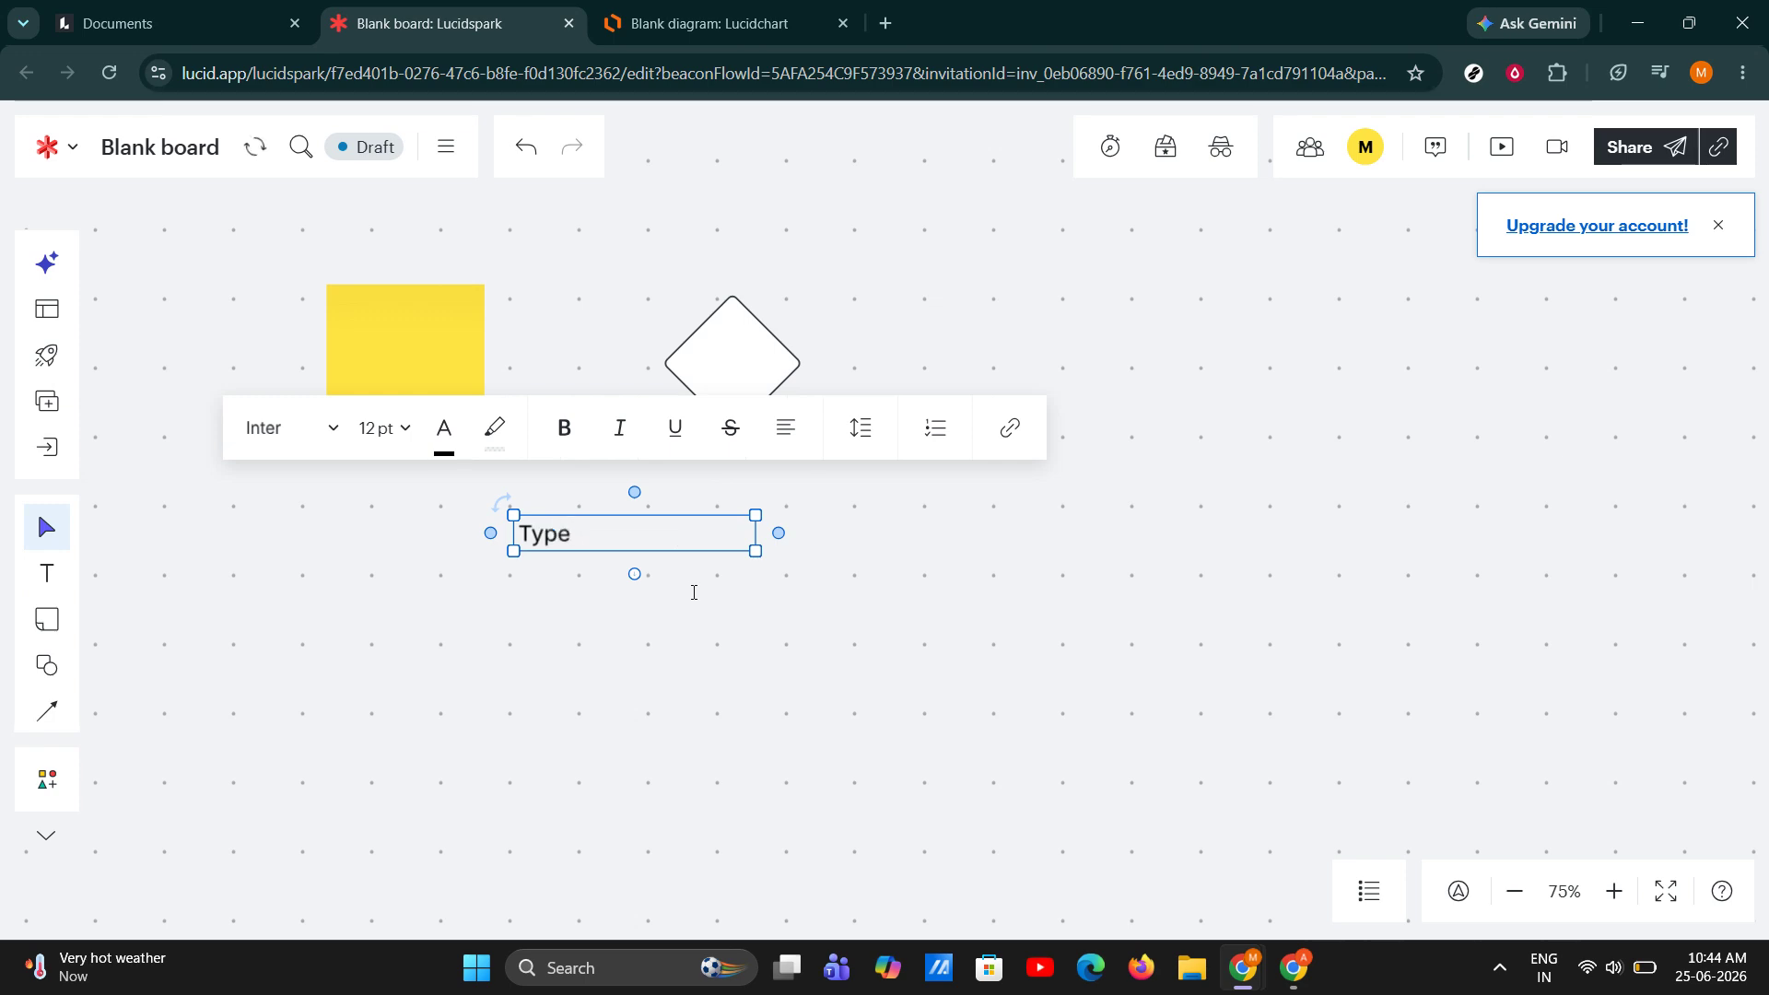
{"action": "left_click", "coordinate": [694, 593]}
Try grey freehand pen strokes below the "Type" text, undo each one, and return to the selection tool.
{"action": "left_click", "coordinate": [47, 835]}
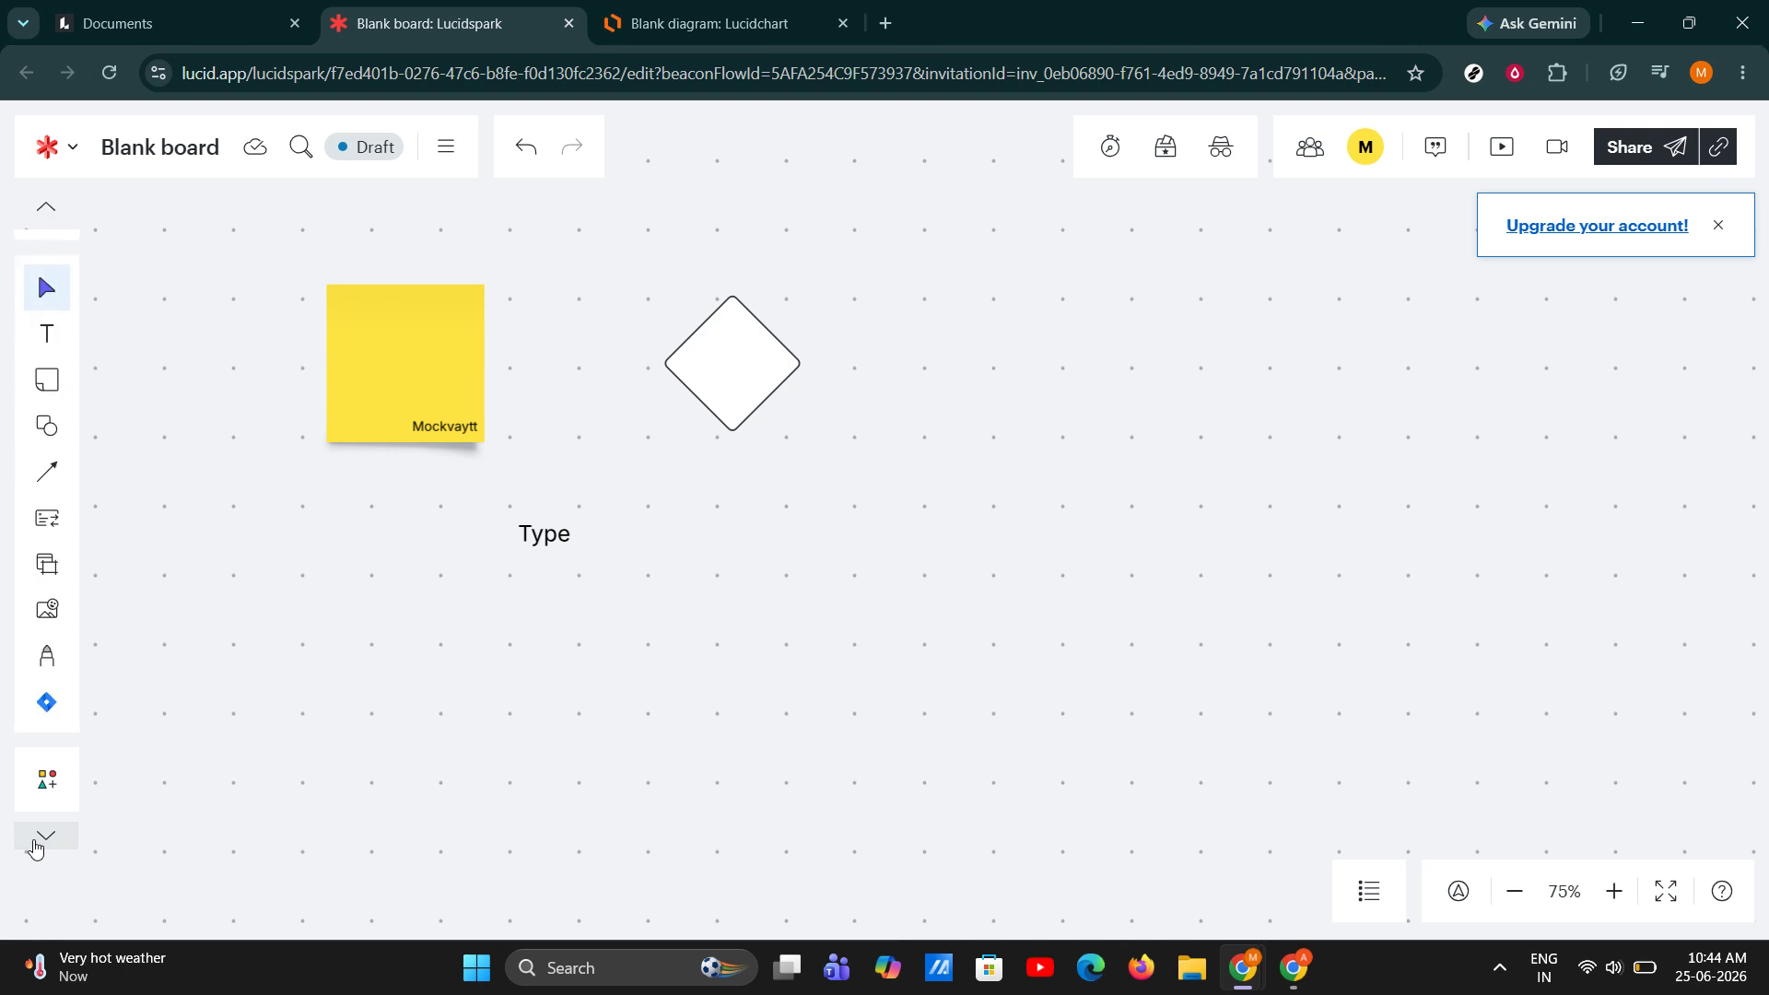
{"action": "left_click", "coordinate": [47, 653]}
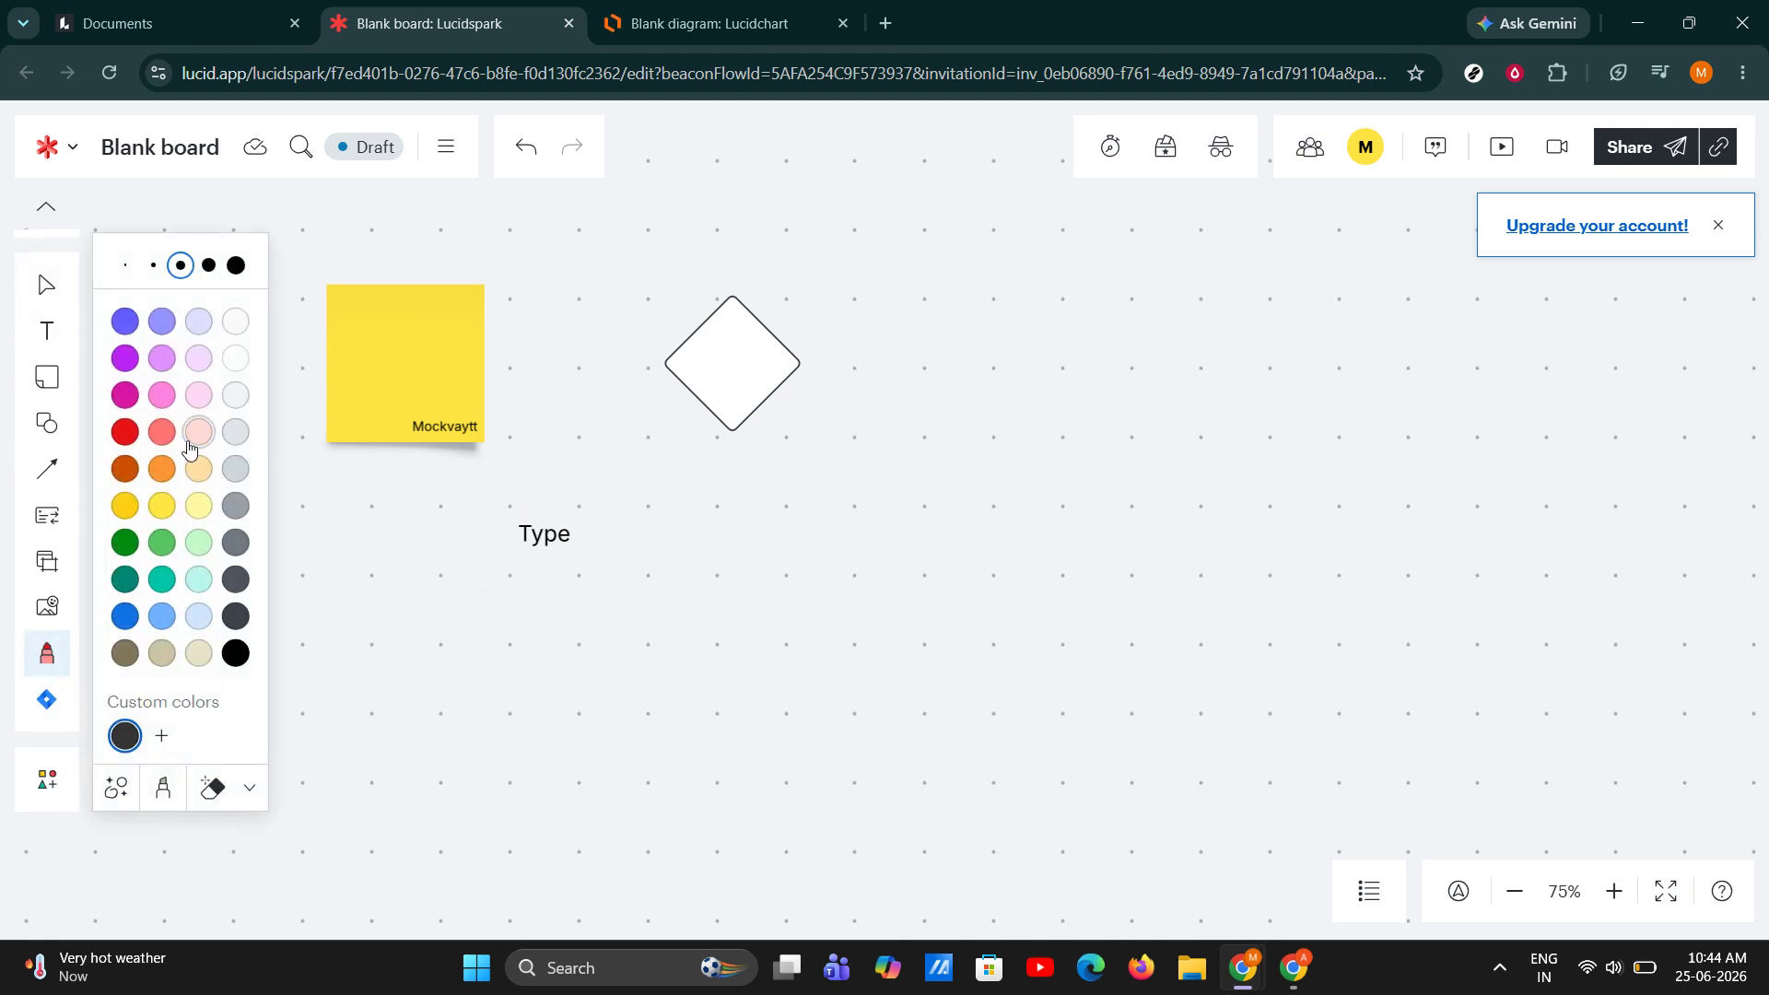
{"action": "left_click", "coordinate": [236, 543]}
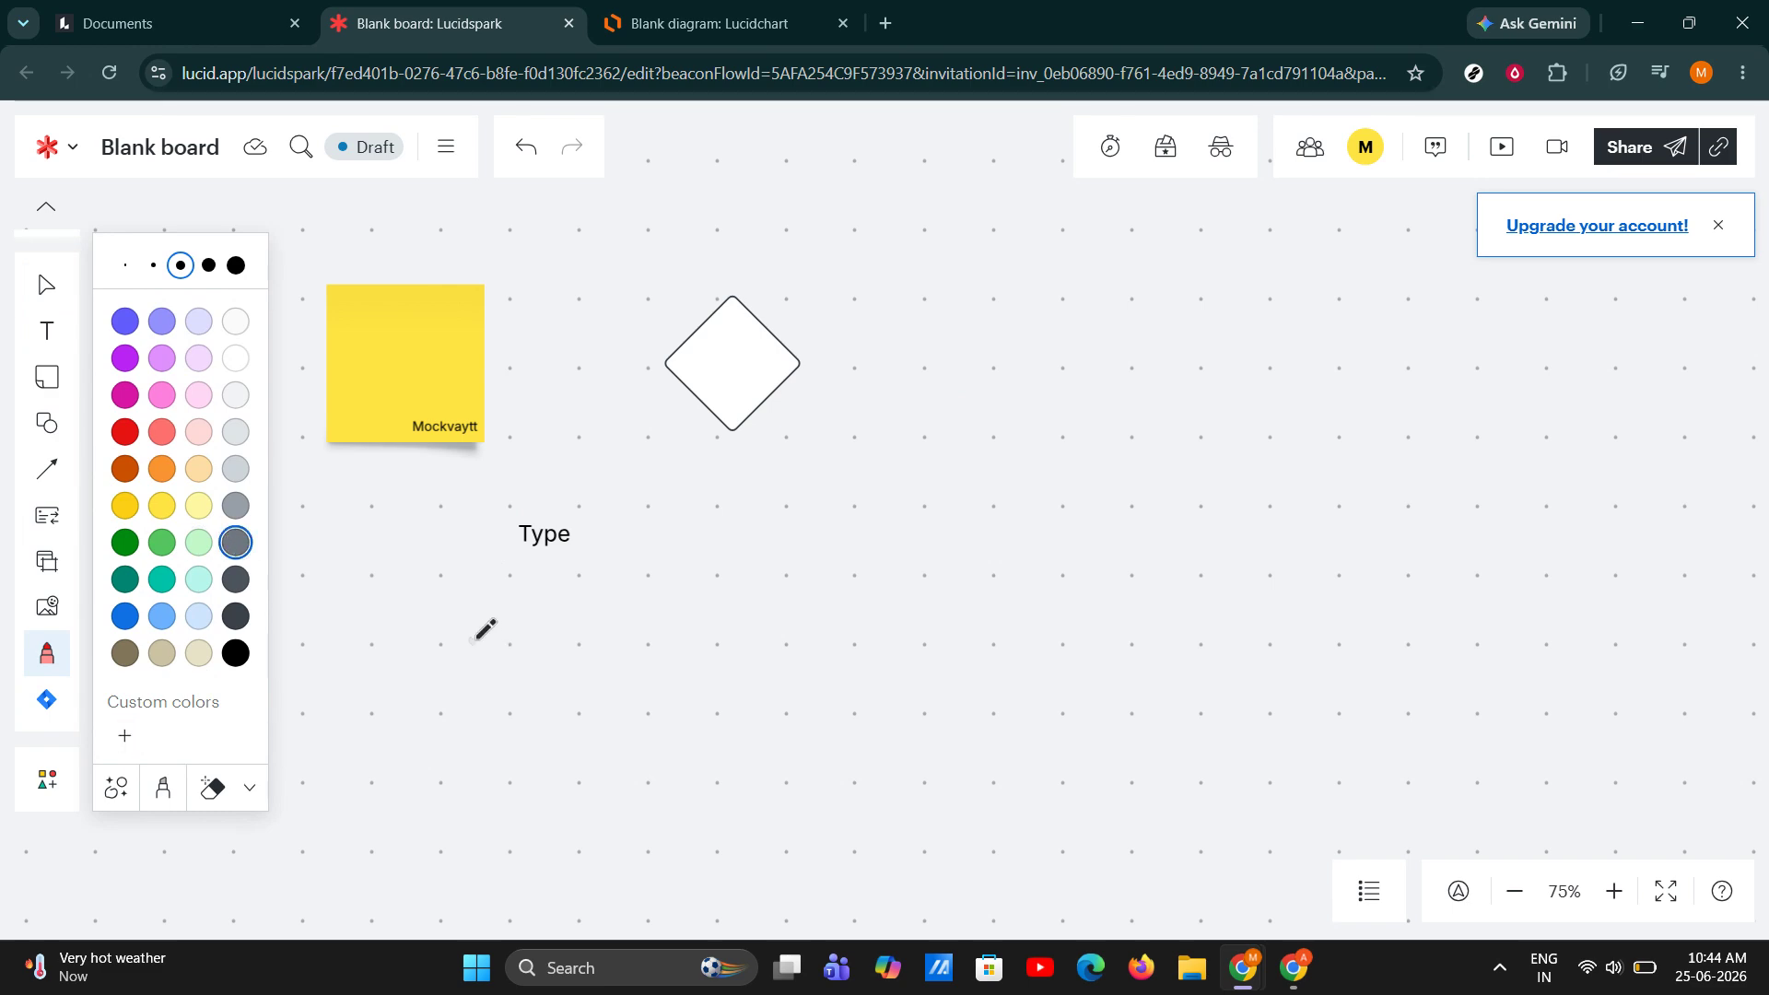
{"action": "left_click_drag", "start_coordinate": [470, 639], "coordinate": [722, 656]}
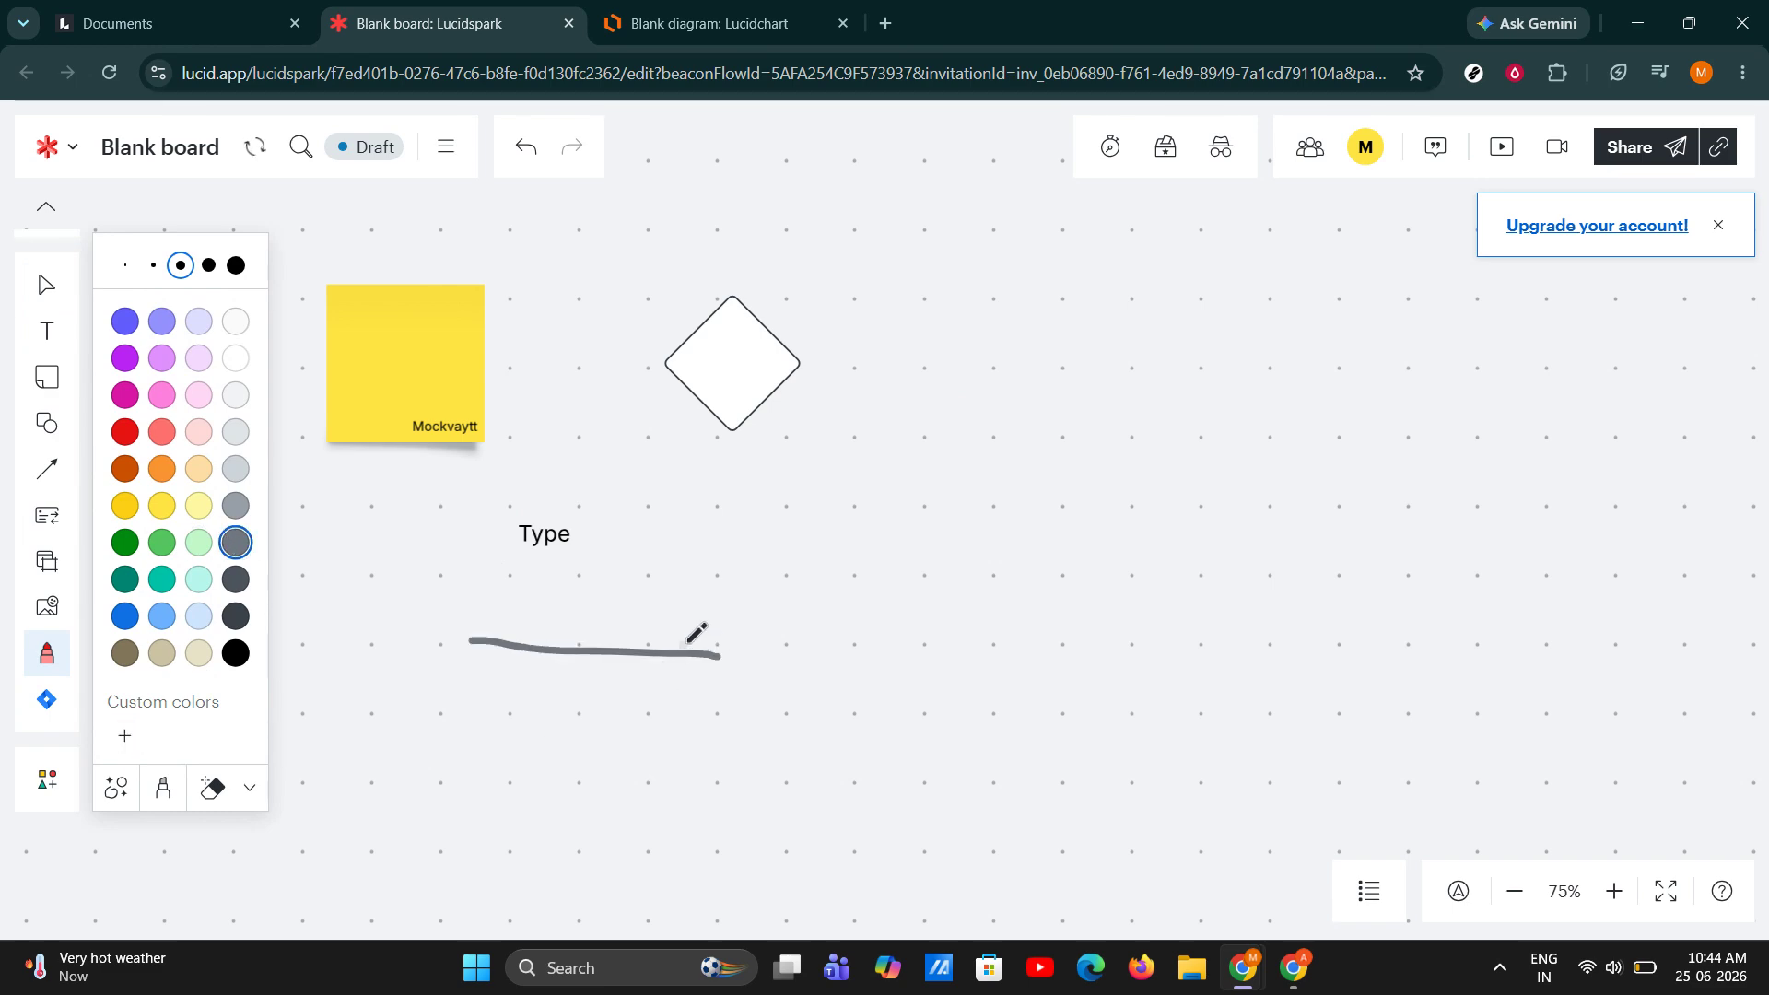
{"action": "key", "text": "ctrl+z"}
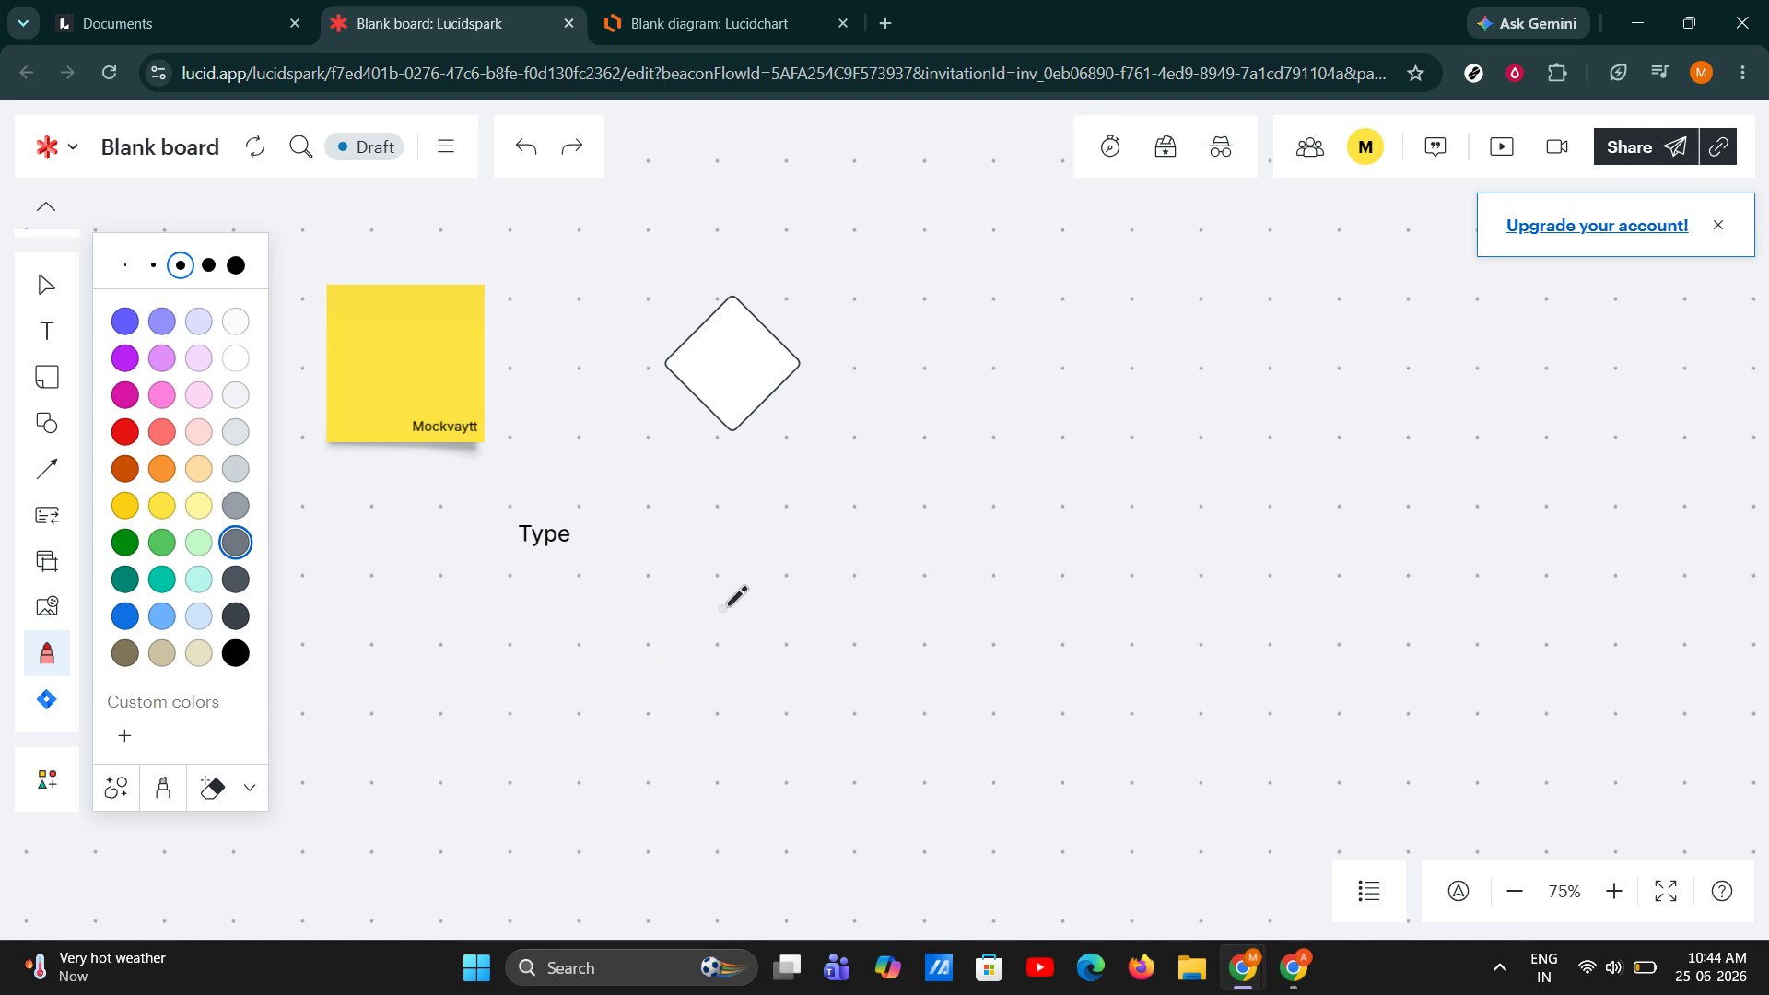
{"action": "left_click_drag", "start_coordinate": [725, 594], "coordinate": [917, 563]}
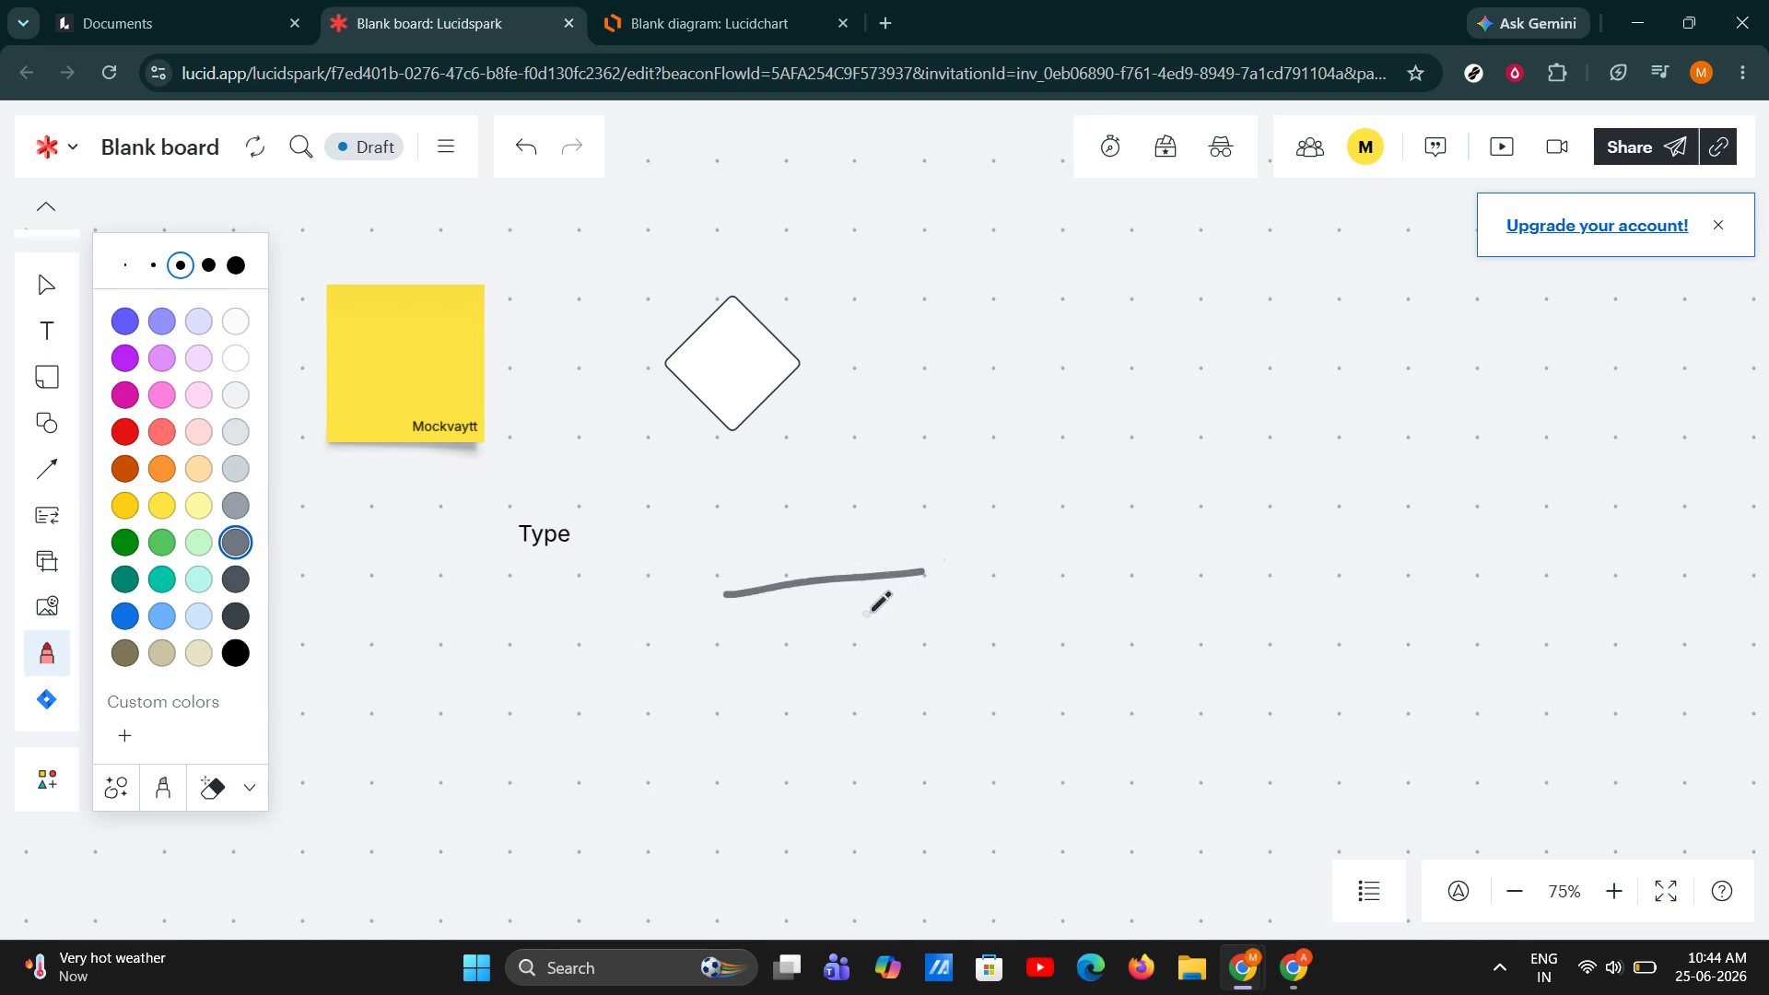
{"action": "key", "text": "ctrl+z"}
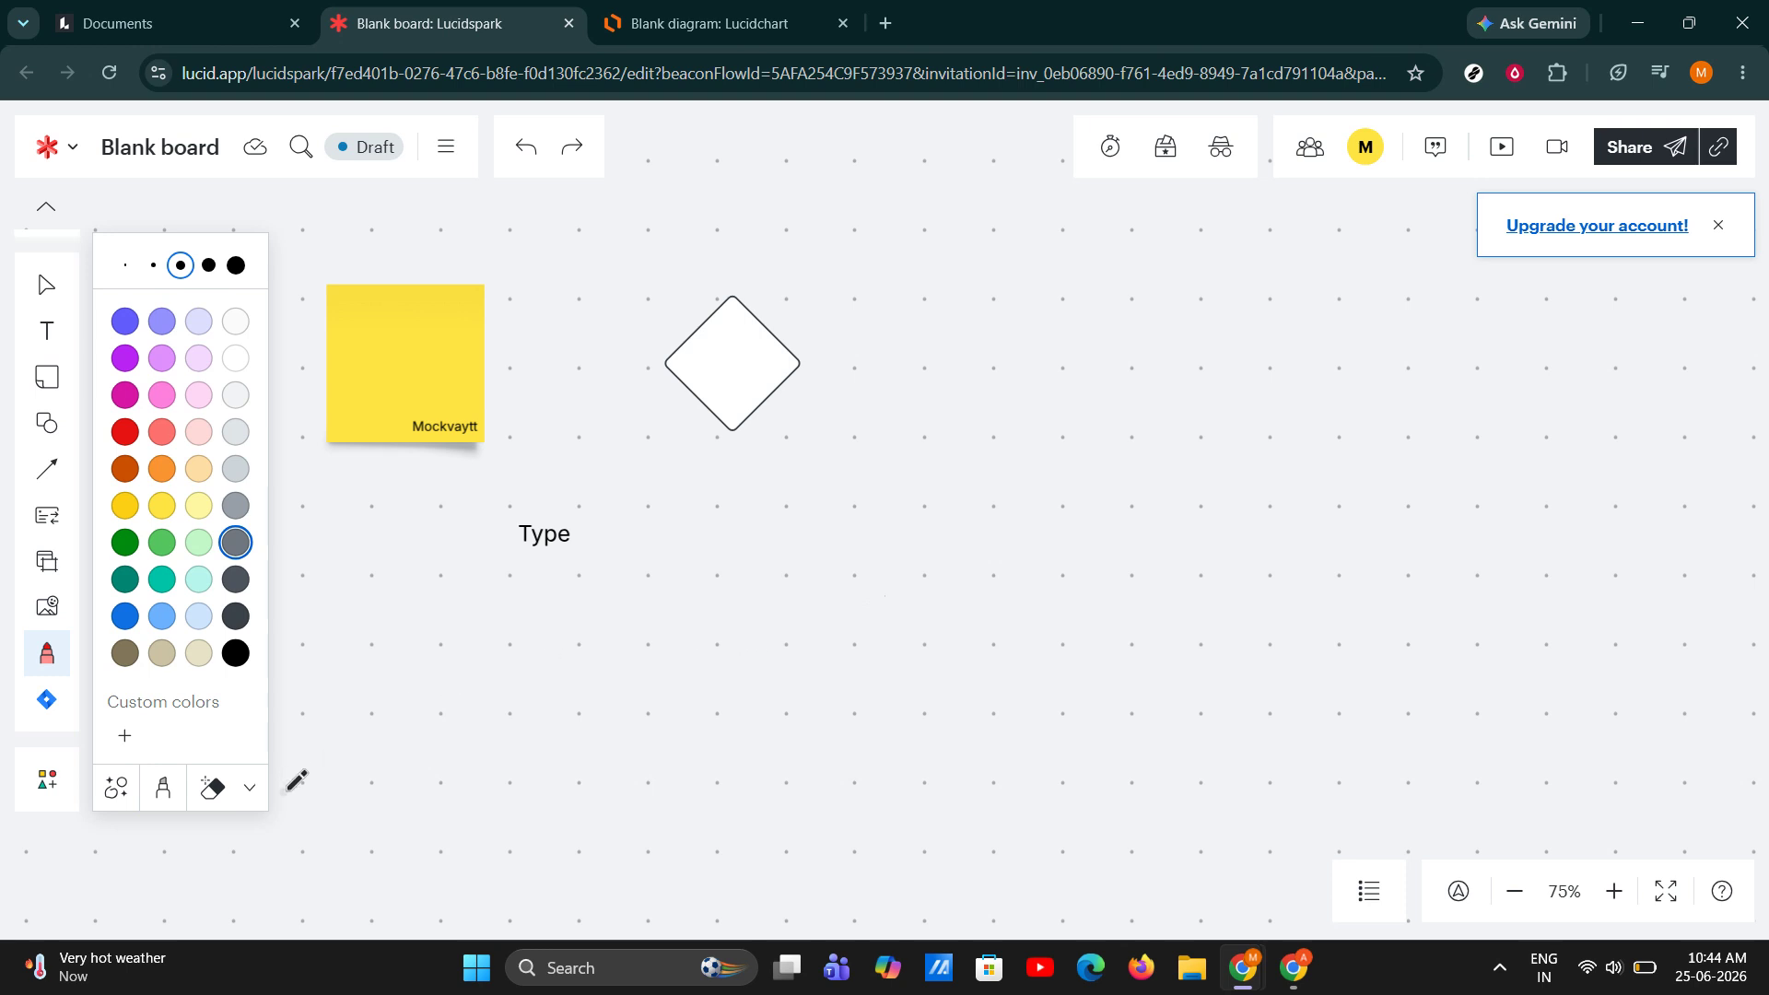
{"action": "left_click", "coordinate": [45, 284]}
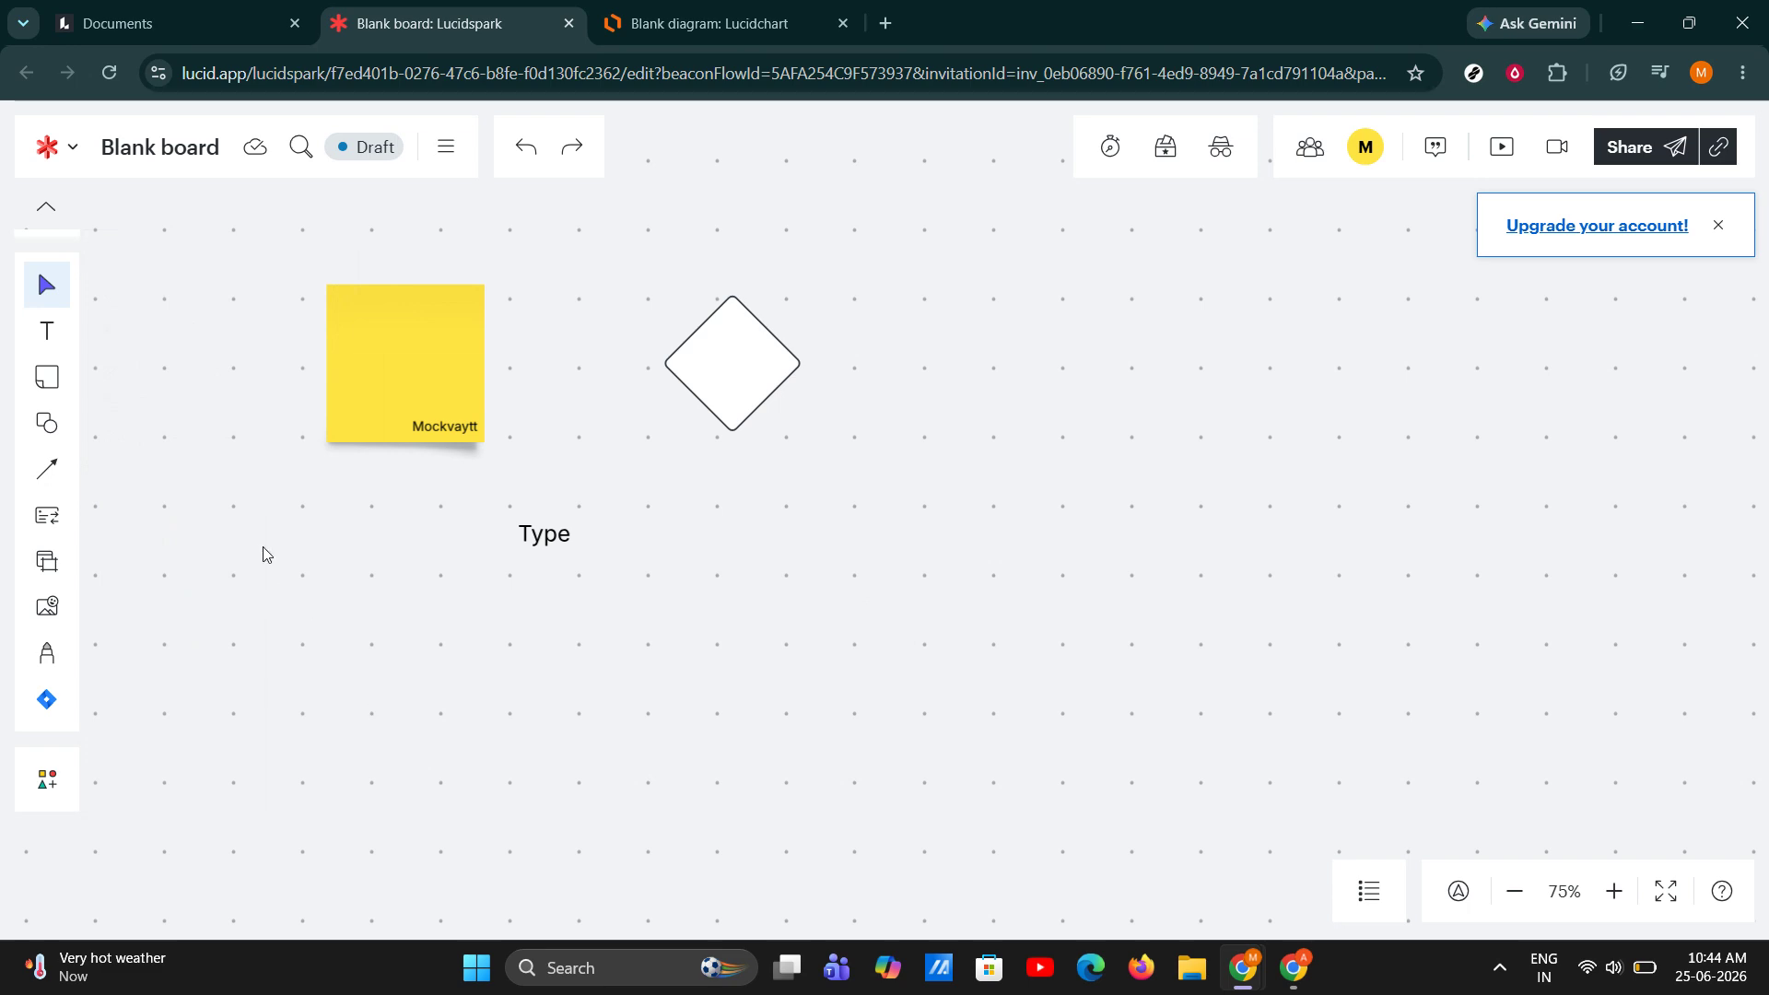
Connect the yellow sticky note to the diamond with an arrow, and move the "Type" text box to the diamond's lower right.
{"action": "left_click", "coordinate": [396, 372]}
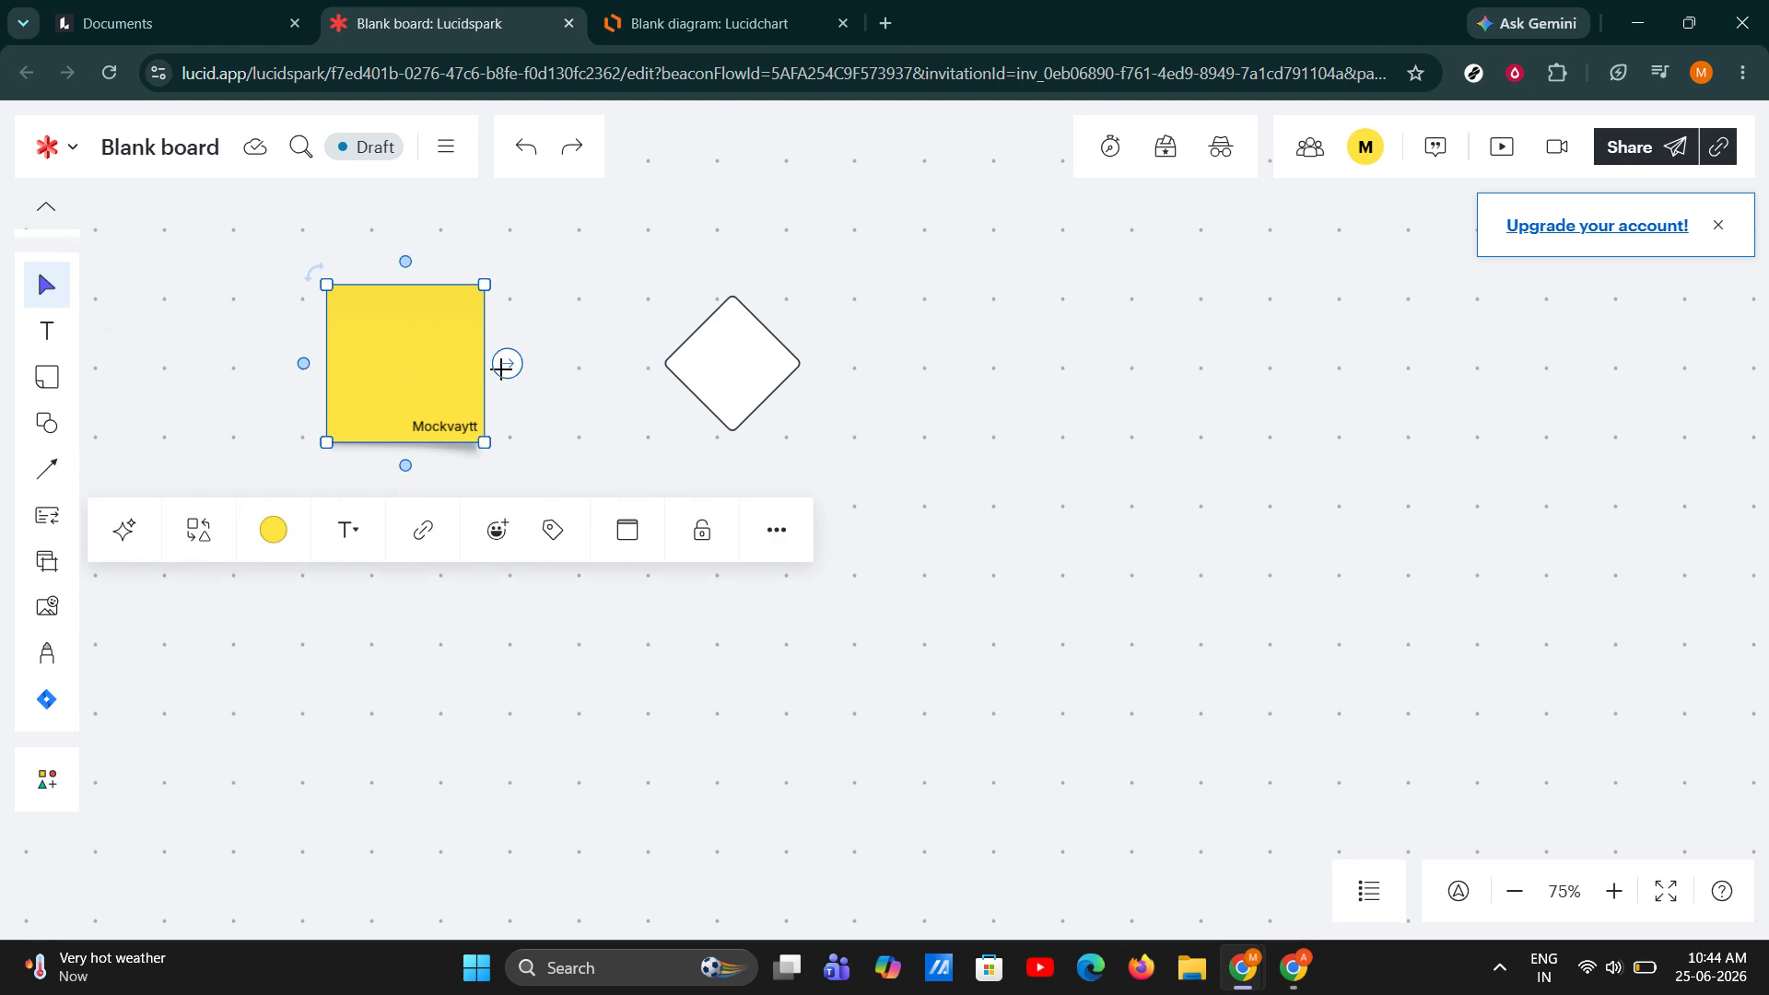
{"action": "left_click_drag", "start_coordinate": [504, 364], "coordinate": [665, 364]}
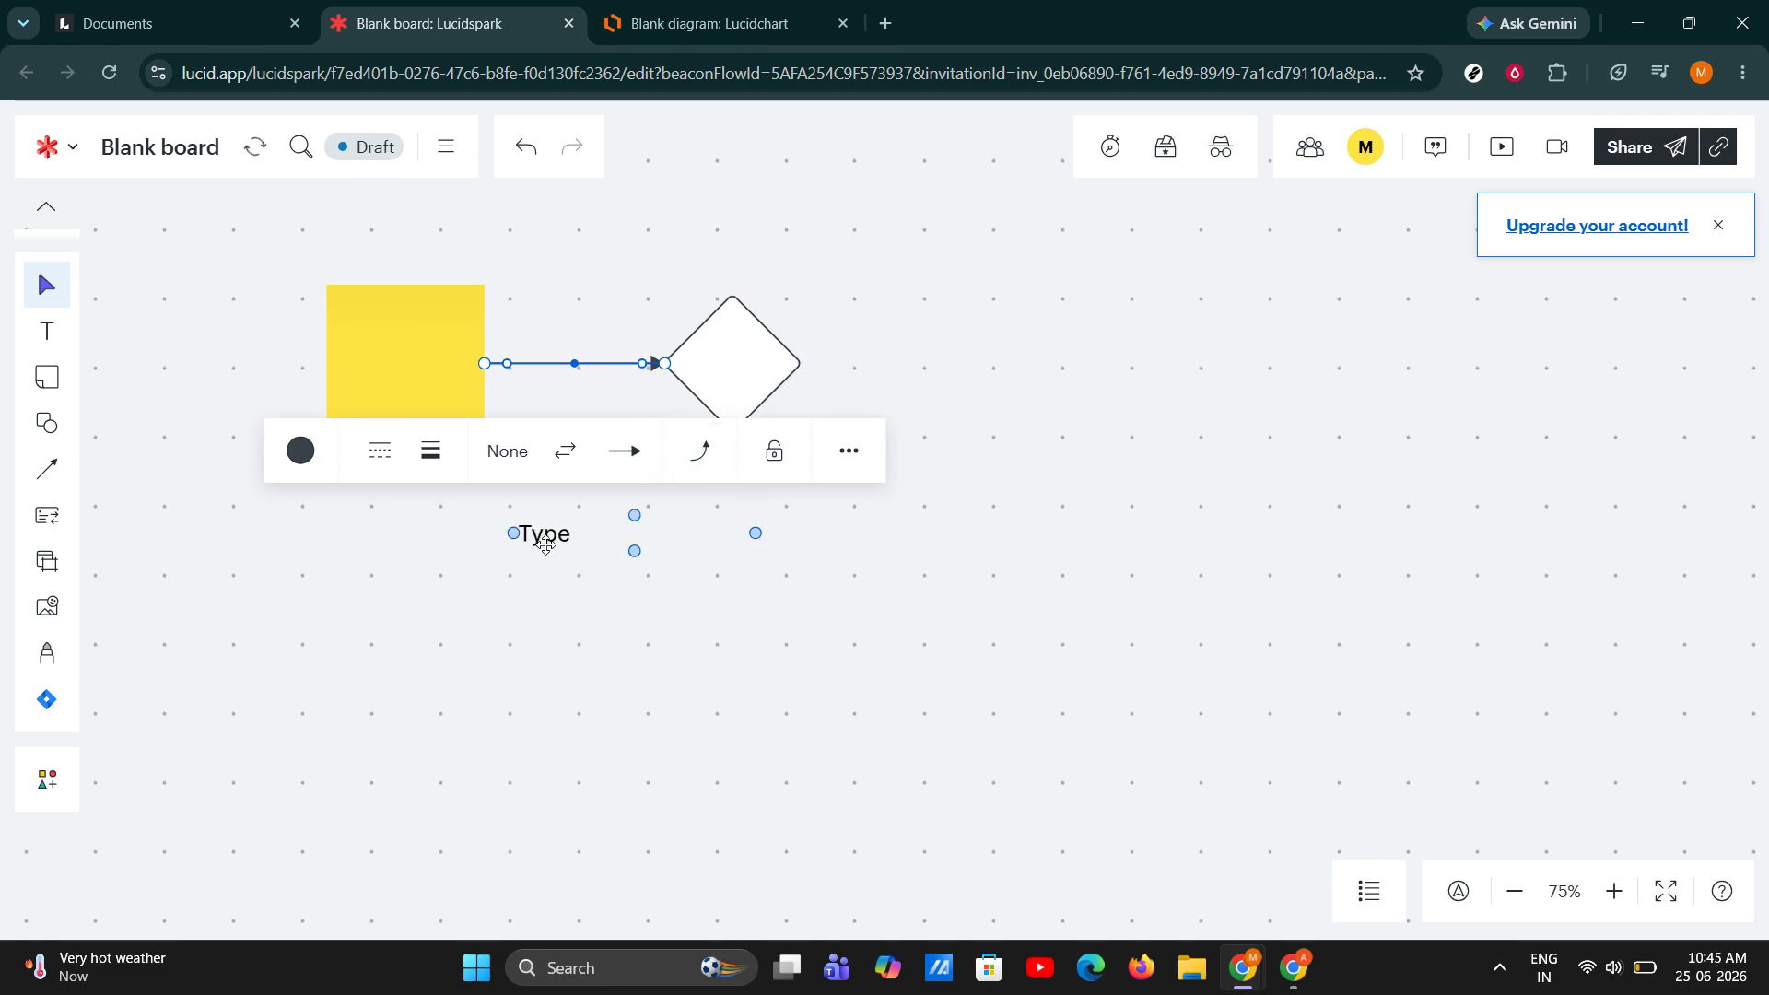
{"action": "left_click_drag", "start_coordinate": [546, 544], "coordinate": [1121, 557]}
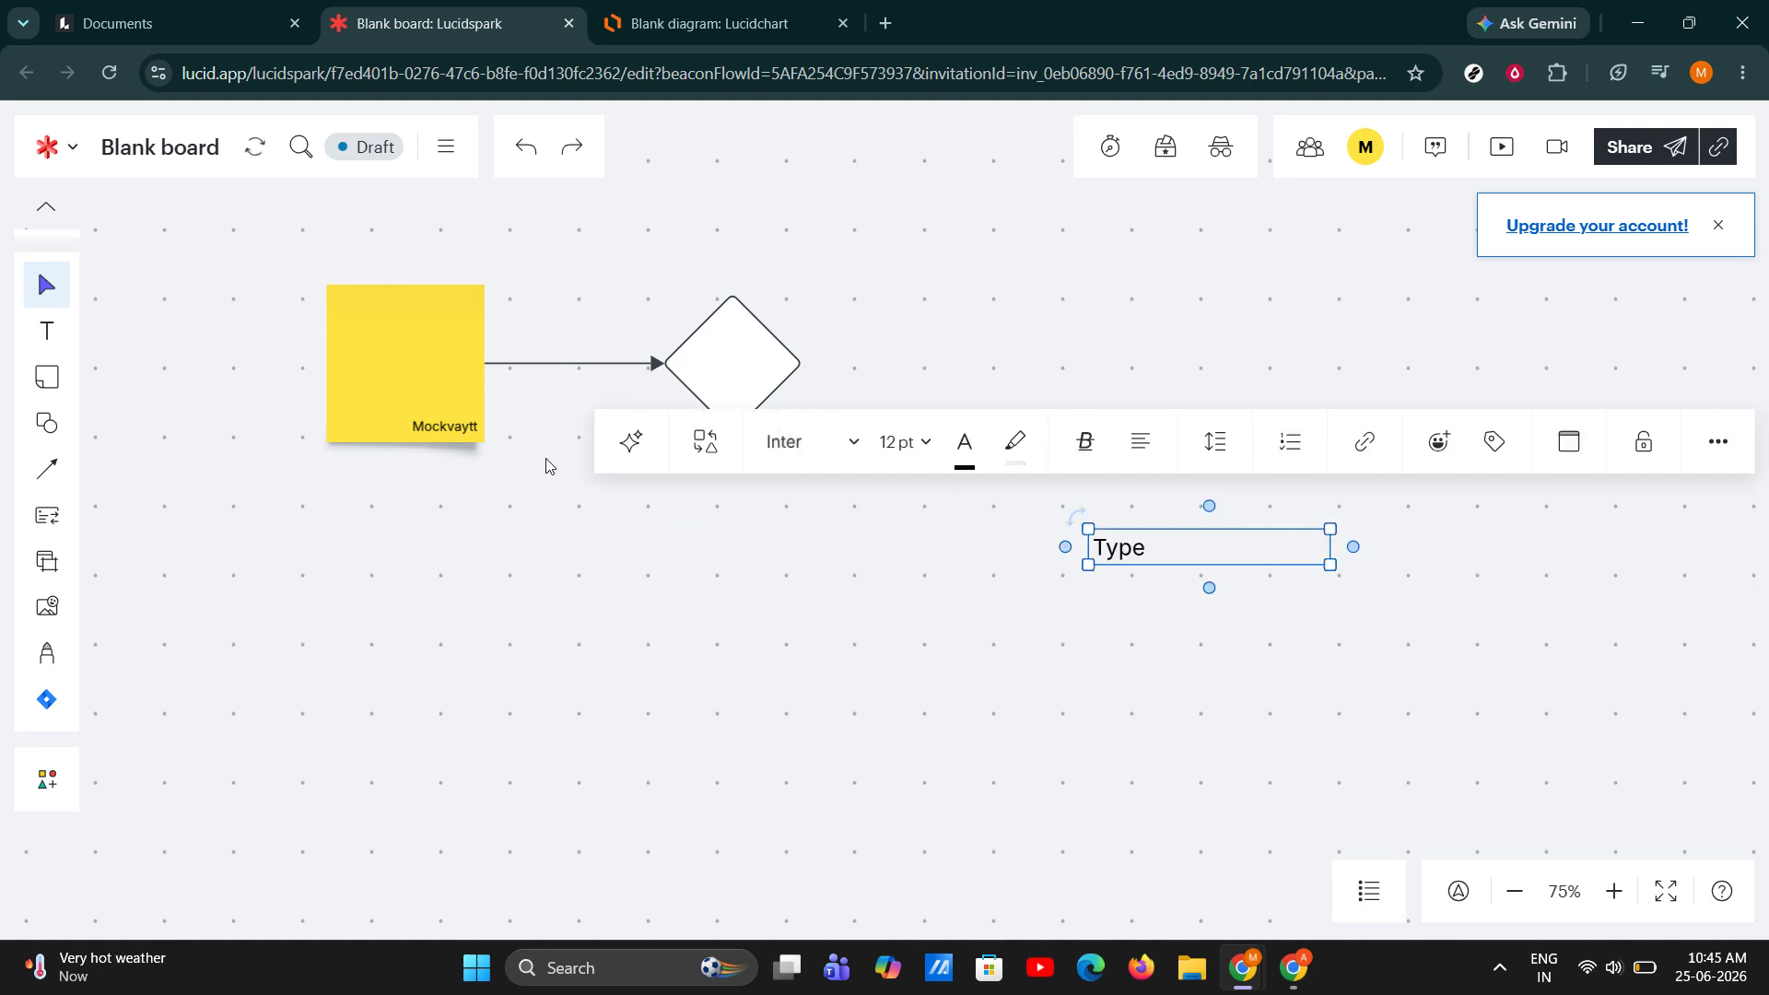
Move the yellow sticky note and the diamond slightly down, keeping them level so the arrow between them runs straight.
{"action": "left_click", "coordinate": [492, 553]}
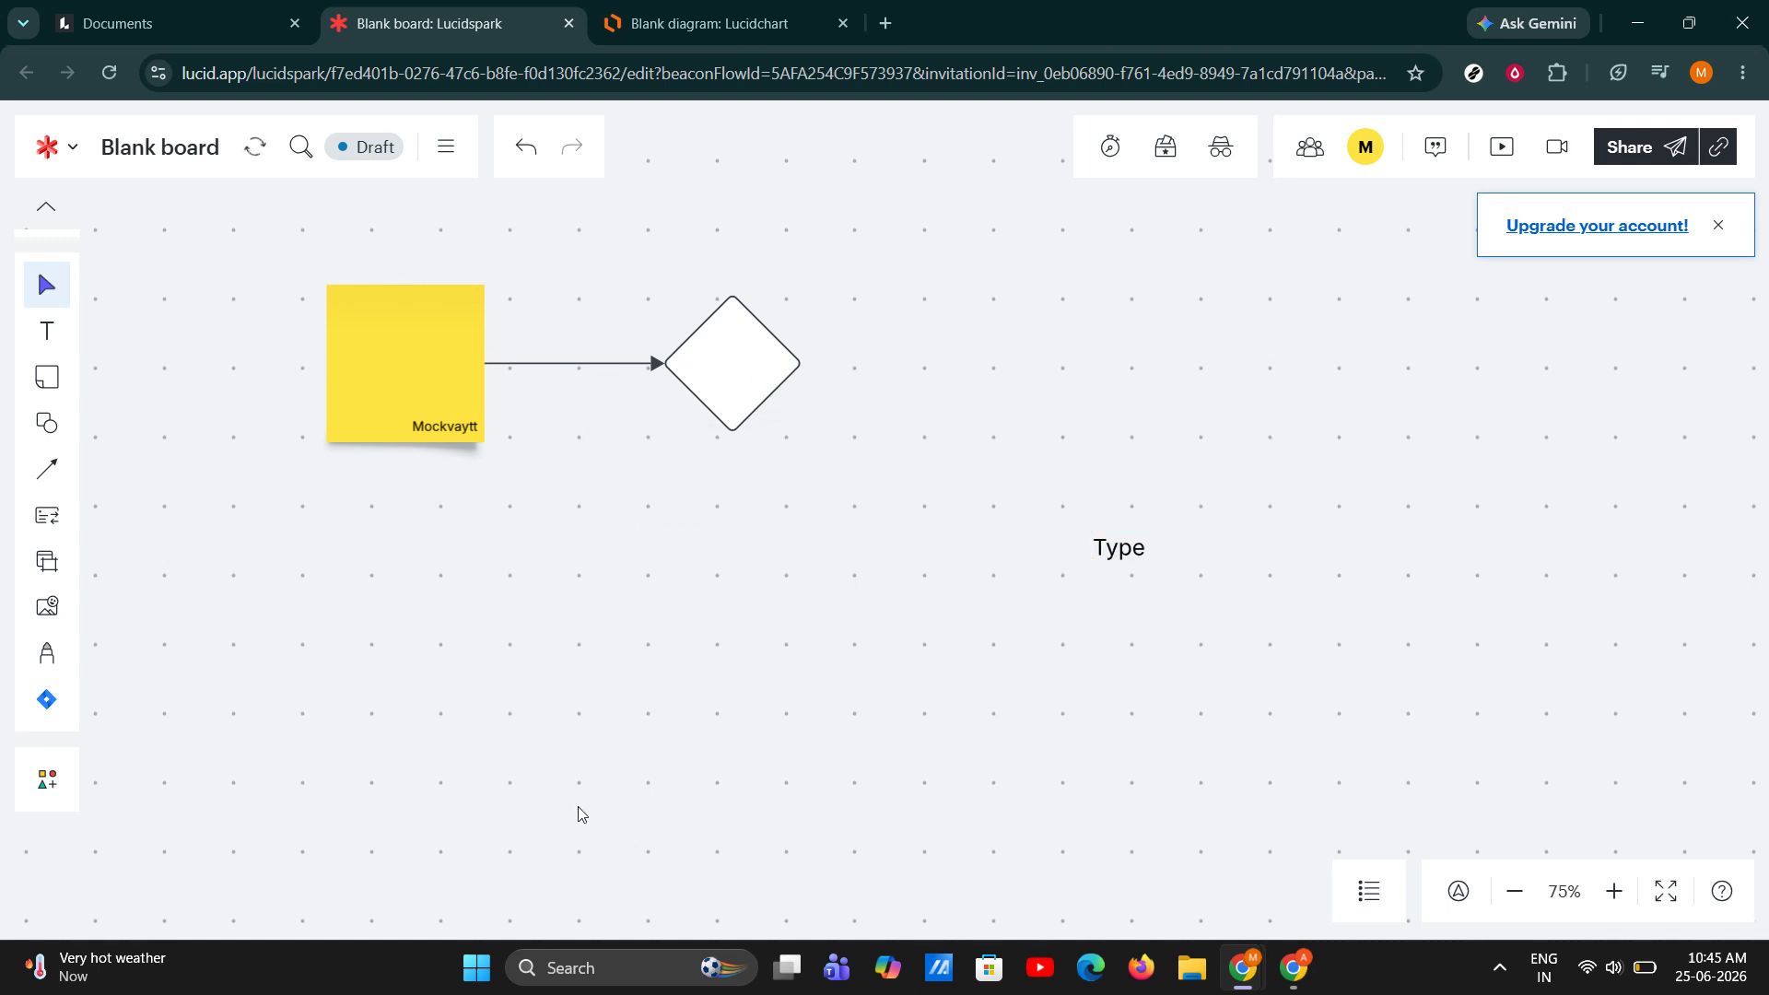
{"action": "left_click", "coordinate": [383, 358]}
{"action": "left_click_drag", "start_coordinate": [383, 358], "coordinate": [374, 419]}
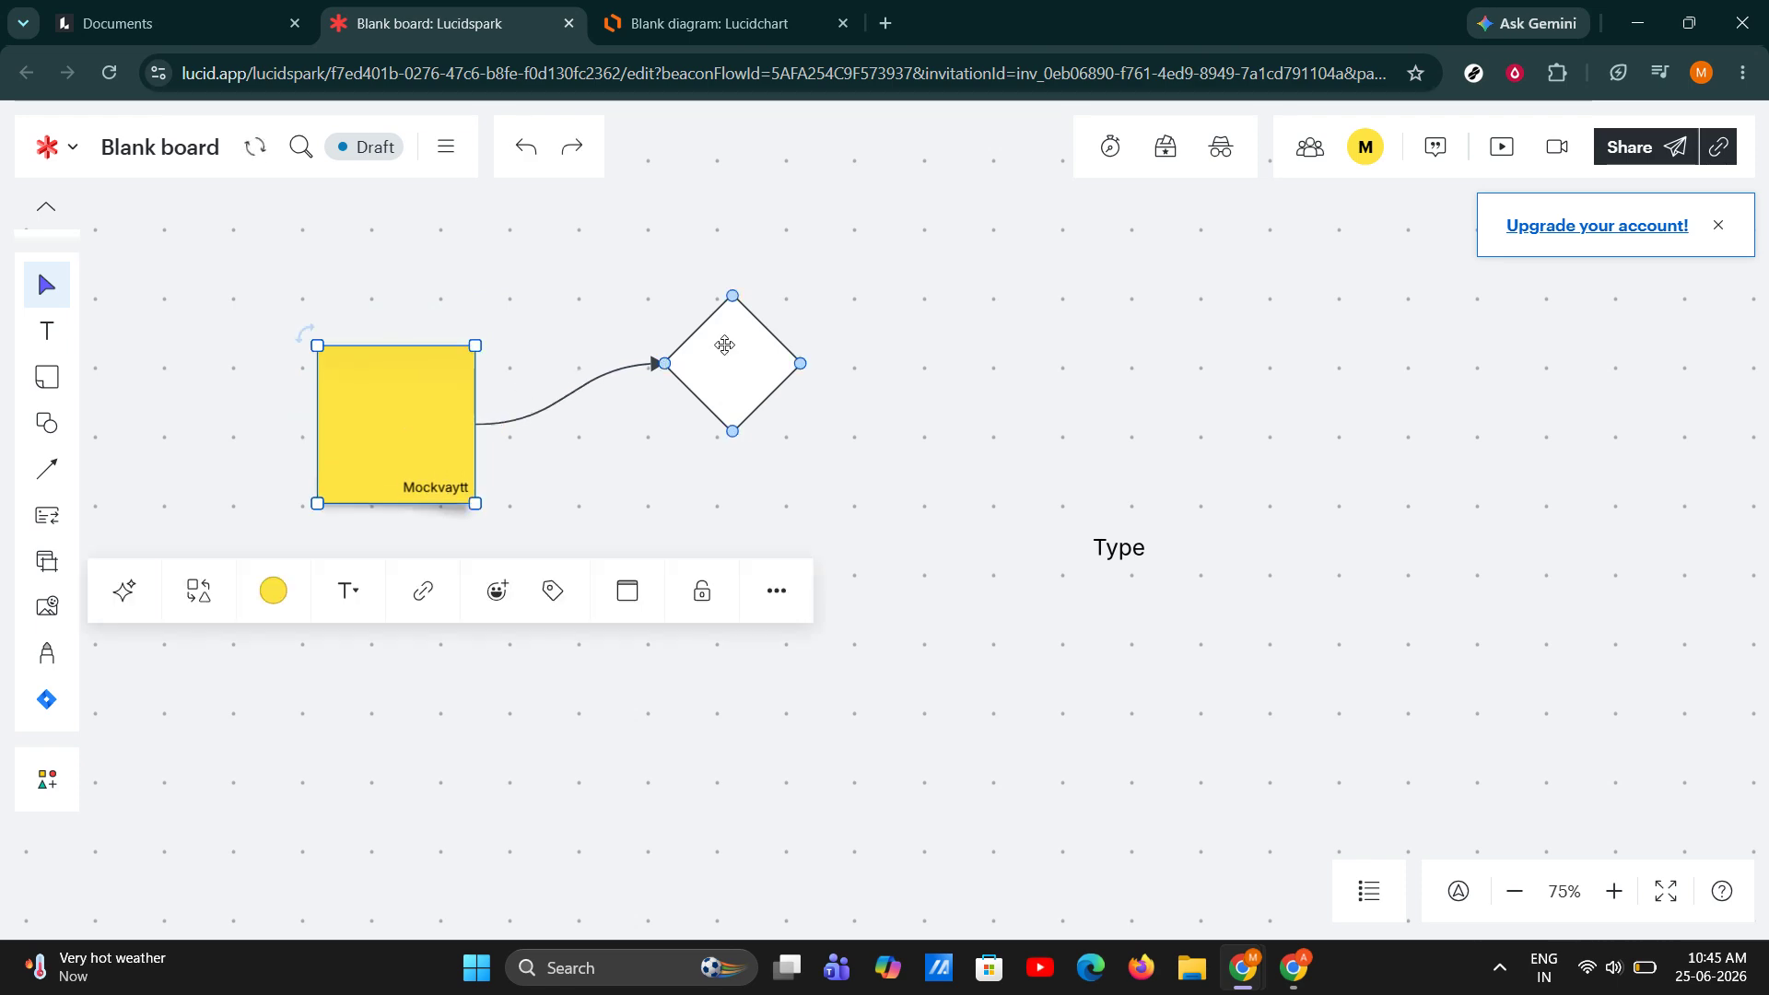
{"action": "left_click_drag", "start_coordinate": [722, 356], "coordinate": [745, 410]}
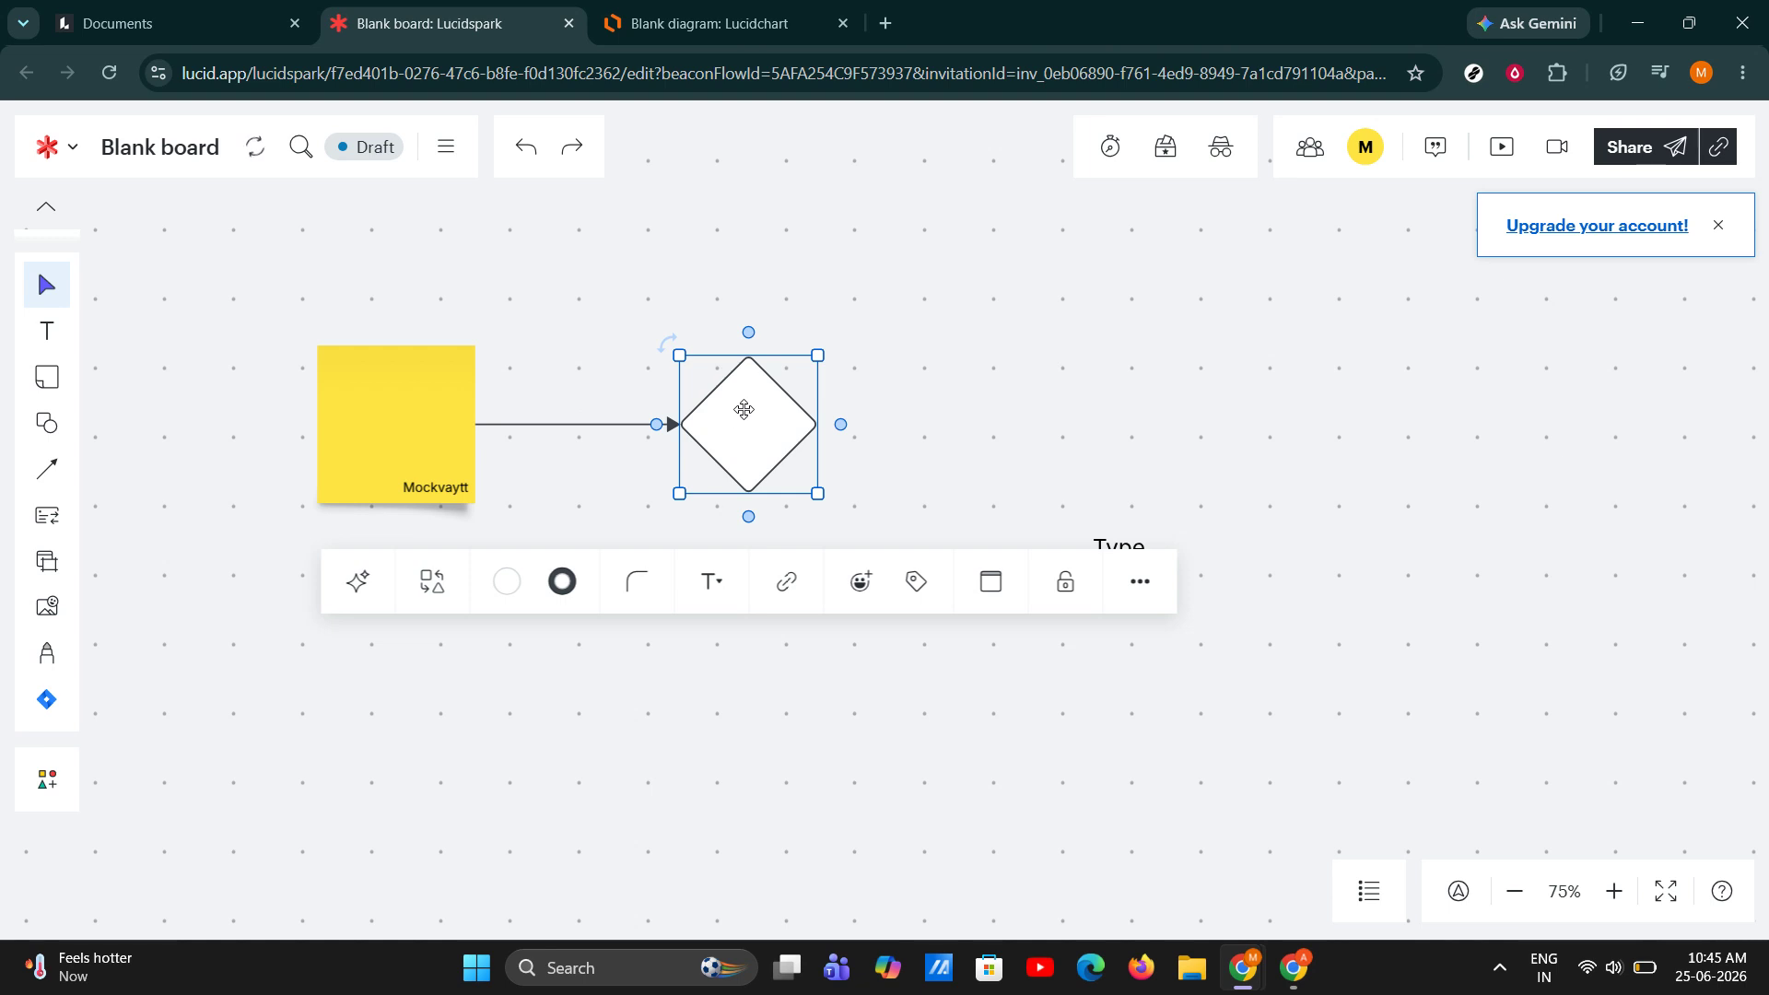
{"action": "left_click", "coordinate": [655, 719]}
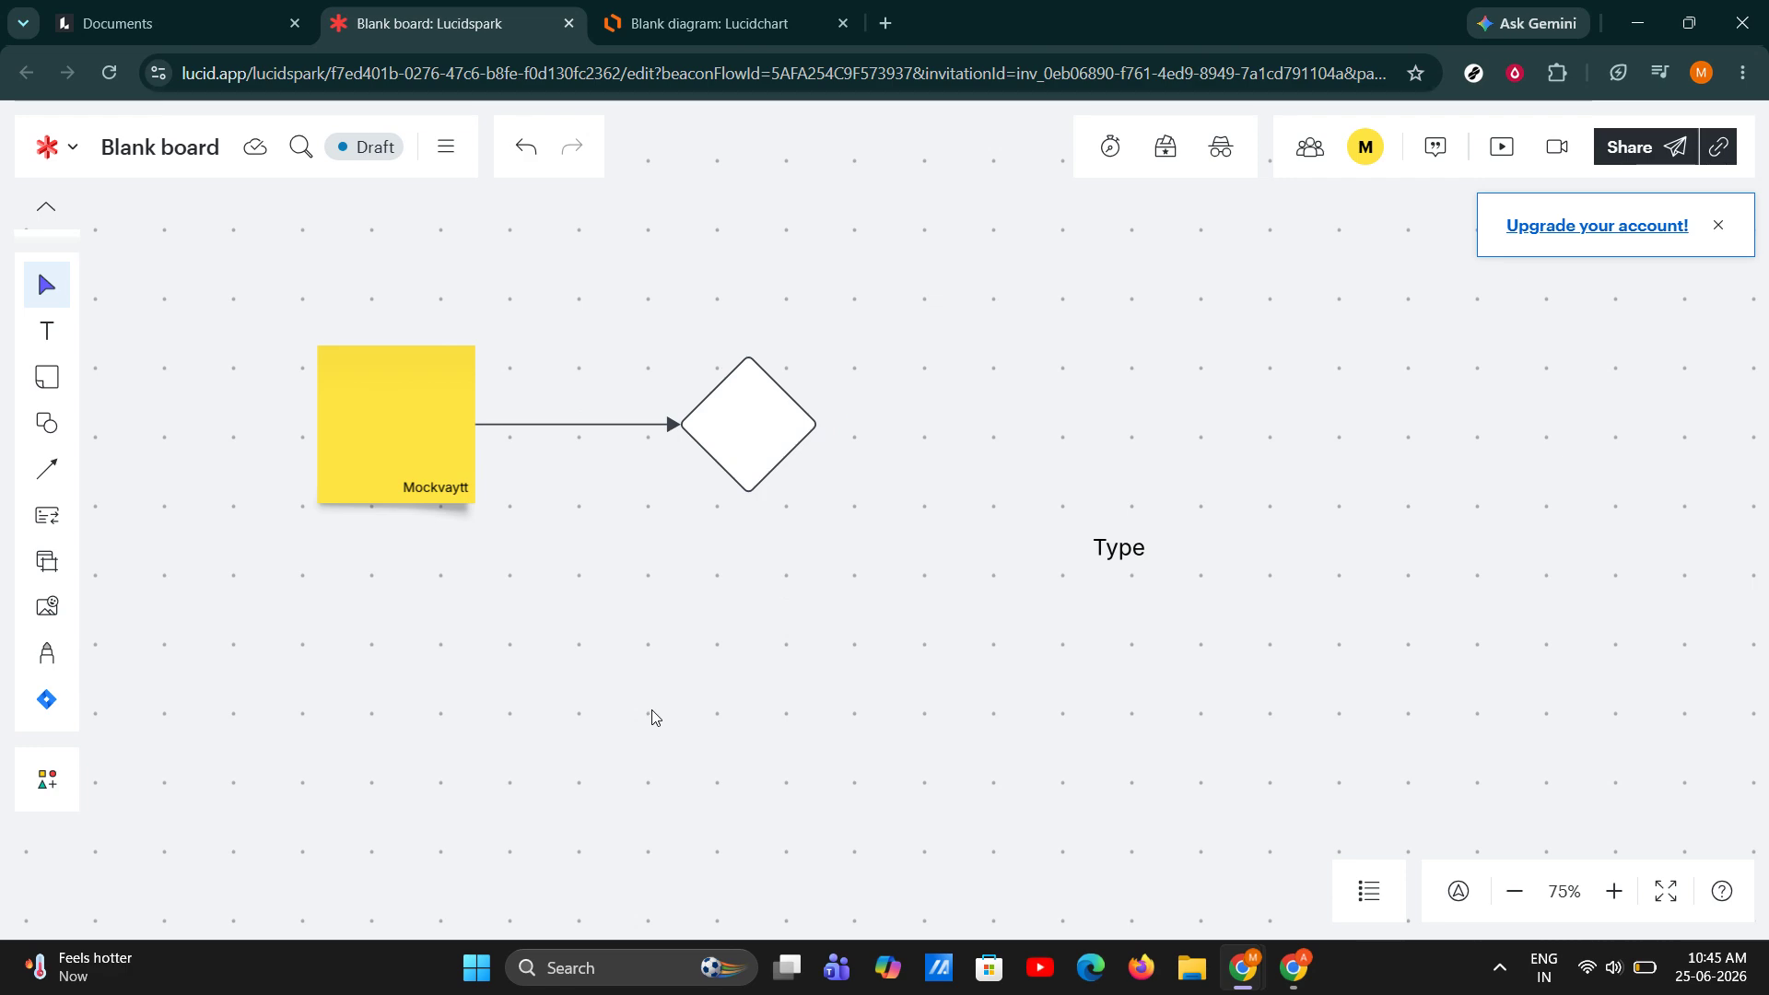
Draw a roughly square frame on the canvas just below the diamond.
{"action": "key", "text": "f"}
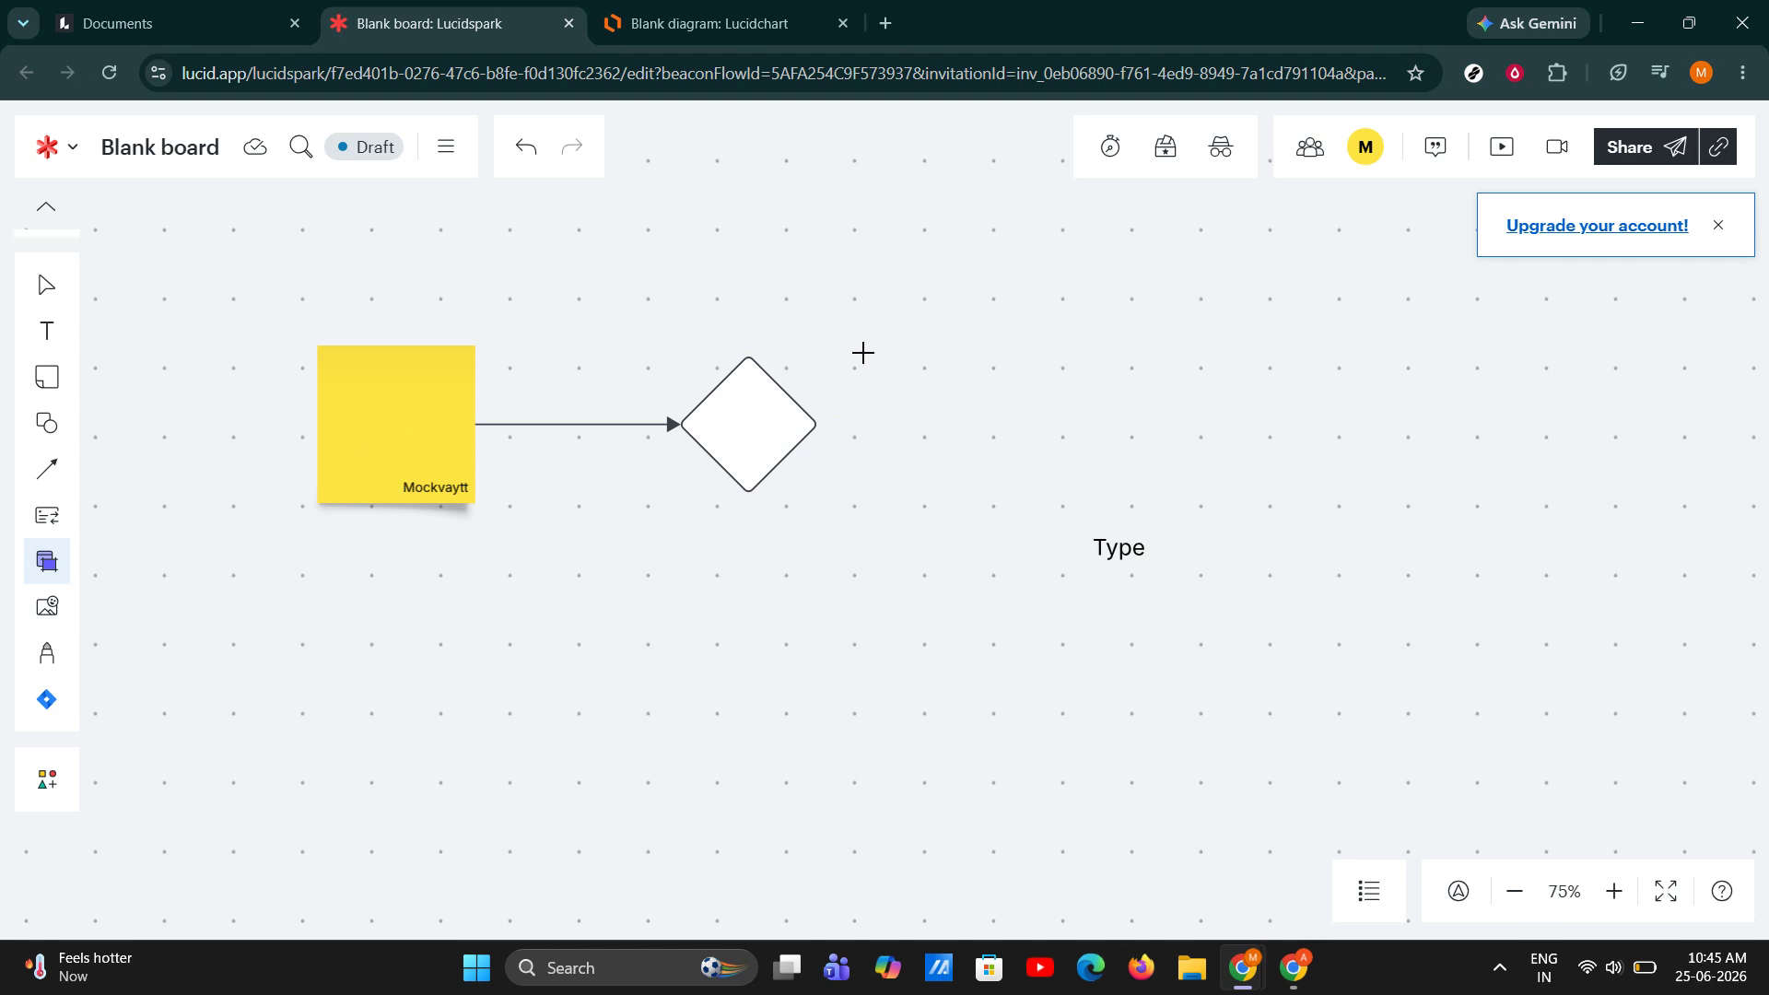
{"action": "left_click_drag", "start_coordinate": [593, 550], "coordinate": [875, 748]}
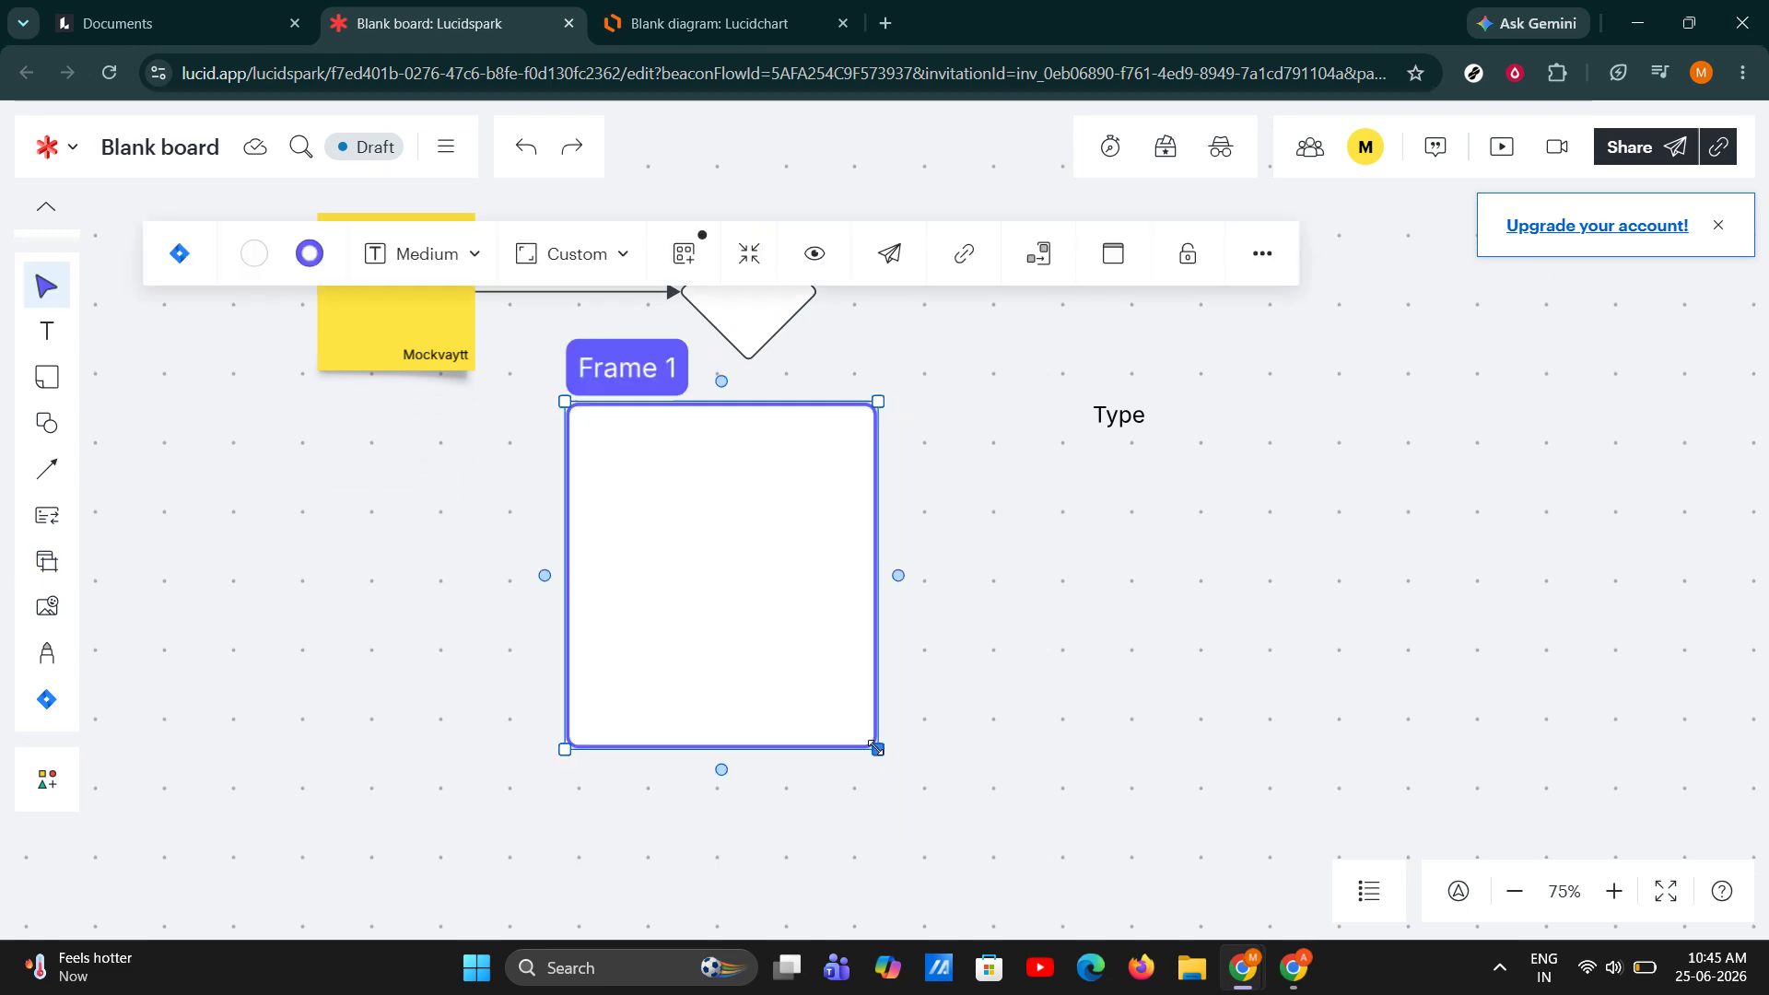
{"action": "left_click", "coordinate": [1002, 572]}
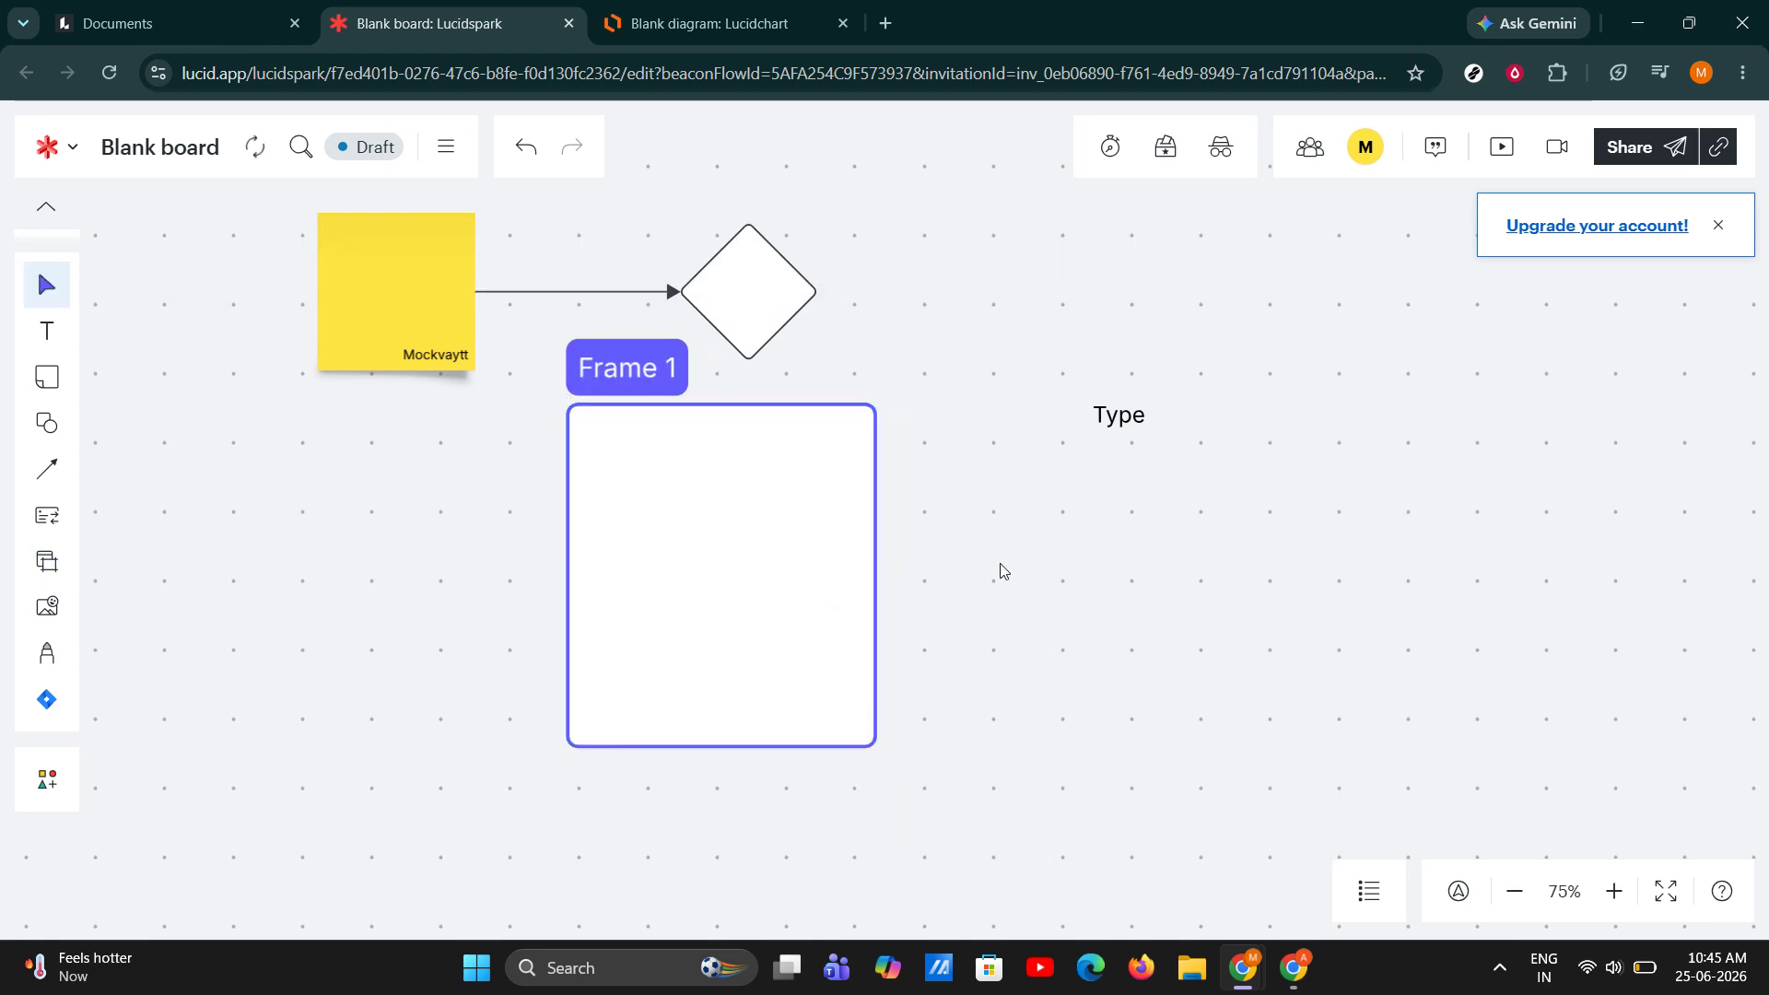
Move the yellow sticky note and its connected diamond side by side into the frame.
{"action": "left_click_drag", "start_coordinate": [441, 314], "coordinate": [710, 575]}
{"action": "left_click_drag", "start_coordinate": [730, 290], "coordinate": [794, 543]}
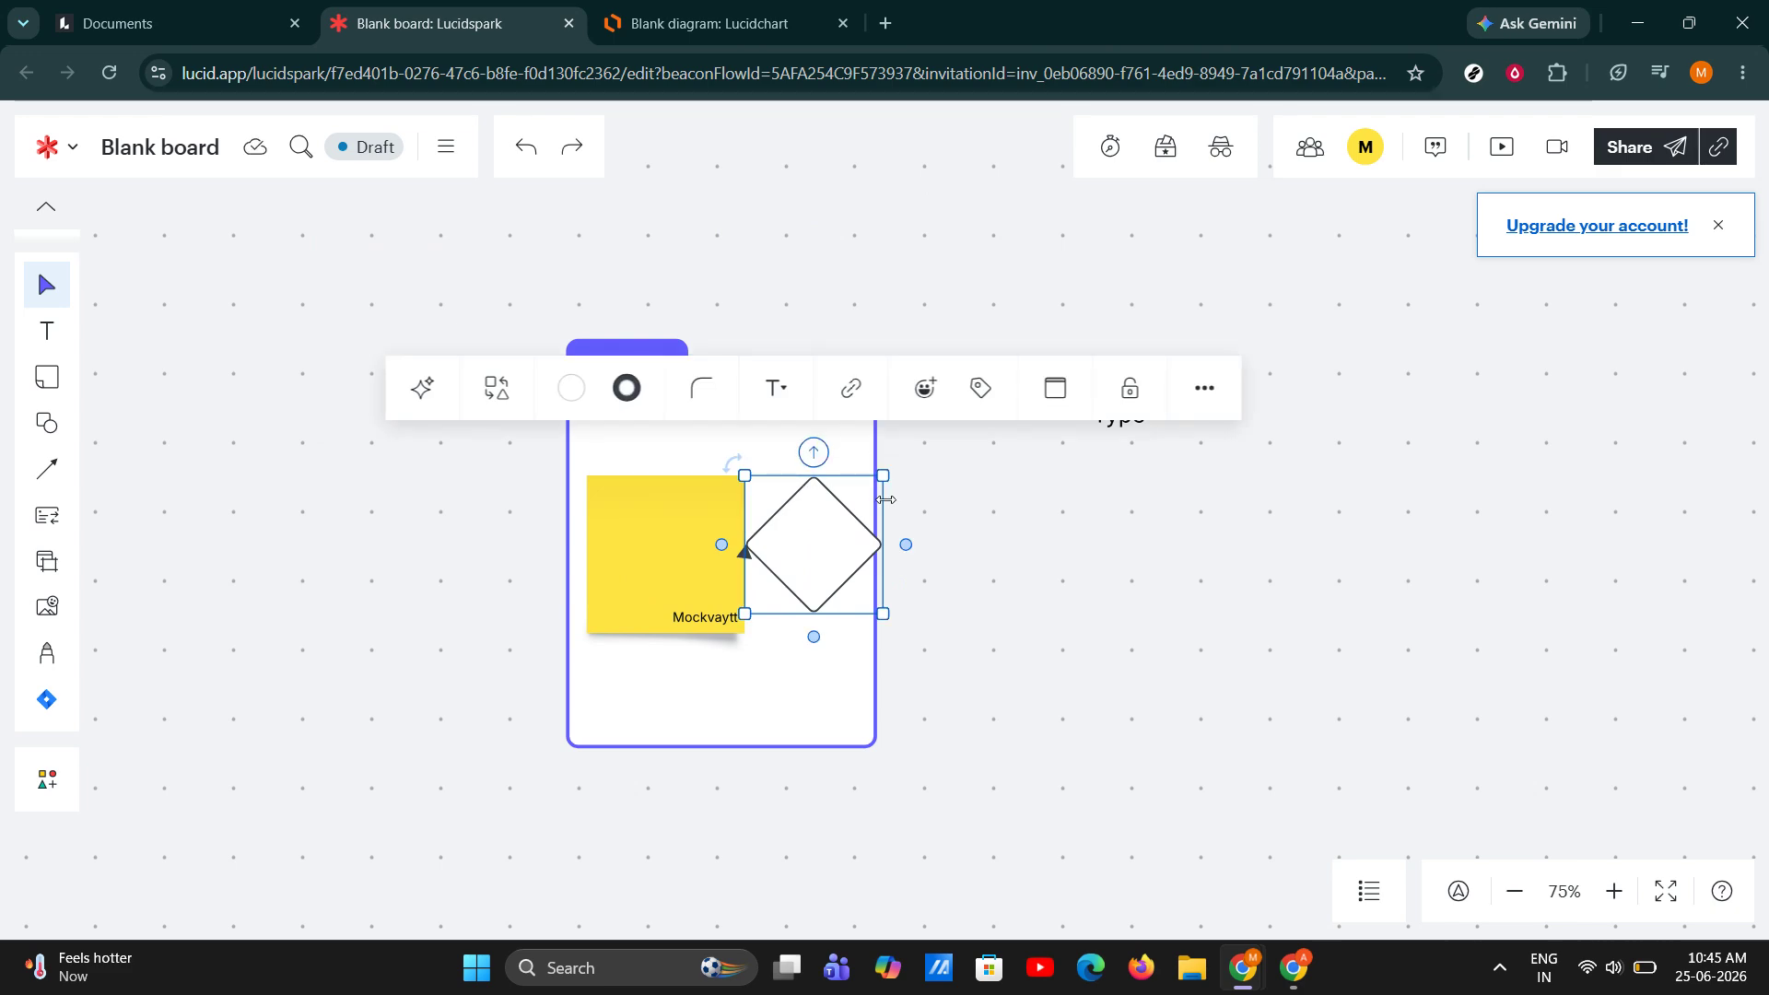
{"action": "left_click", "coordinate": [853, 446]}
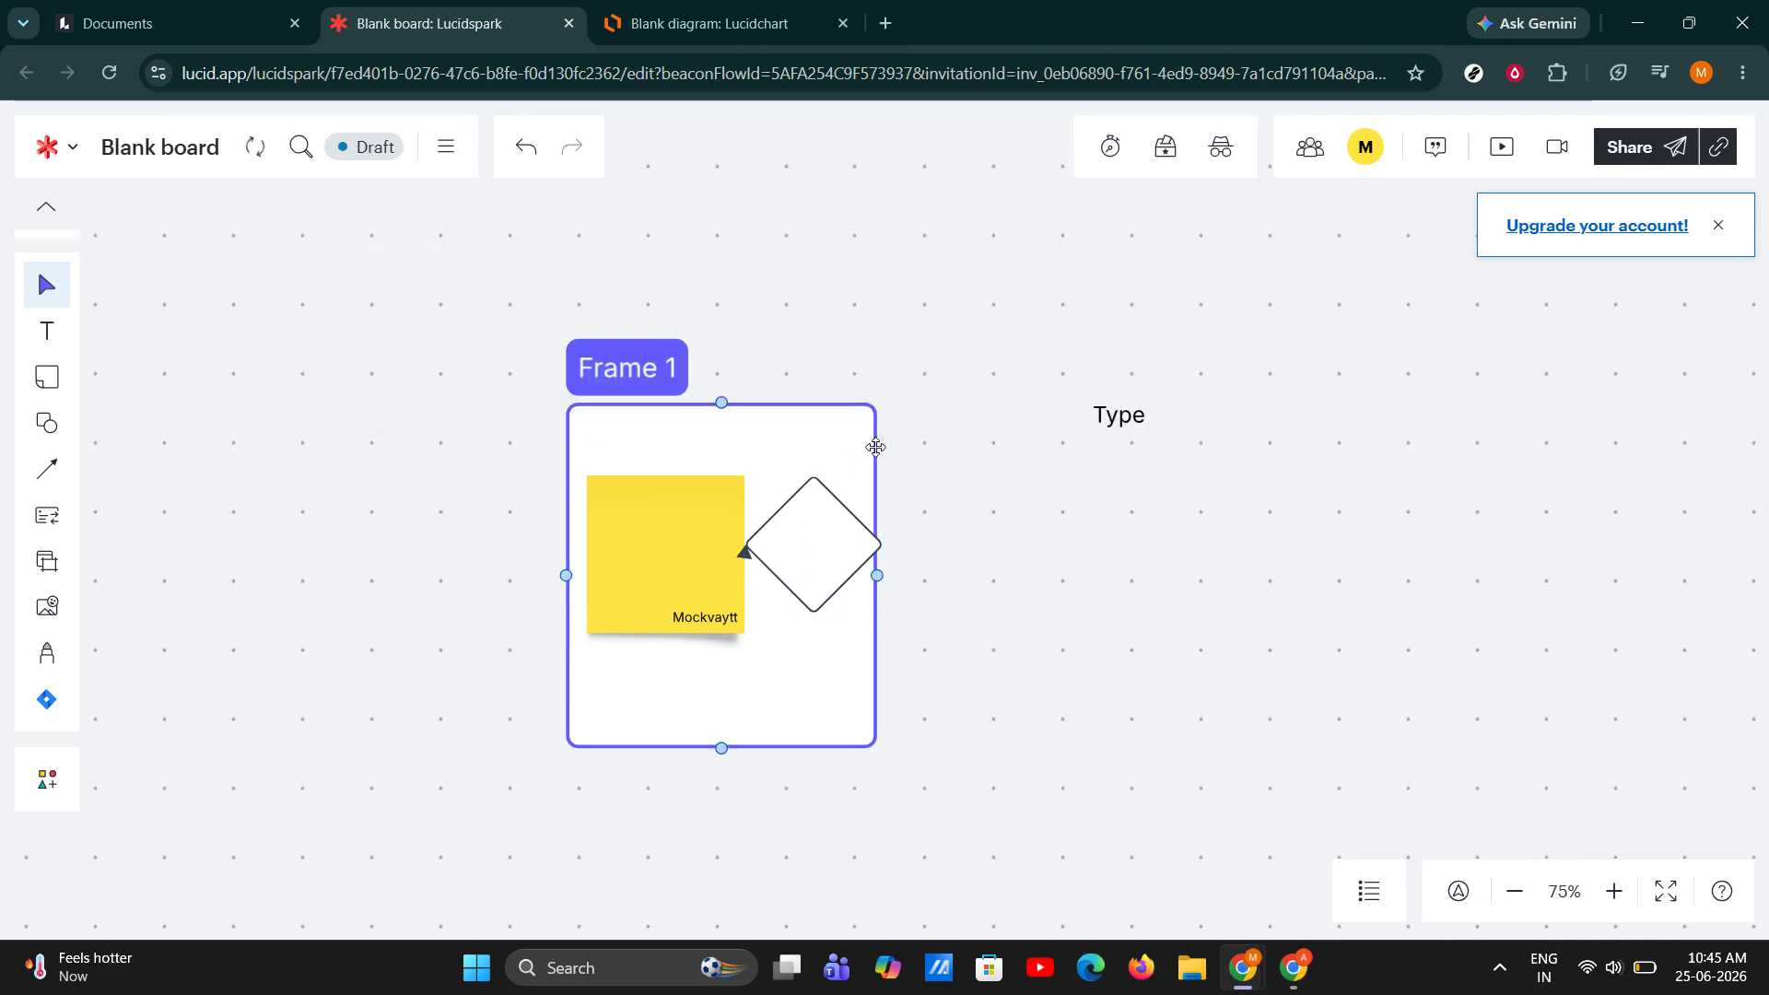
Shift the frame with its sticky note slightly right, and move the diamond out of the frame to below the "Type" text.
{"action": "left_click_drag", "start_coordinate": [860, 430], "coordinate": [921, 435]}
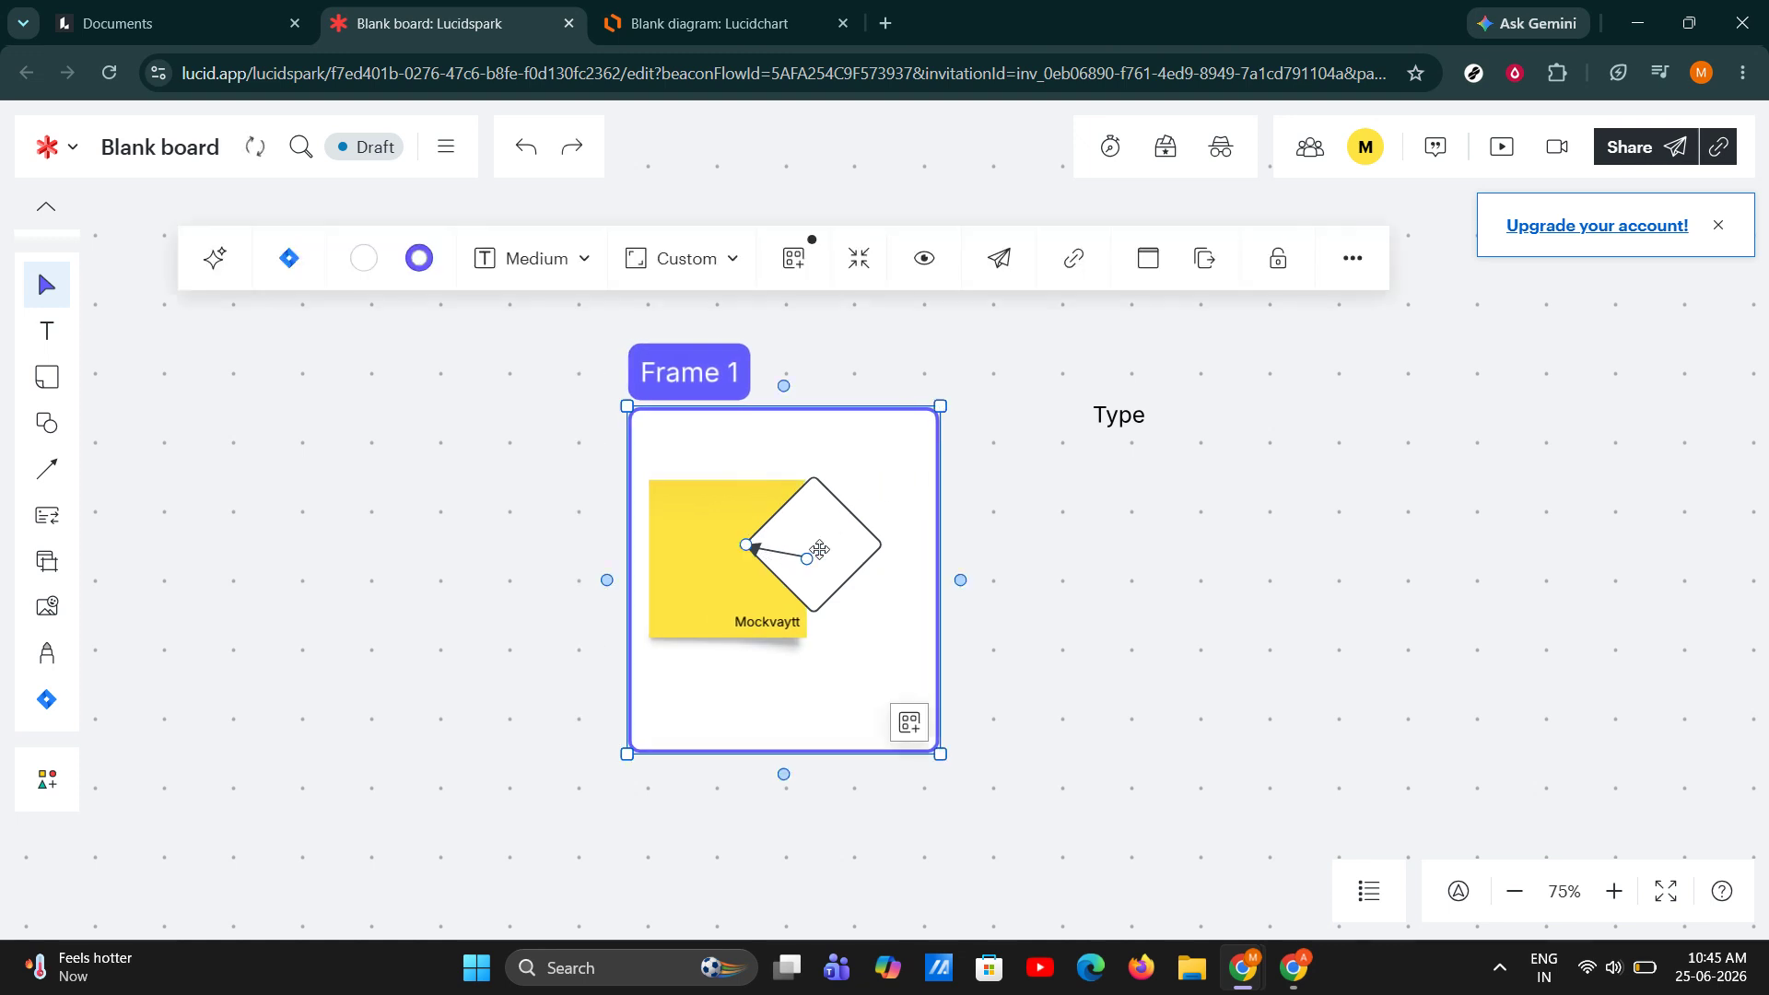
{"action": "left_click_drag", "start_coordinate": [814, 549], "coordinate": [1125, 561]}
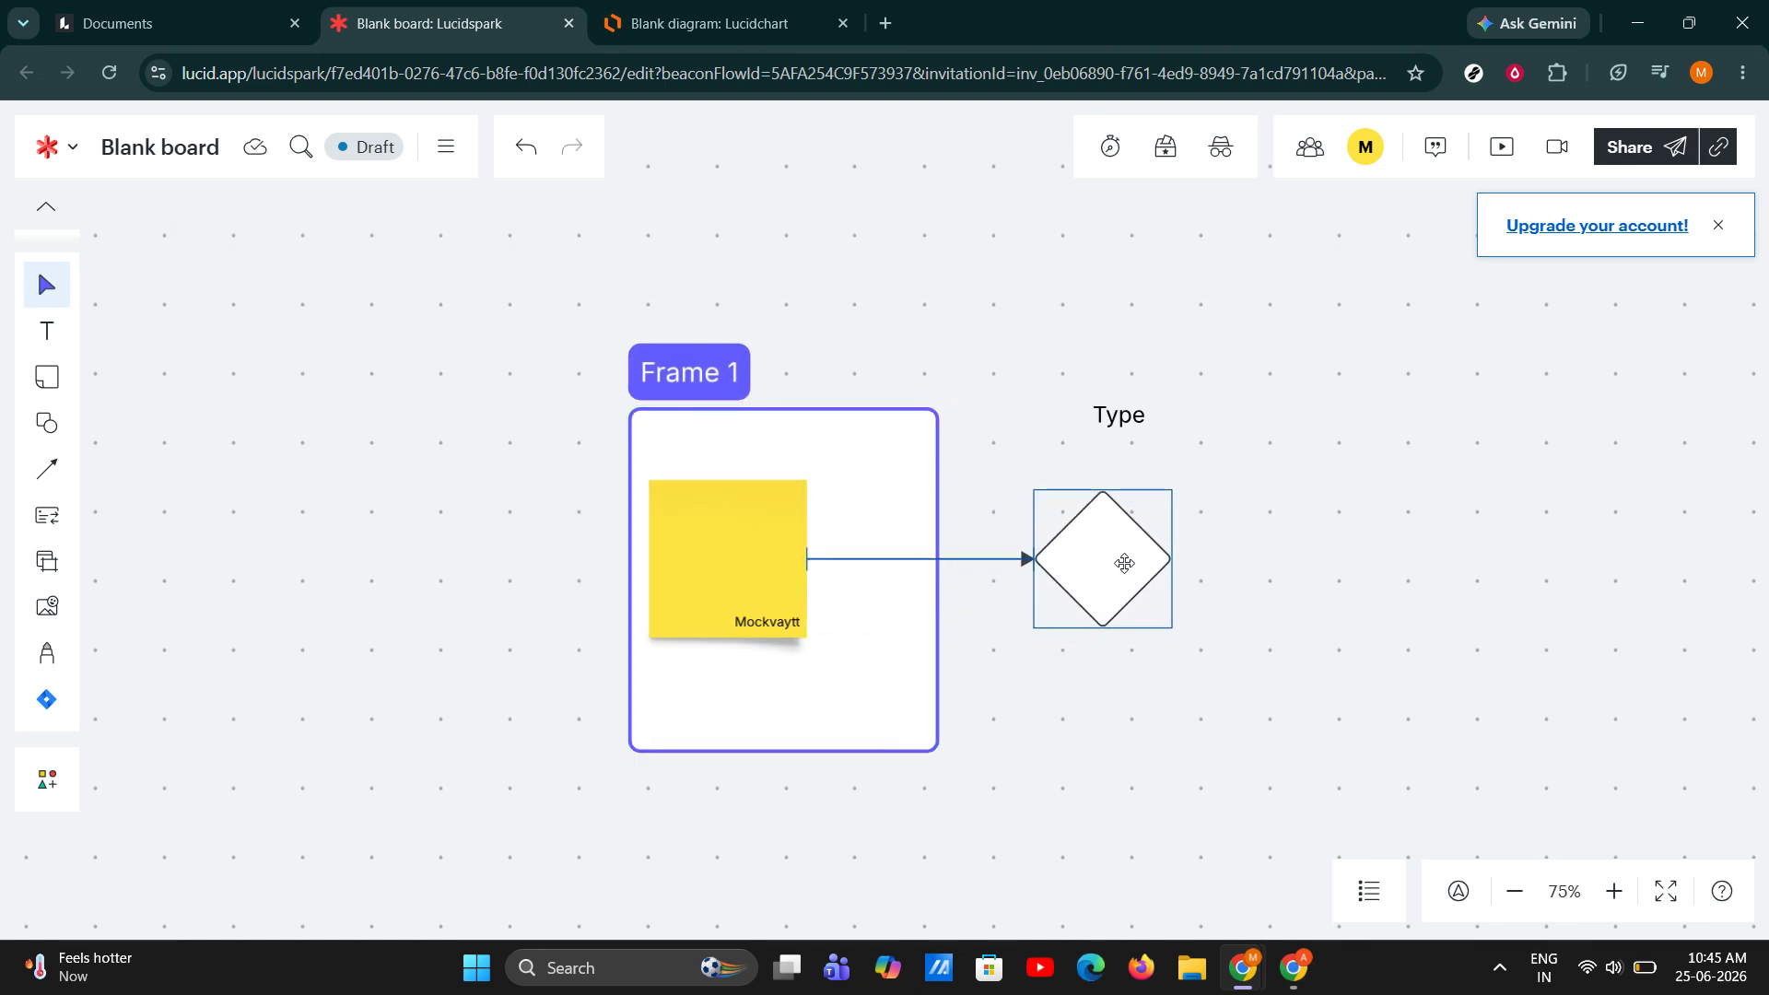
{"action": "left_click", "coordinate": [966, 265]}
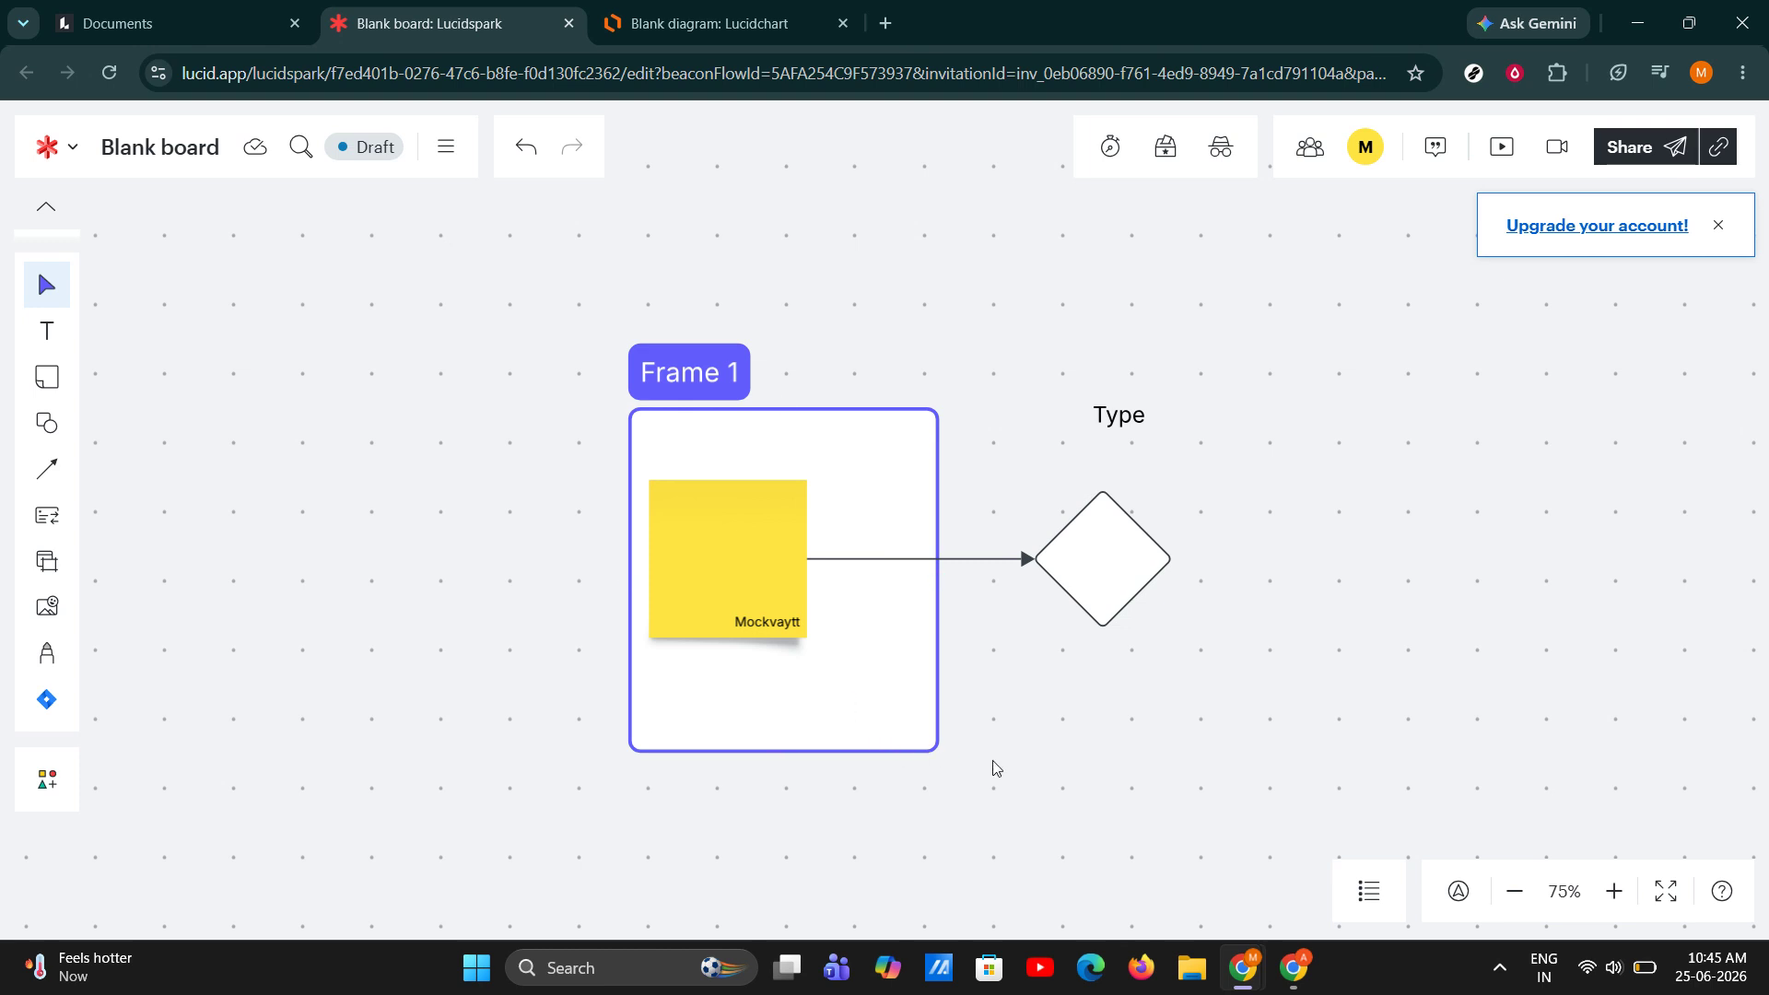
Move the sticky note up within the frame and raise the diamond level with it, just below the "Type" text.
{"action": "left_click_drag", "start_coordinate": [770, 568], "coordinate": [728, 522]}
{"action": "left_click_drag", "start_coordinate": [1115, 566], "coordinate": [1119, 527]}
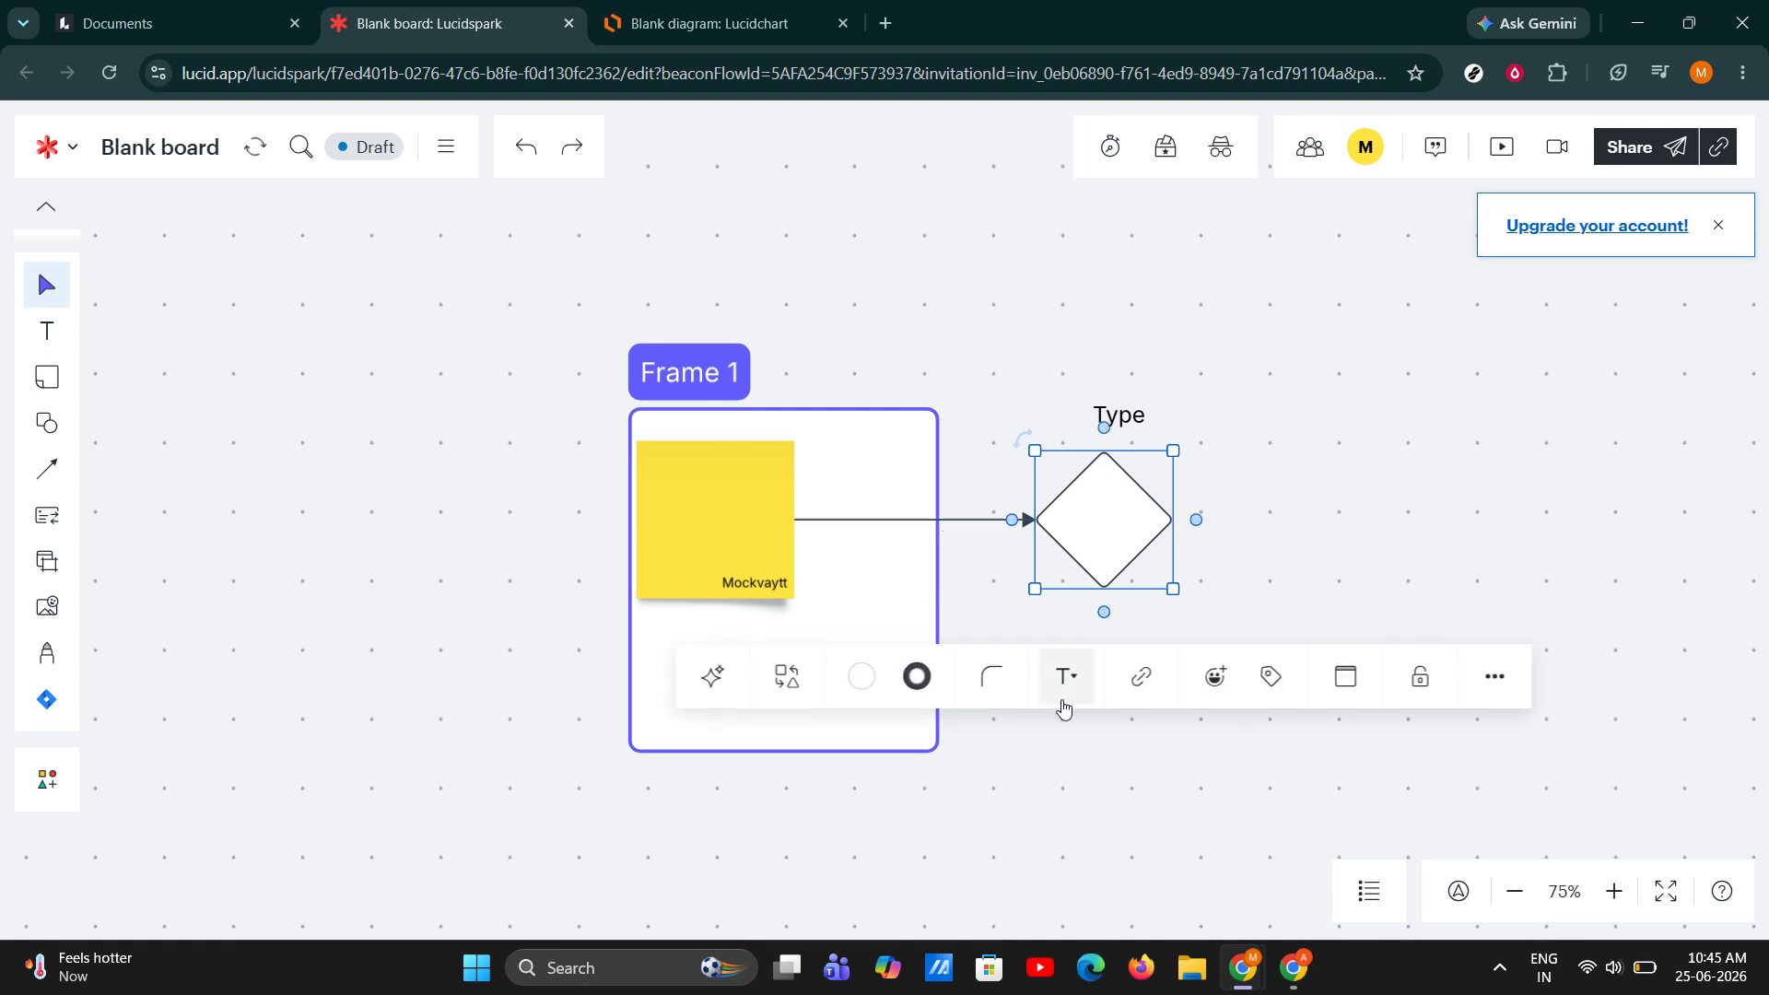
{"action": "left_click", "coordinate": [933, 370]}
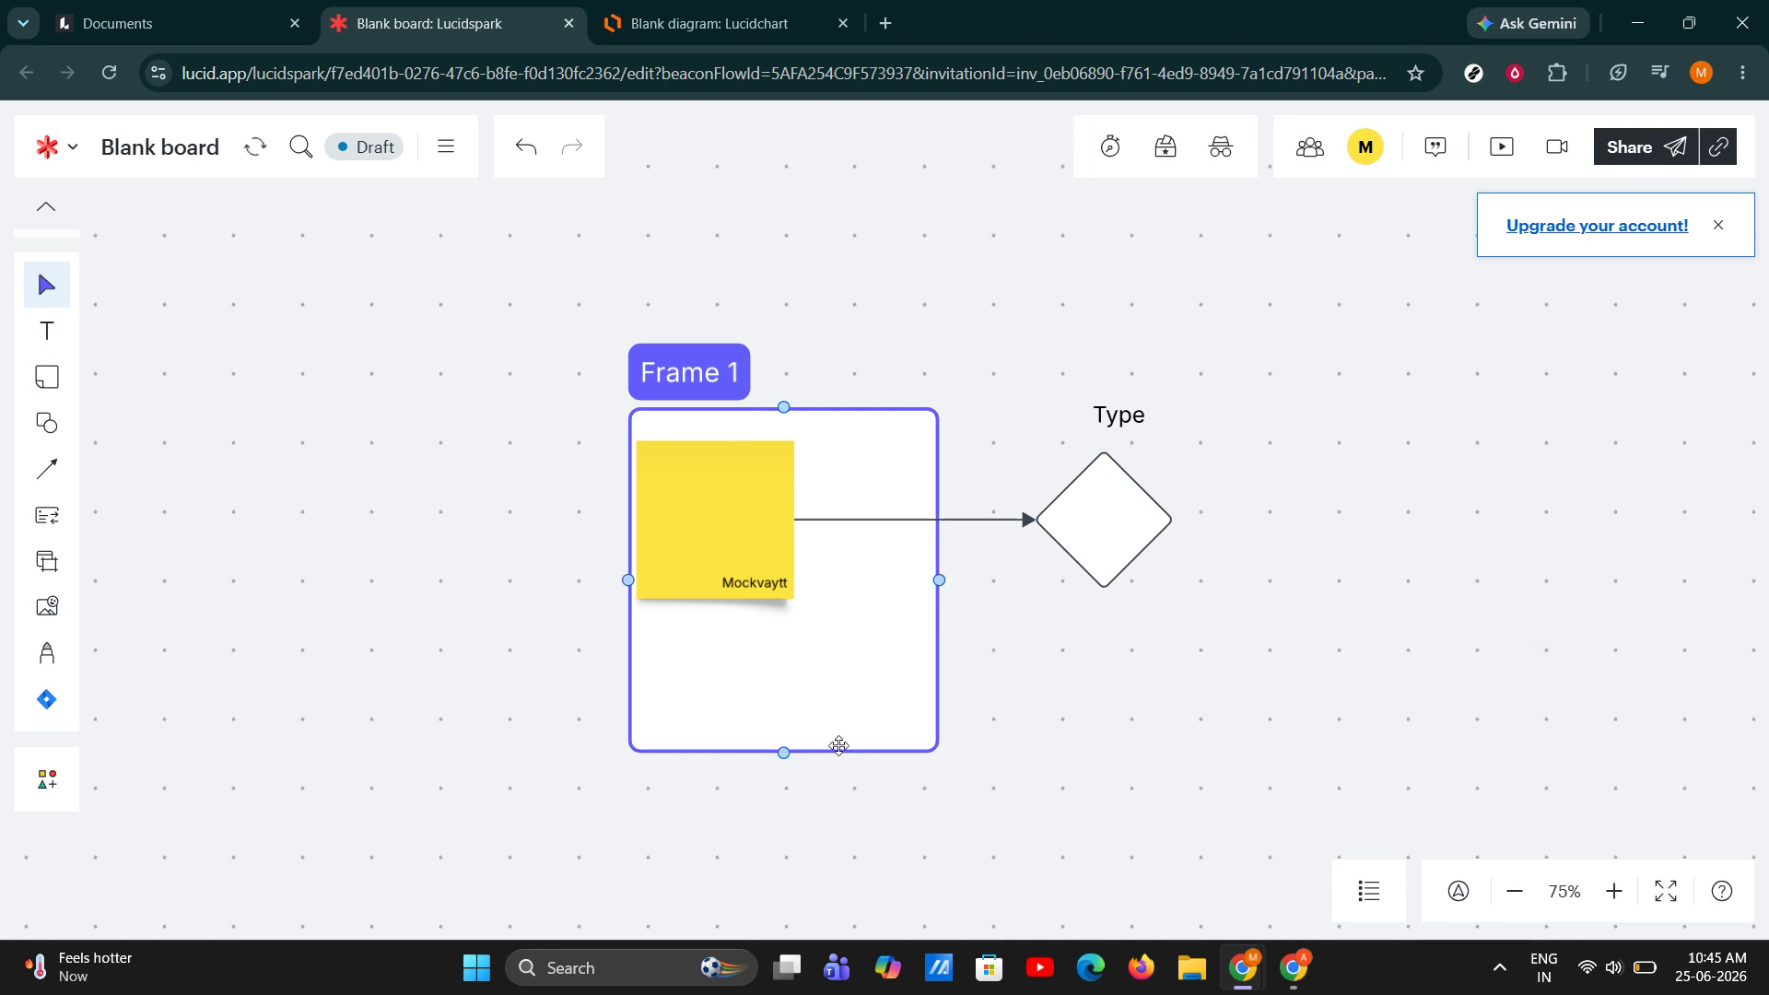
Duplicate the diamond twice, placing the two copies in a row to its right.
{"action": "left_click", "coordinate": [1121, 531]}
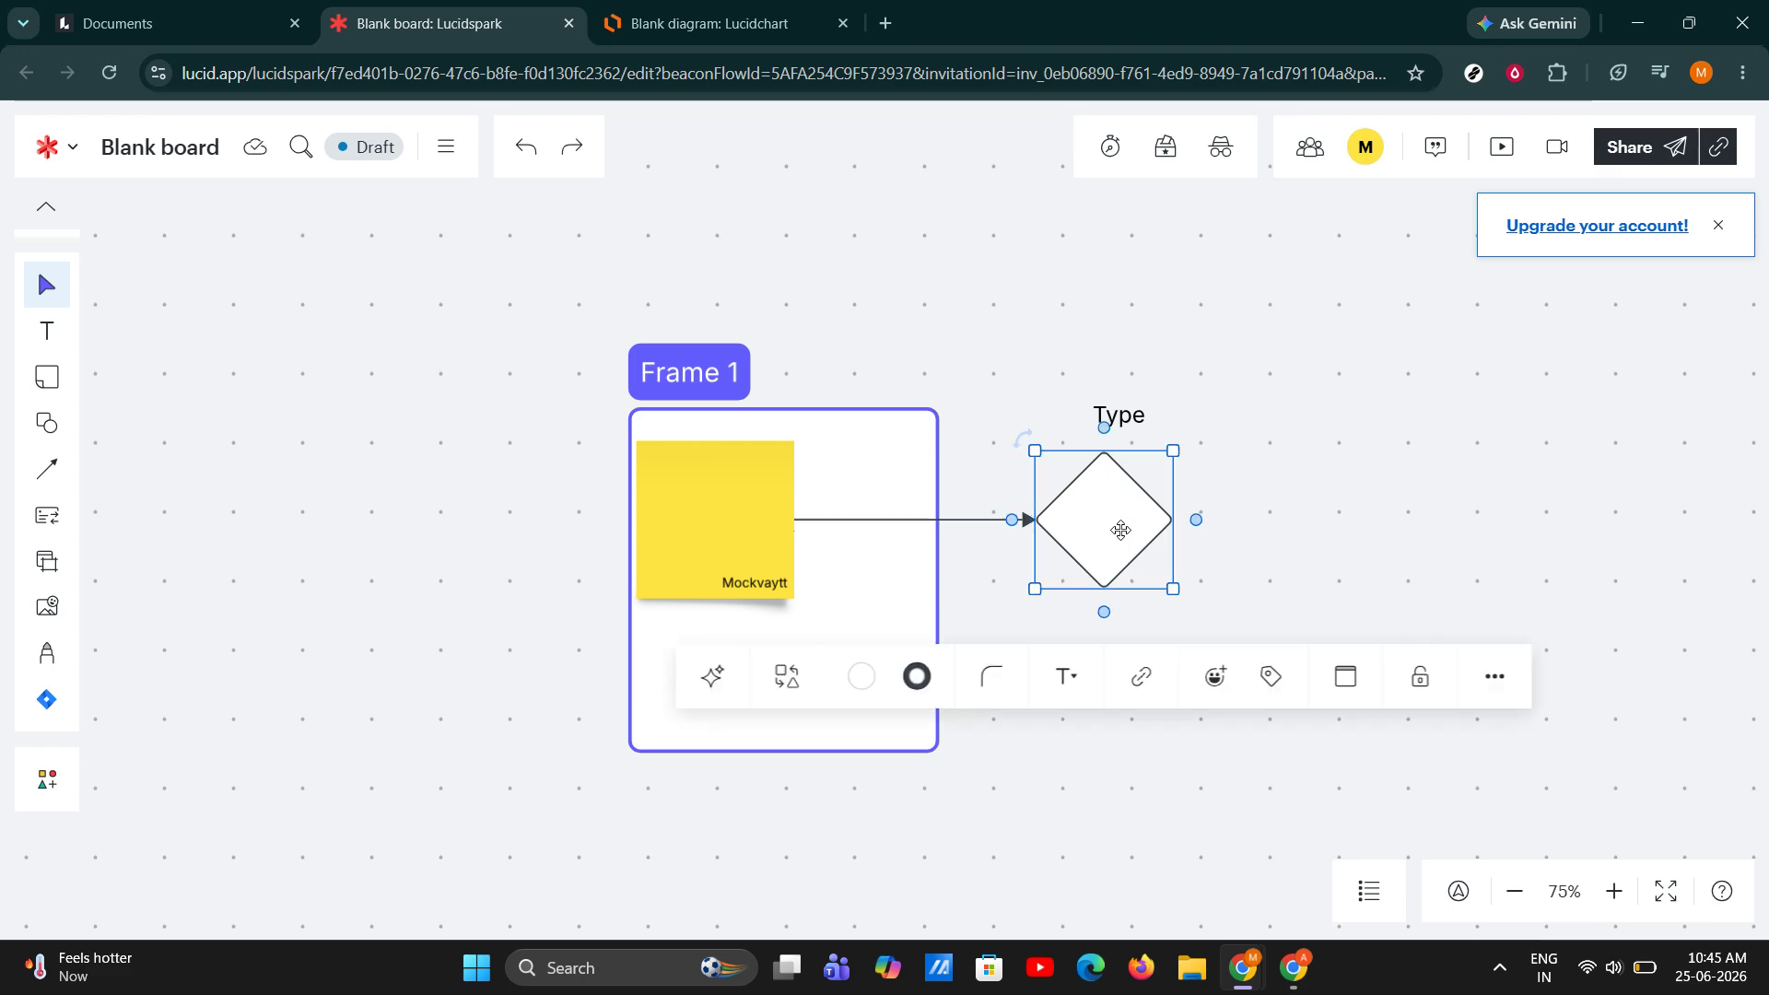
{"action": "left_click_drag", "start_coordinate": [1121, 531], "coordinate": [1516, 516]}
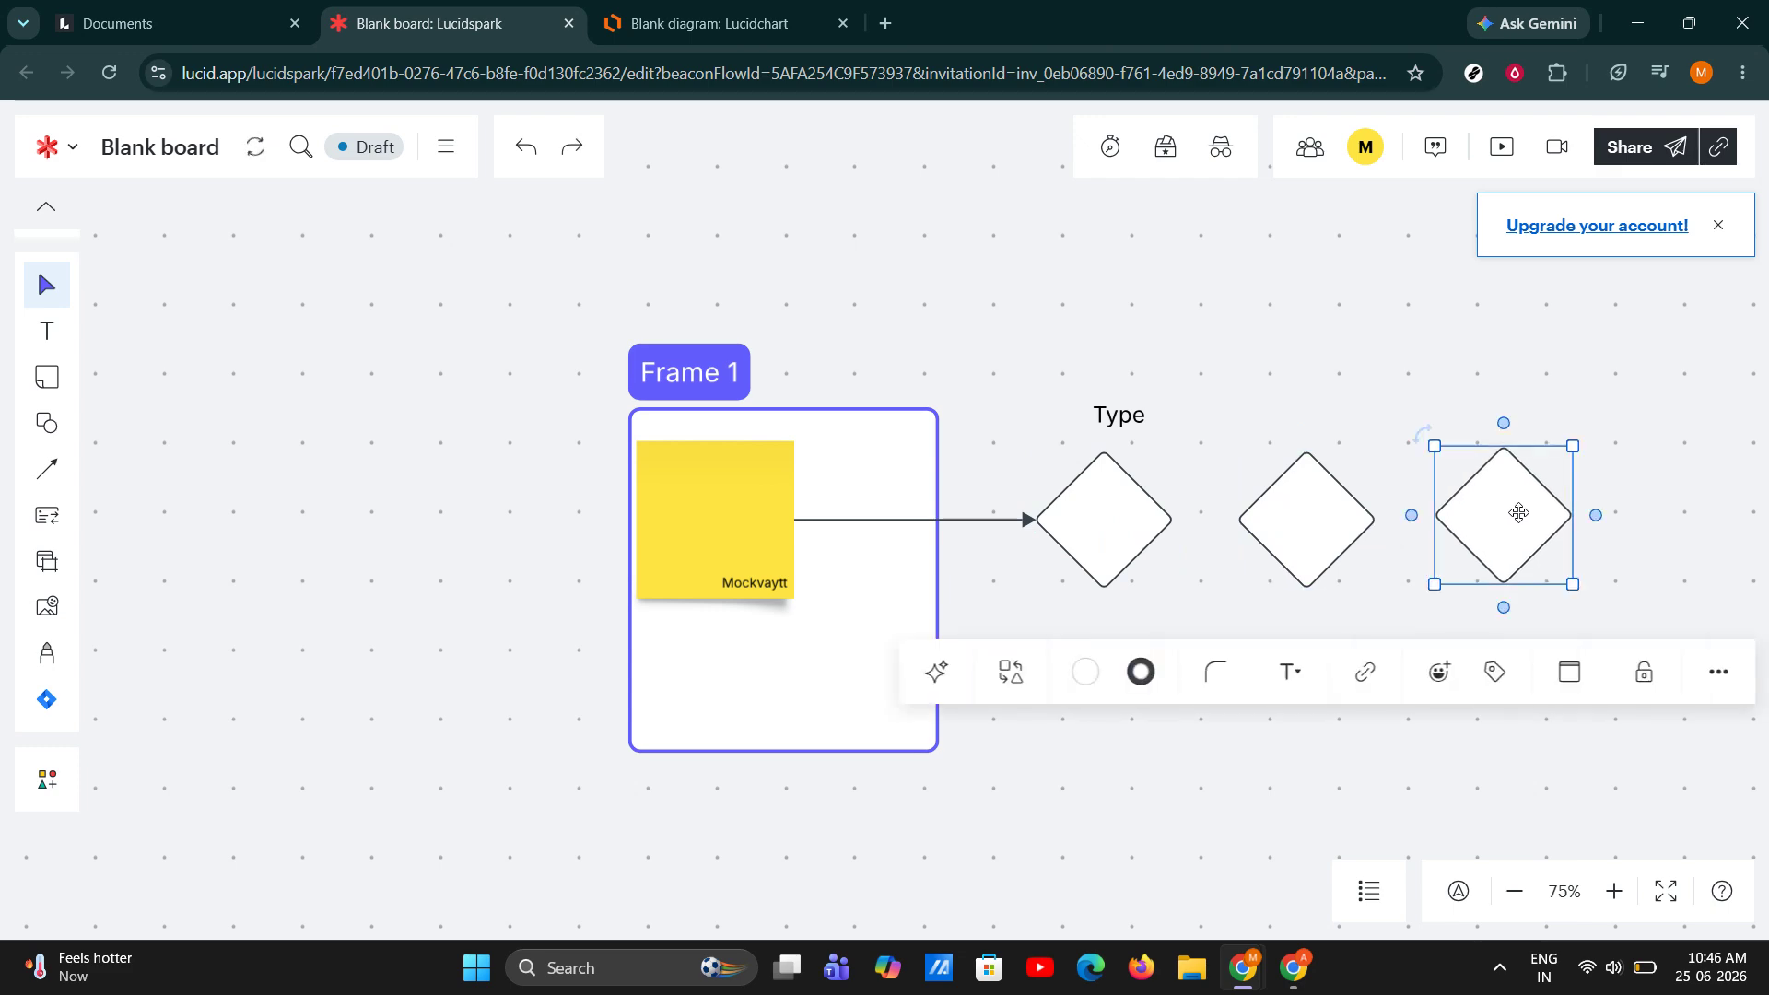
{"action": "left_click", "coordinate": [1352, 373]}
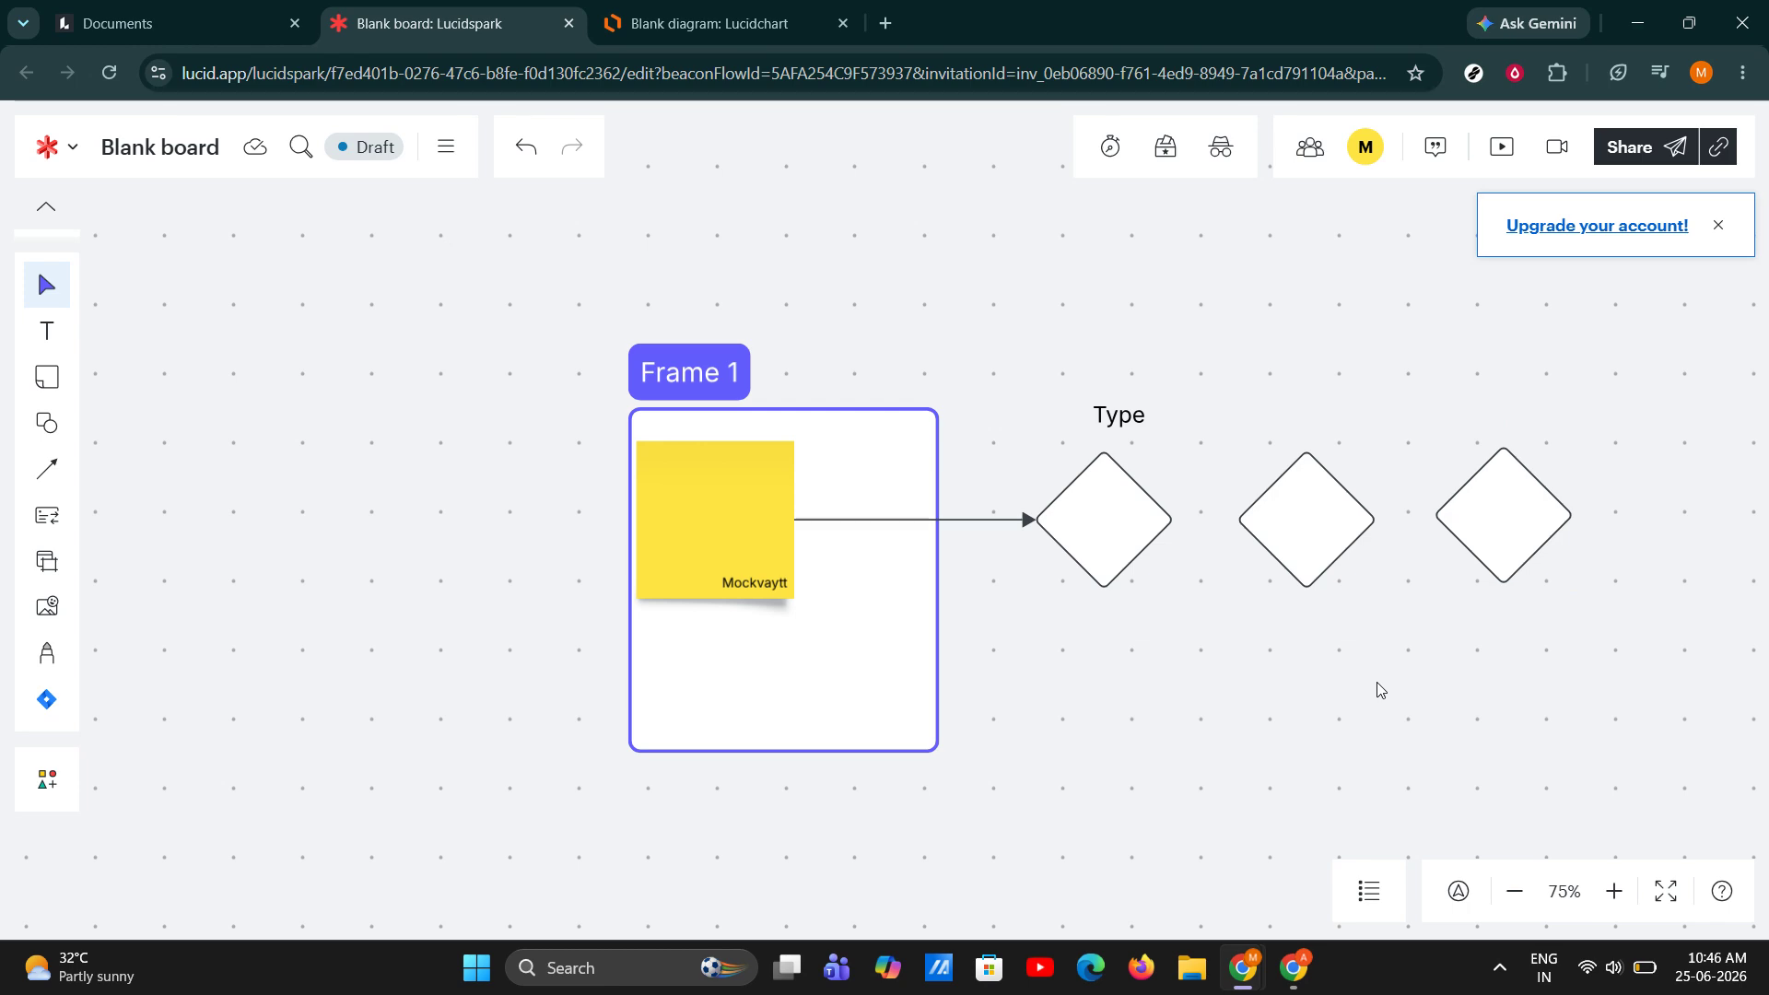
Open the board's sharing settings and examine the permission levels available for individual access.
{"action": "left_click", "coordinate": [1654, 158]}
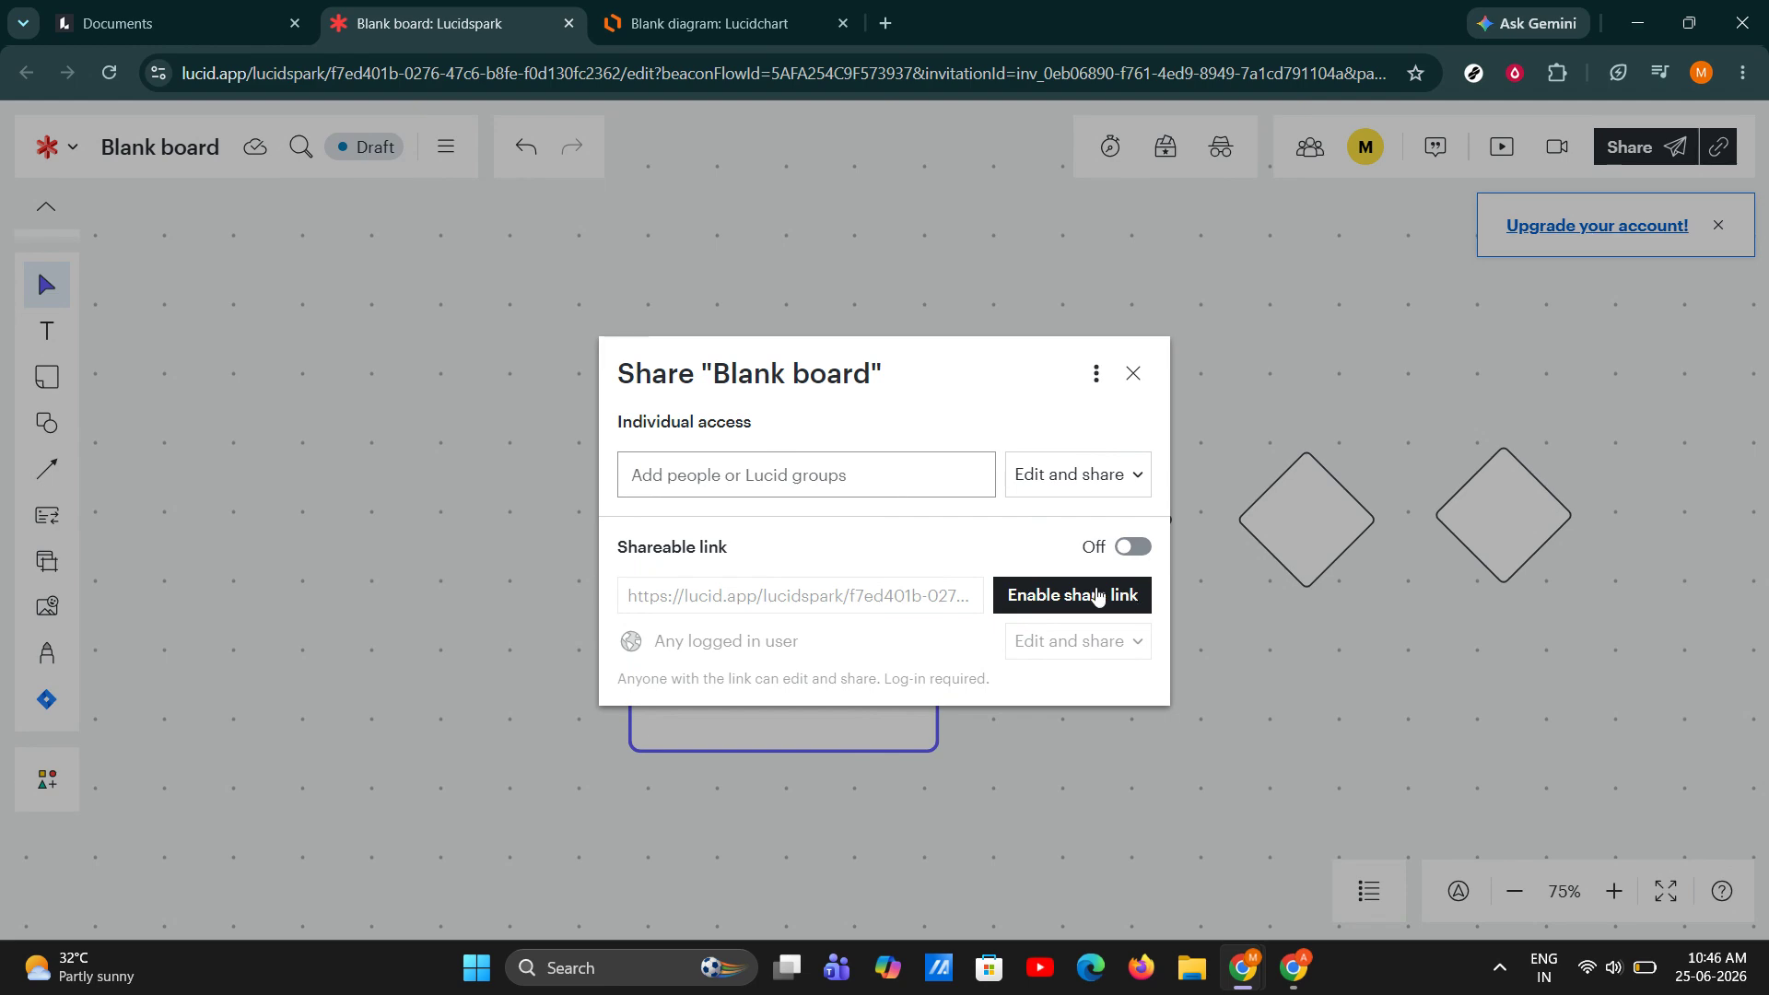
{"action": "left_click", "coordinate": [1094, 477]}
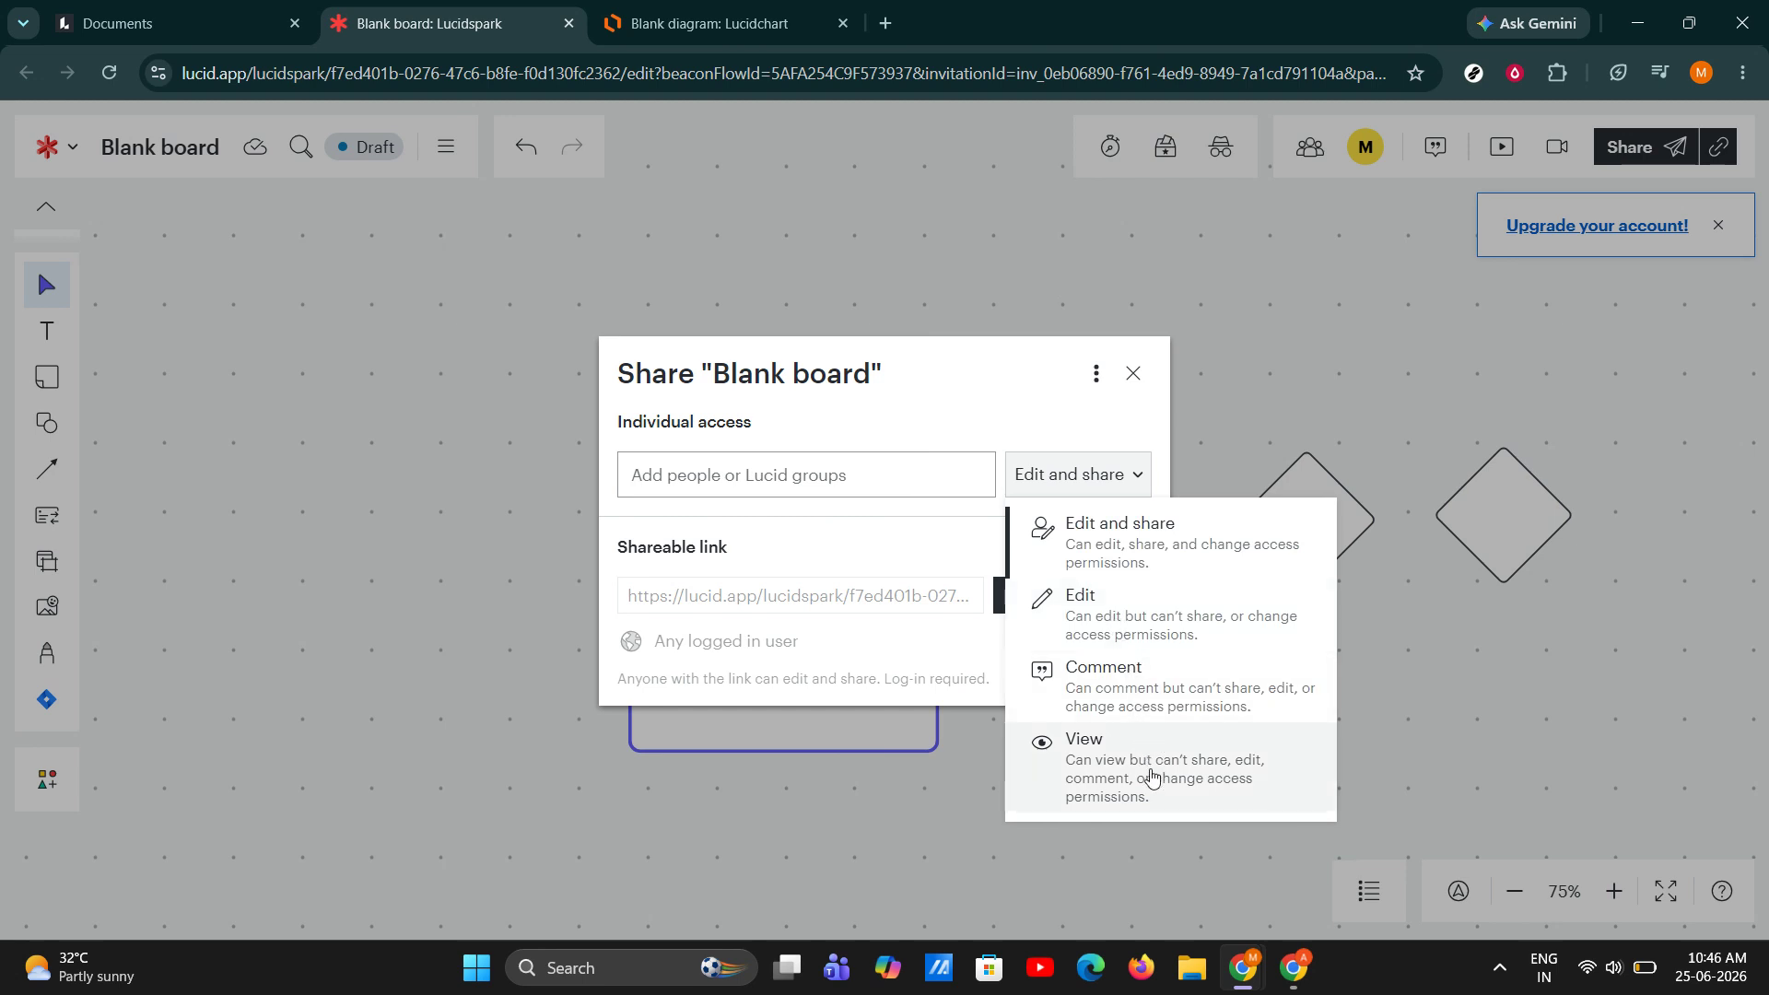
{"action": "left_click", "coordinate": [1004, 371]}
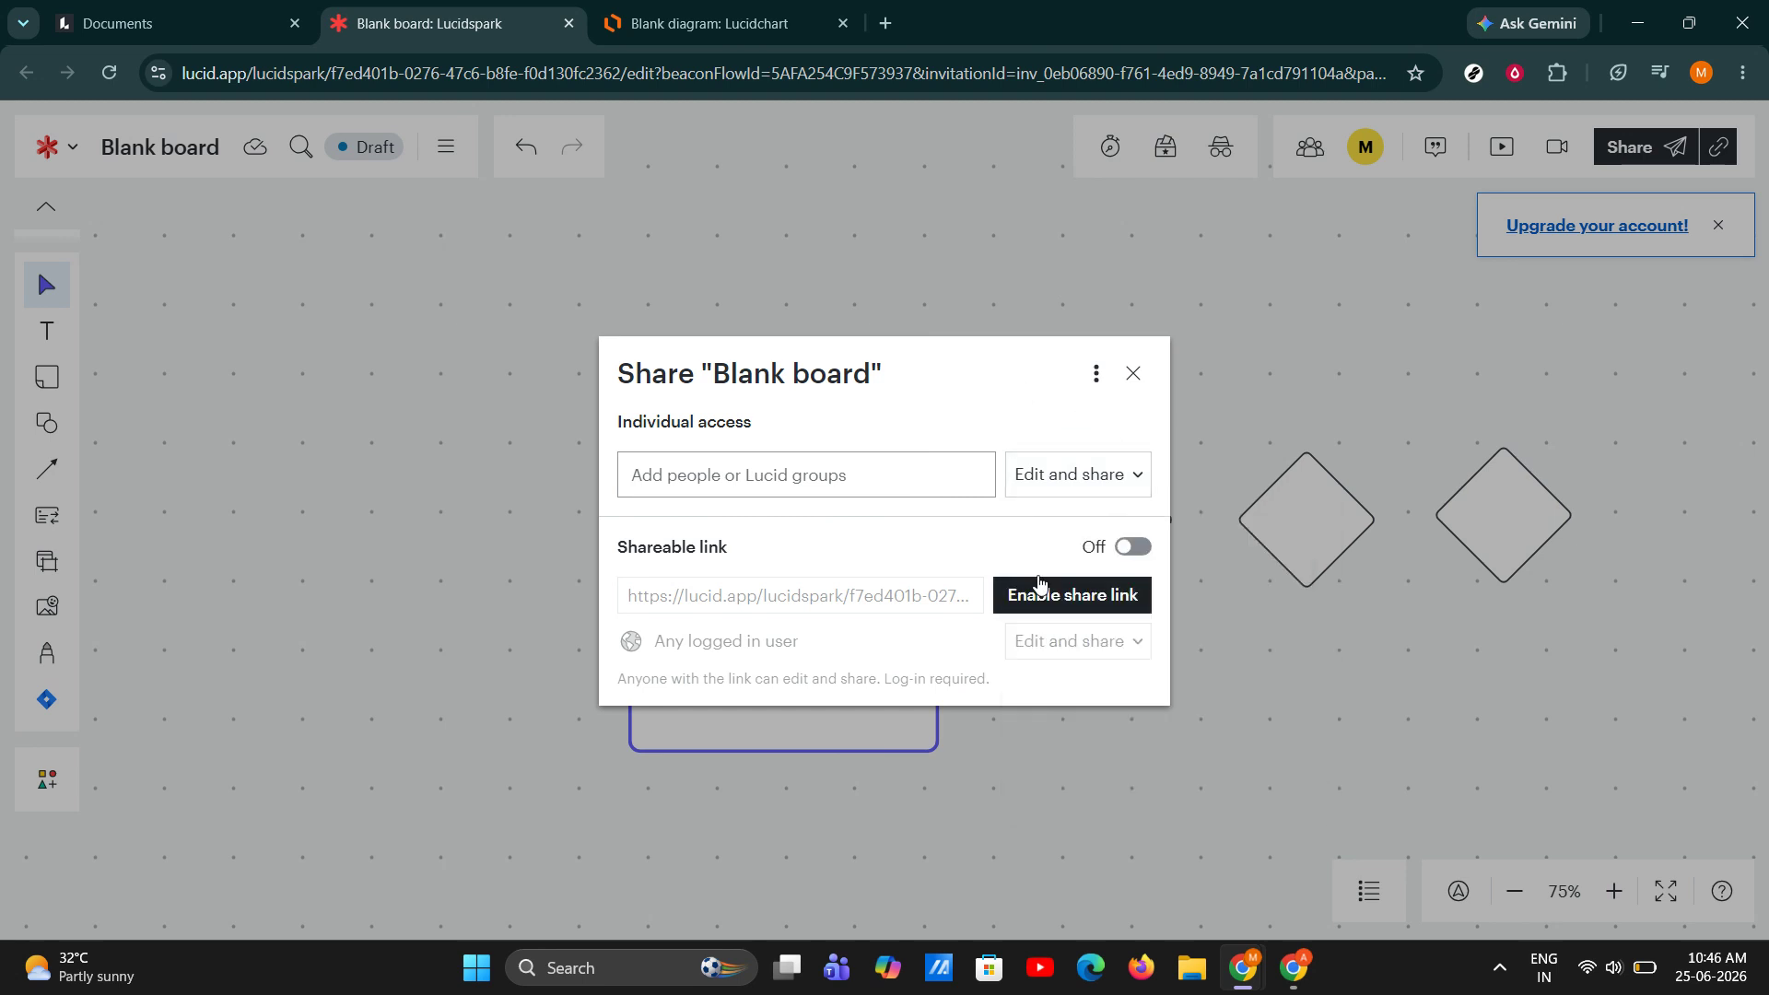
Enable and copy the board's shareable link, and look through the permission levels available for it.
{"action": "left_click", "coordinate": [1118, 545]}
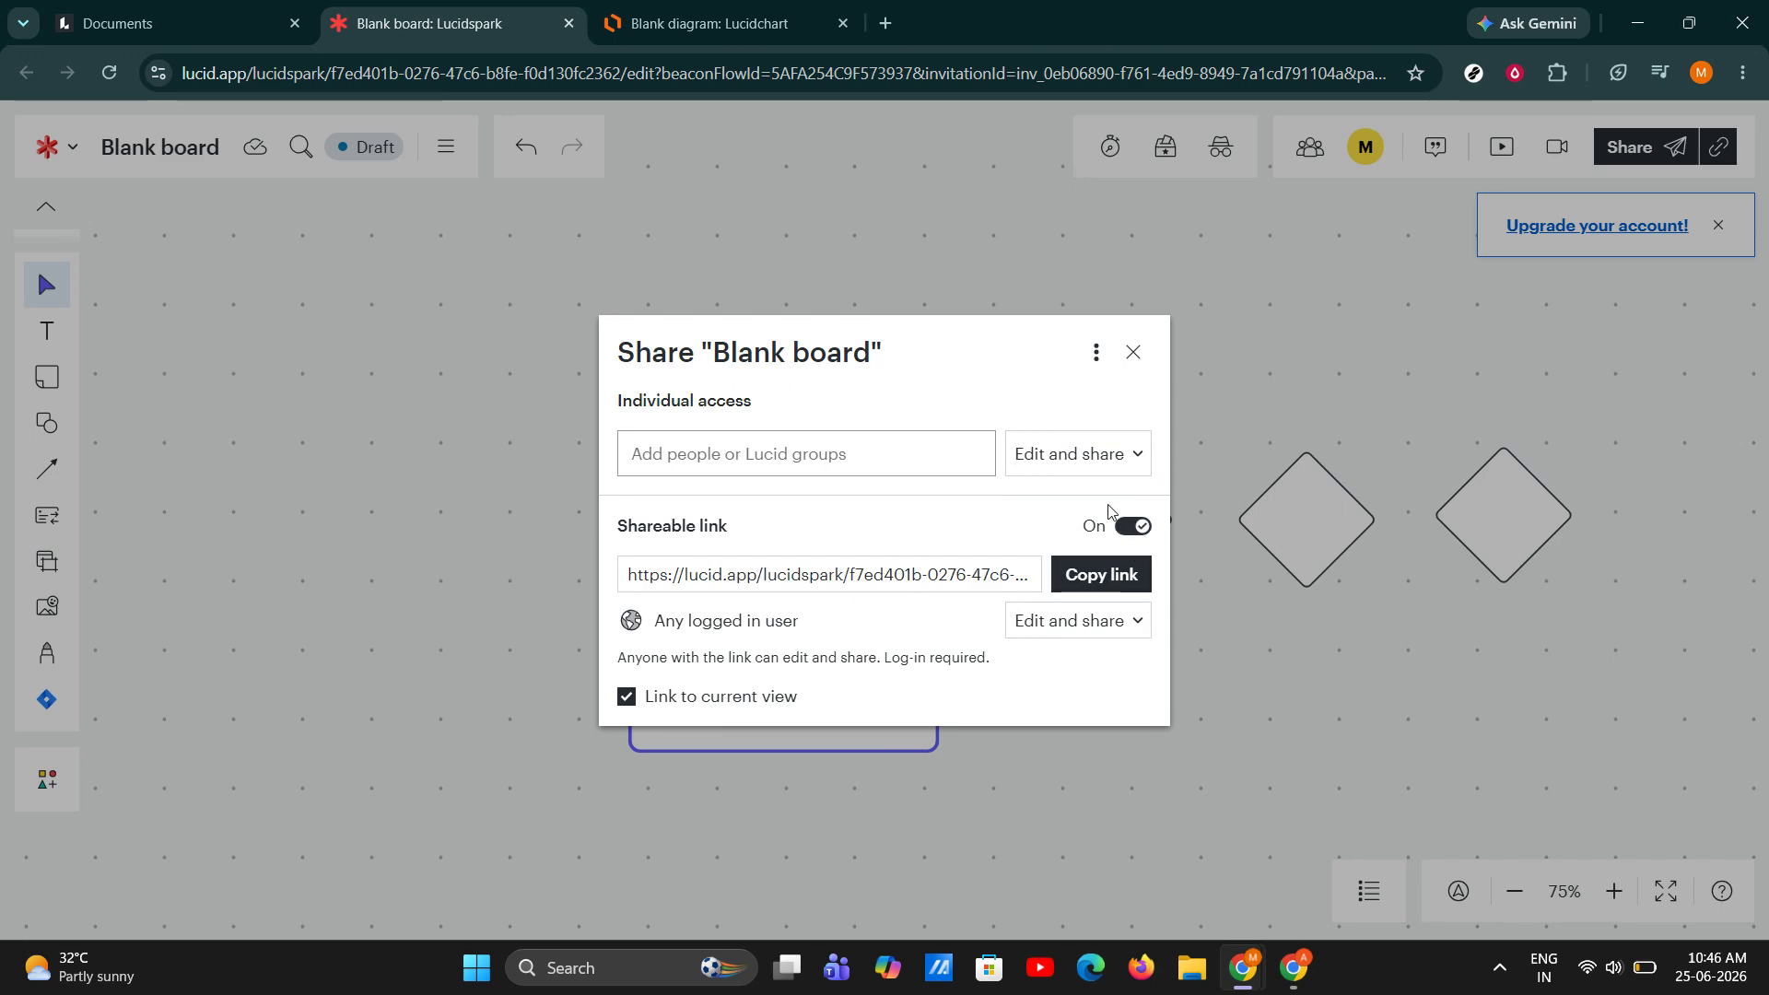
{"action": "left_click", "coordinate": [1123, 578]}
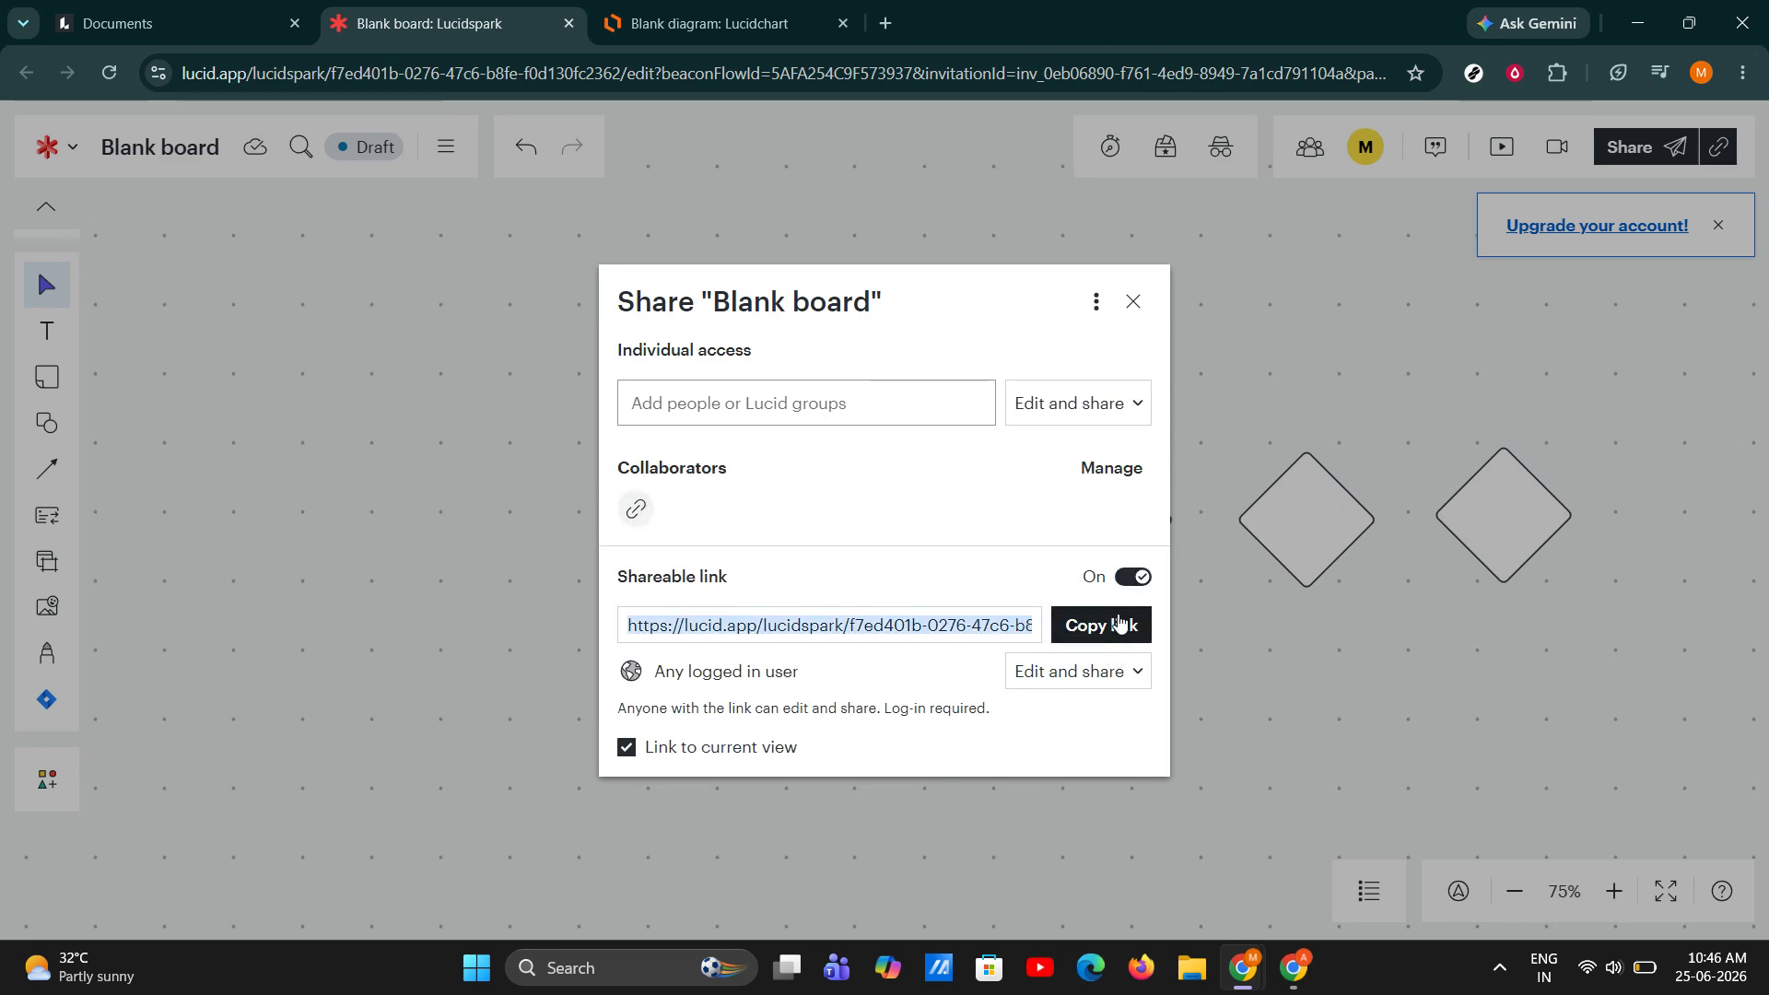
{"action": "left_click", "coordinate": [1108, 670]}
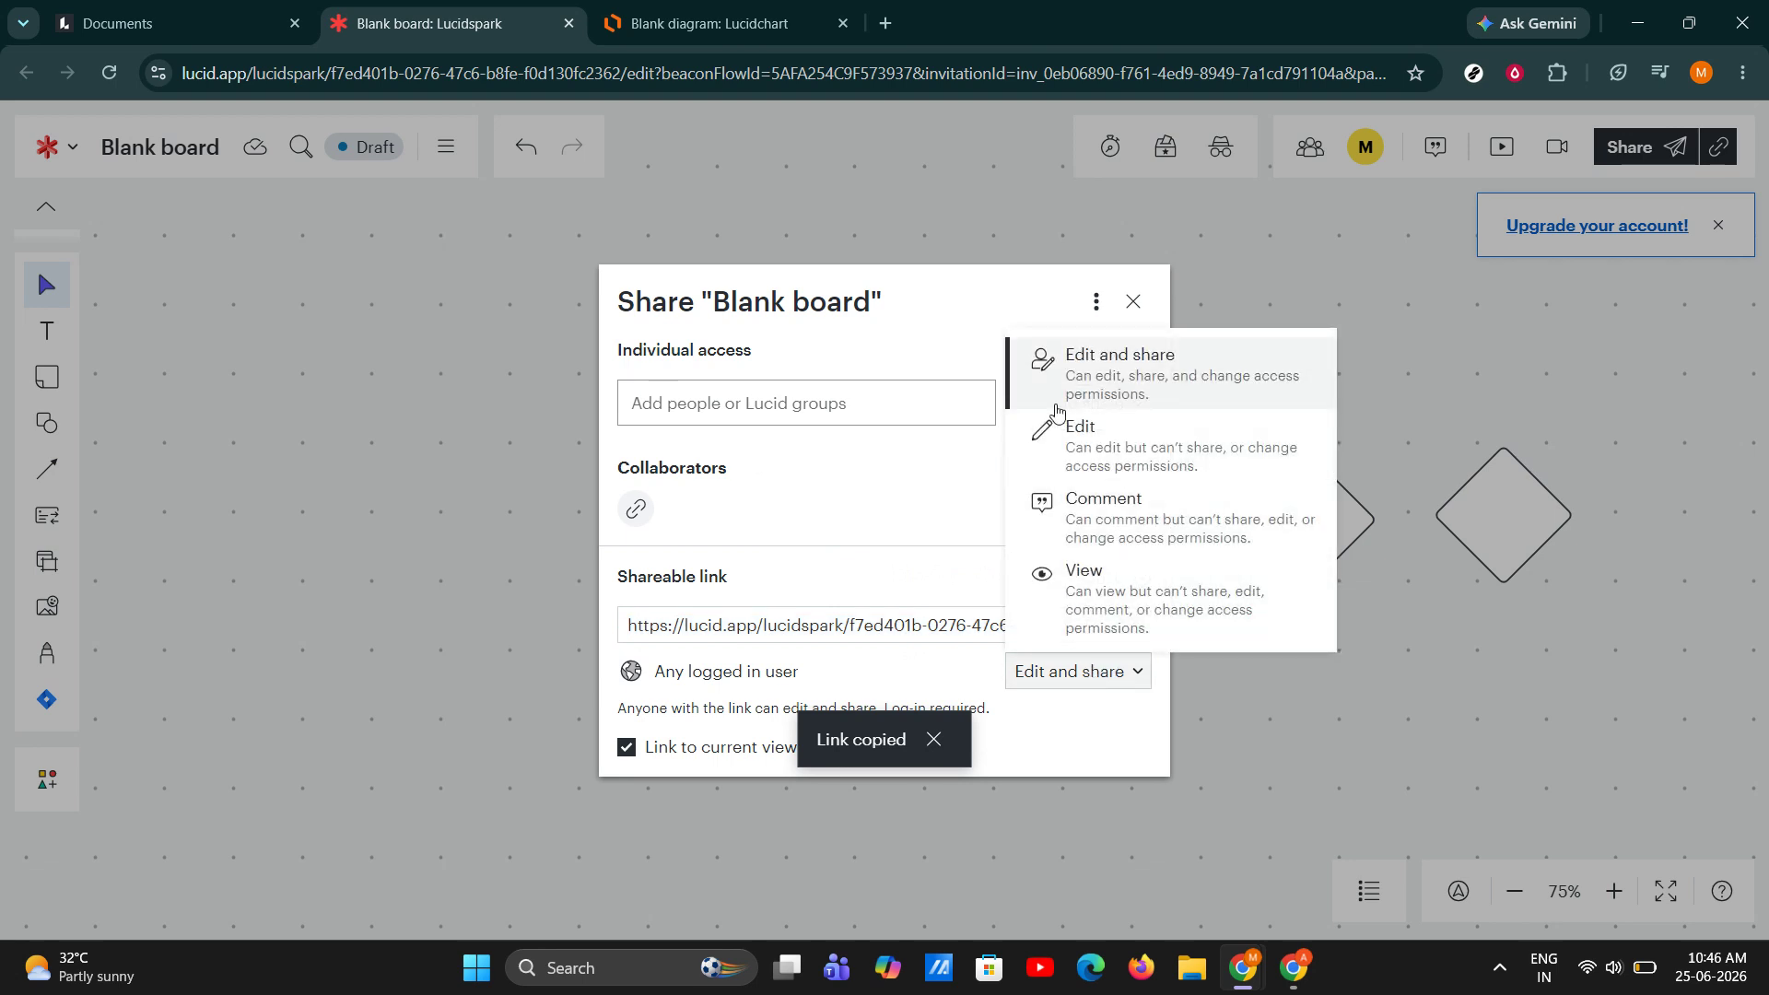
{"action": "left_click", "coordinate": [968, 512]}
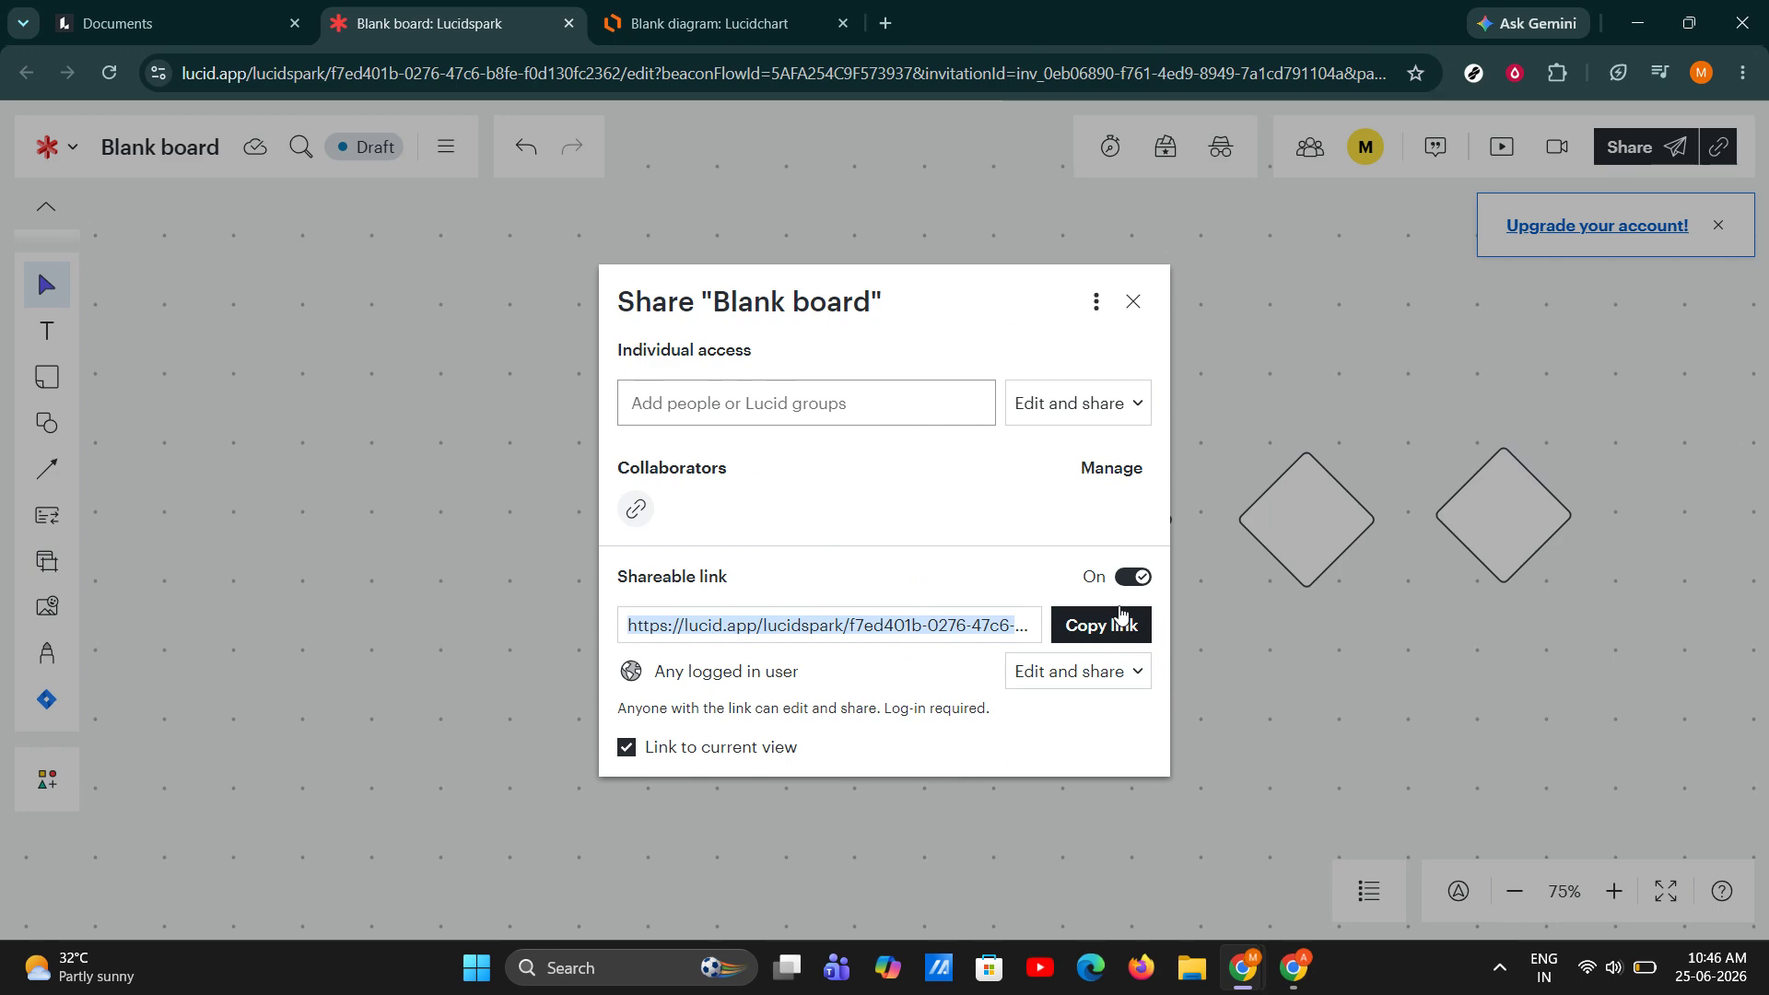
Turn off the board's shareable link and close the sharing settings.
{"action": "left_click", "coordinate": [1133, 576]}
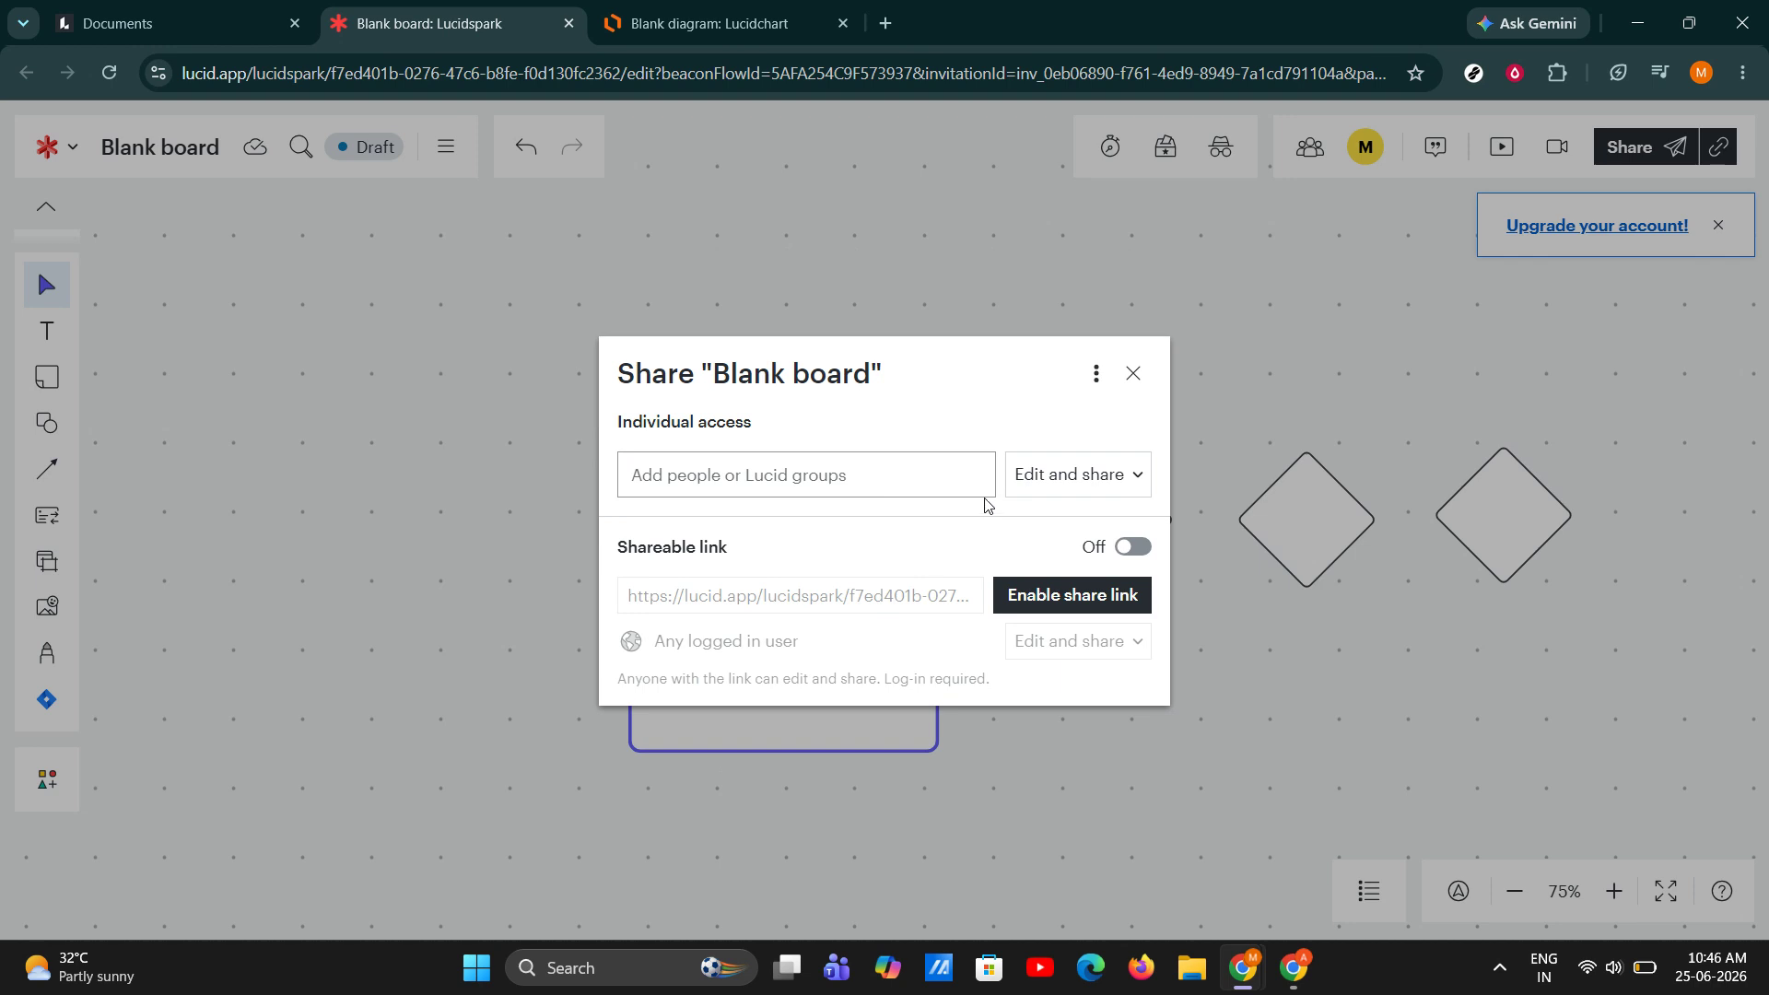
{"action": "left_click", "coordinate": [1132, 374]}
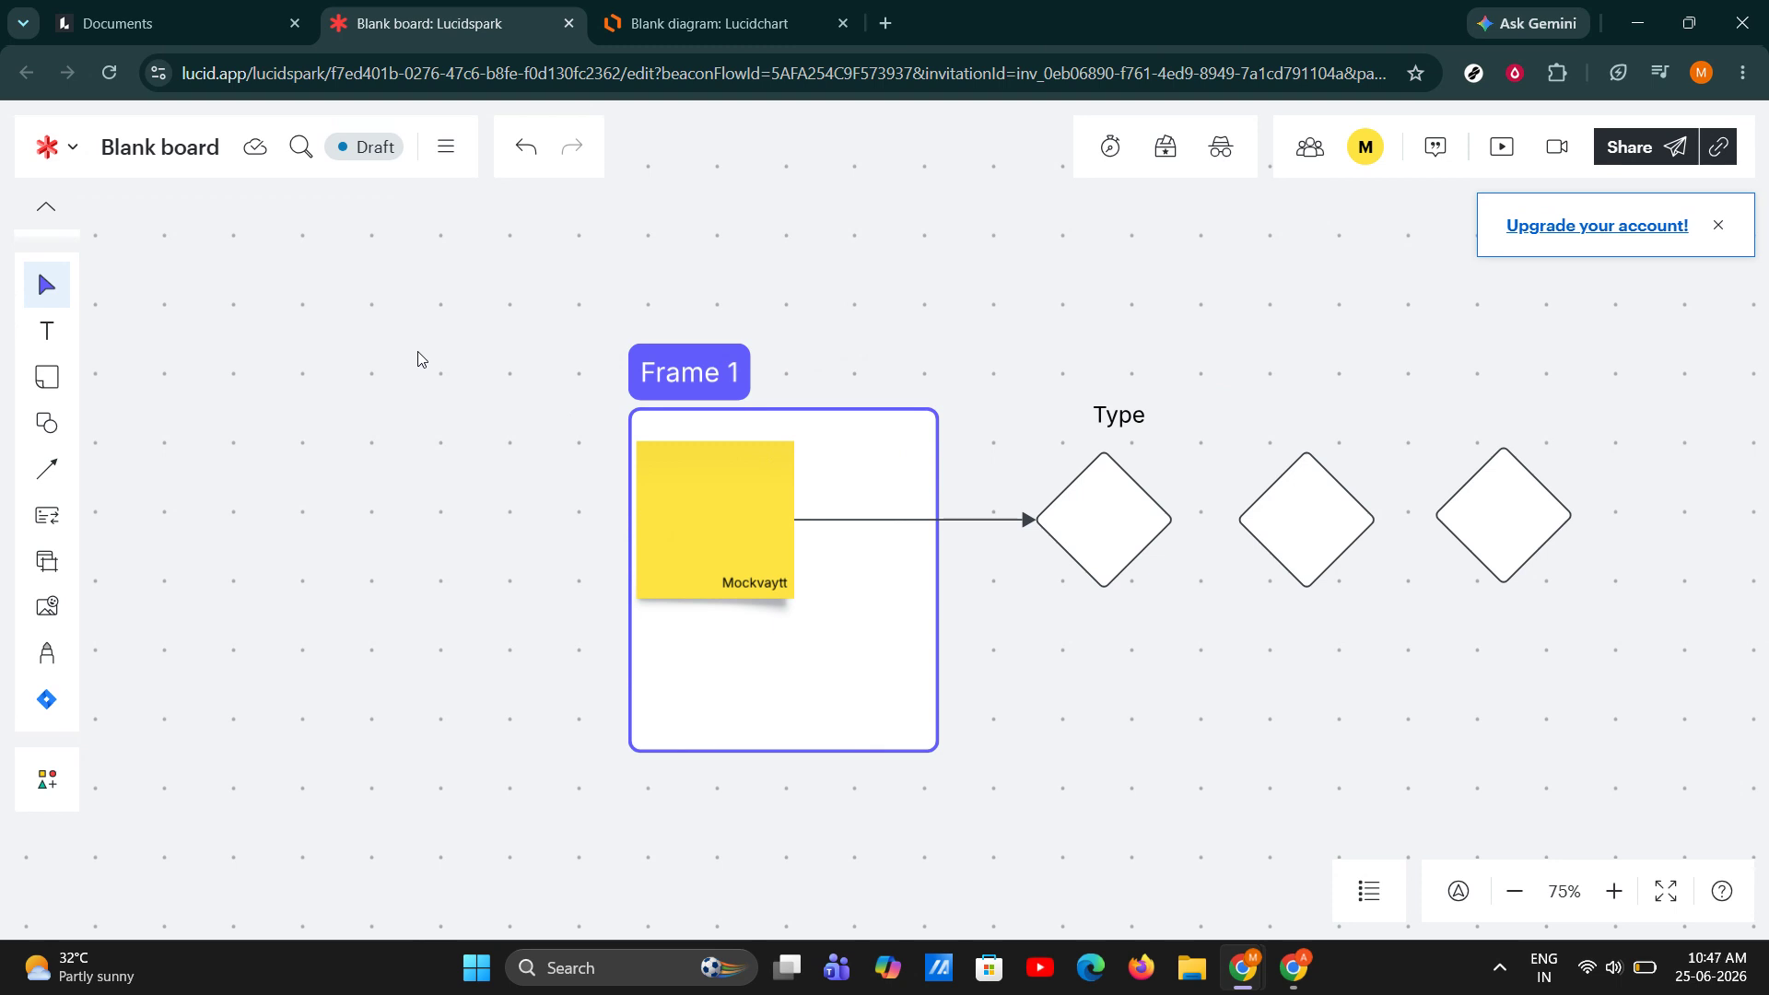
Switch the browser window showing the board to full screen.
{"action": "key", "text": "F11"}
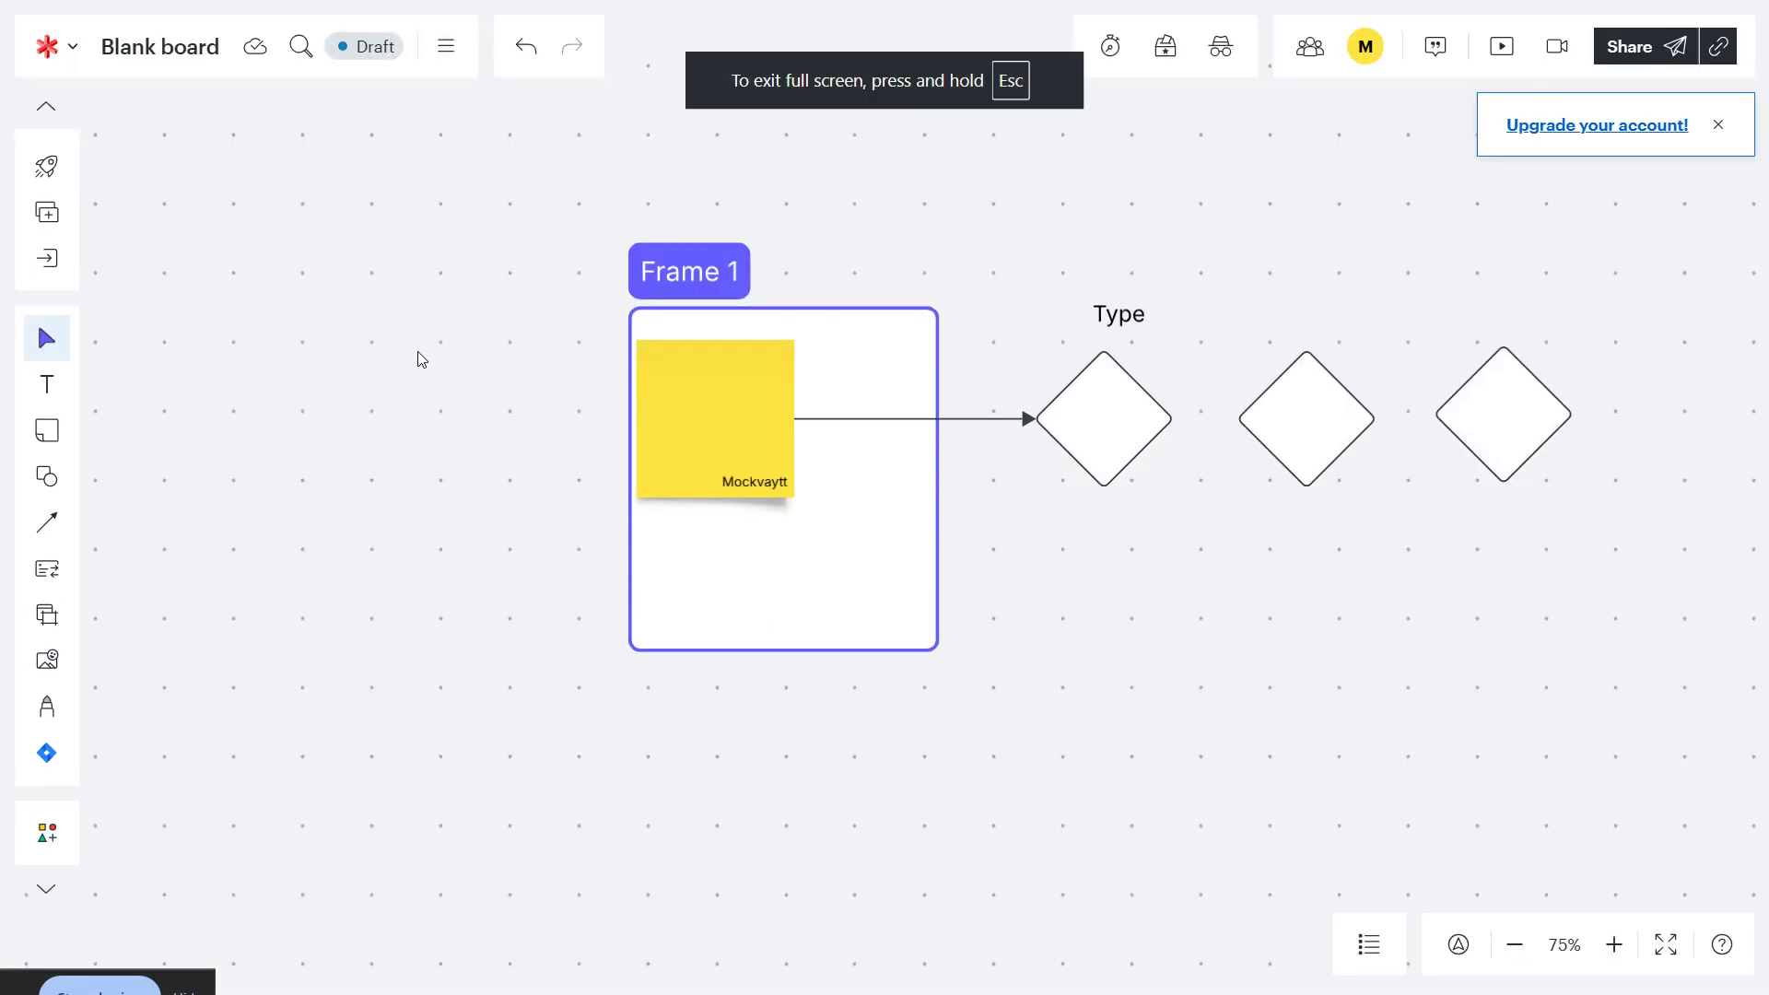